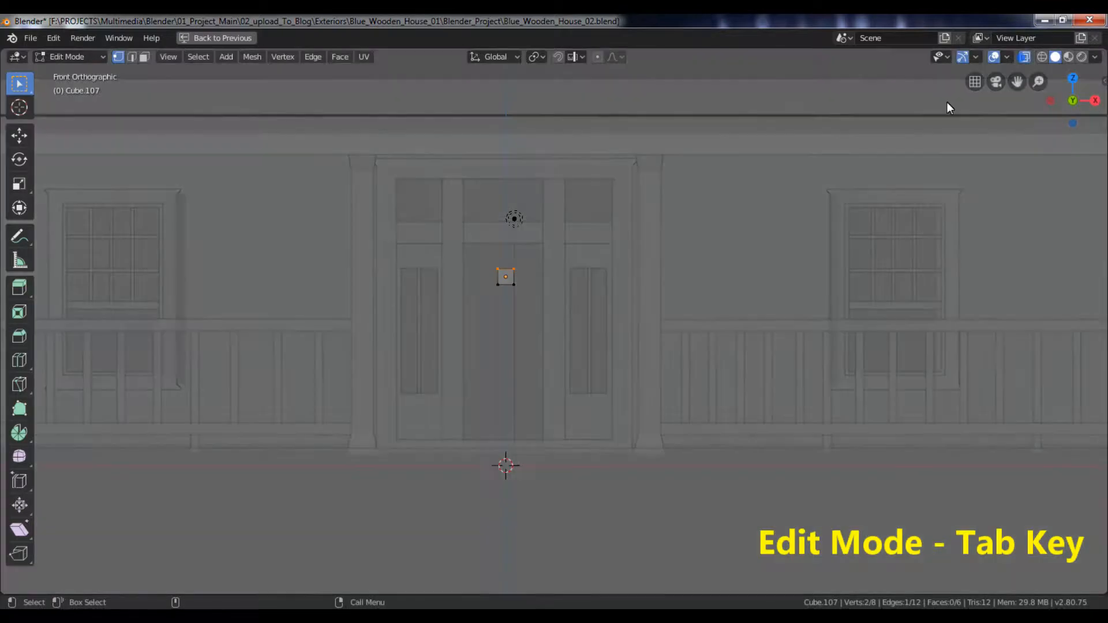
# Step: Raise the cube's top vertices to the head of the door opening and lower its bottom vertices about 19.5 m to the threshold
pyautogui.moveTo(487, 257); pyautogui.dragTo(535, 275)
pyautogui.press('g')
pyautogui.press('z')
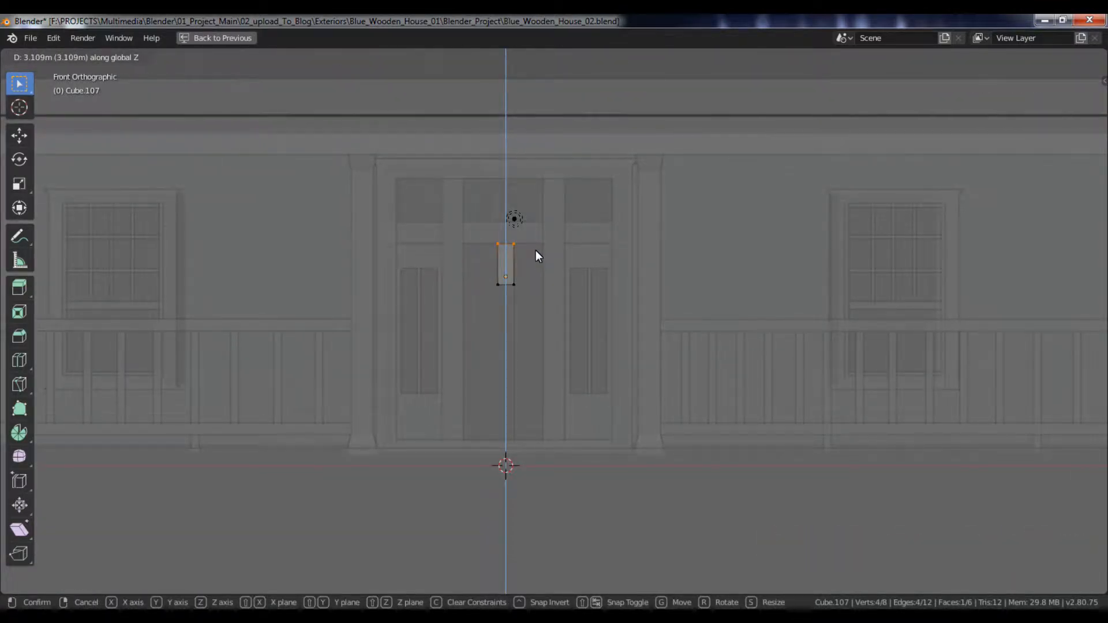
pyautogui.click(535, 249)
pyautogui.click(484, 267)
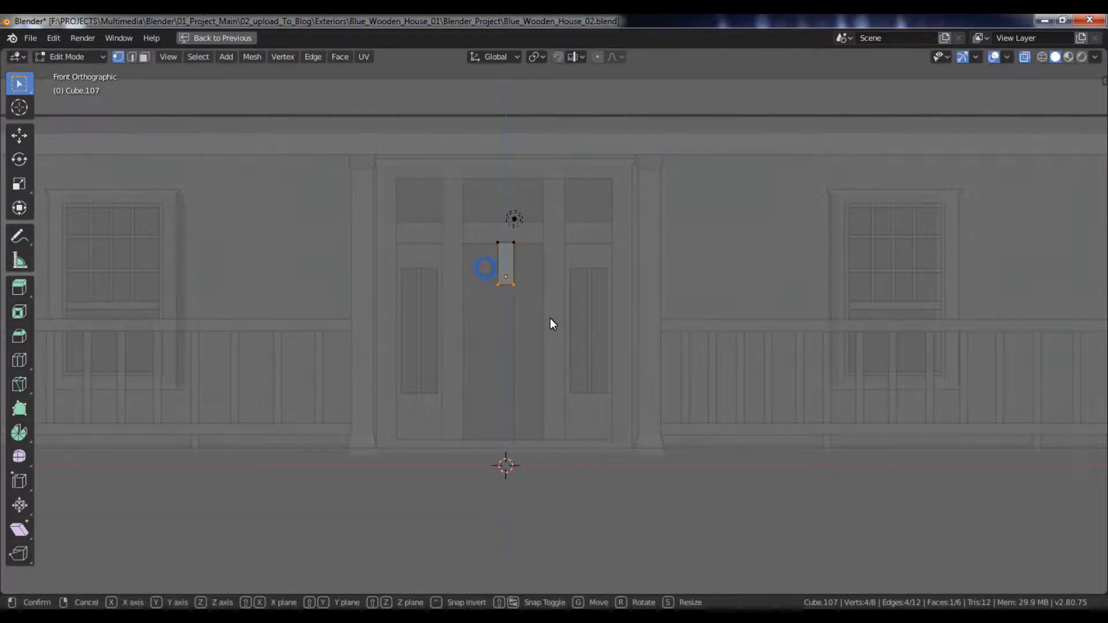
pyautogui.press('z')
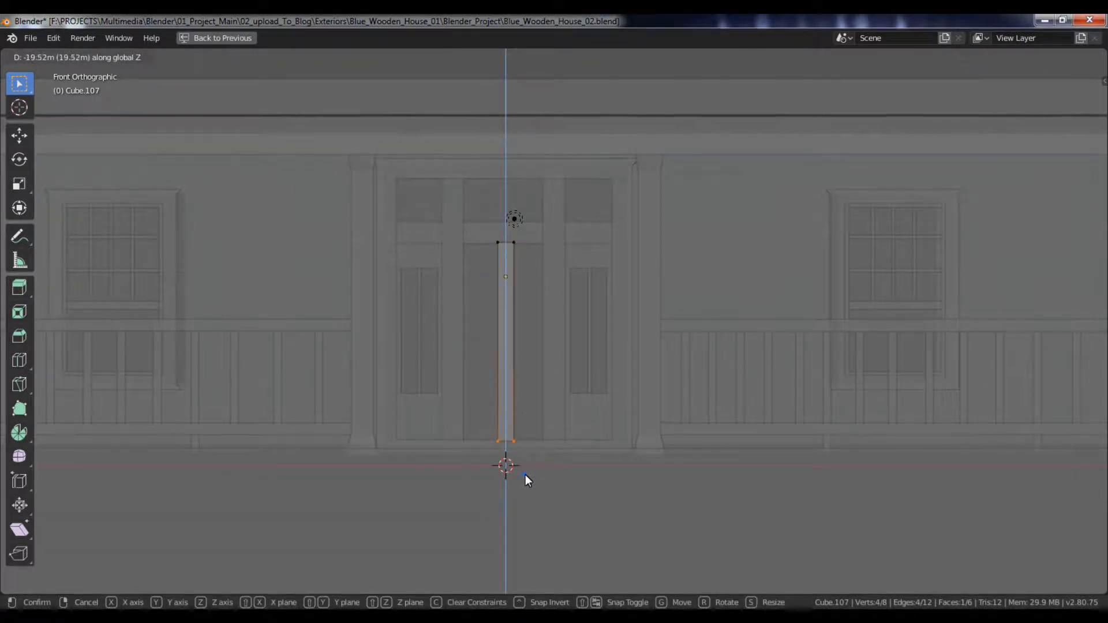
pyautogui.click(526, 475)
# Step: Scale the whole block along X by about 5.28 so it fills the door opening's width
pyautogui.moveTo(486, 233); pyautogui.dragTo(522, 455)
pyautogui.press('s')
pyautogui.press('x')
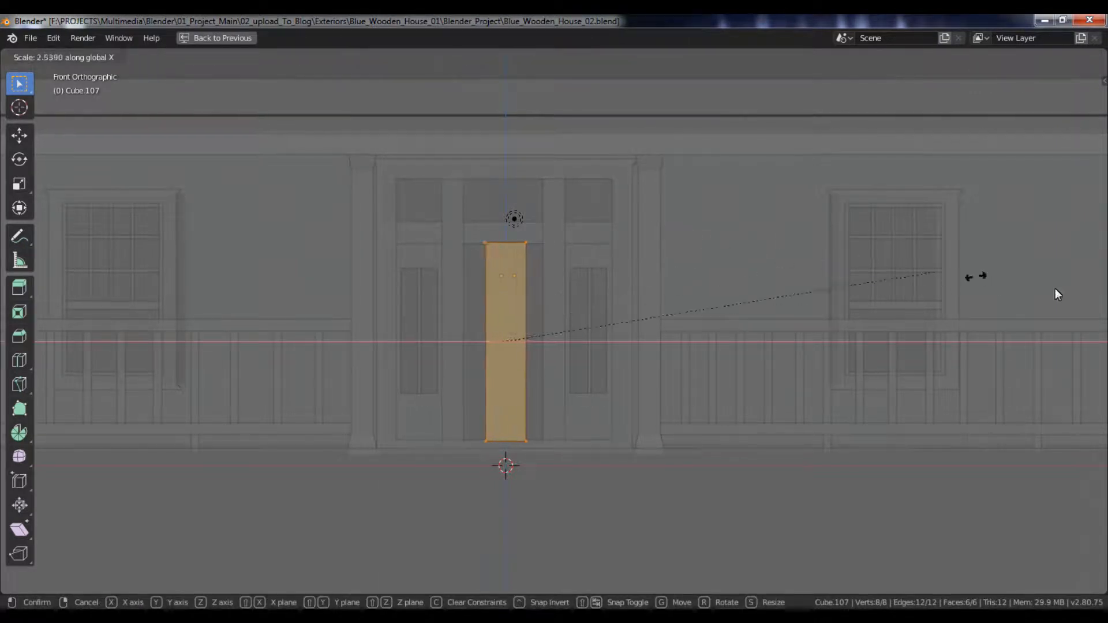
pyautogui.click(309, 307)
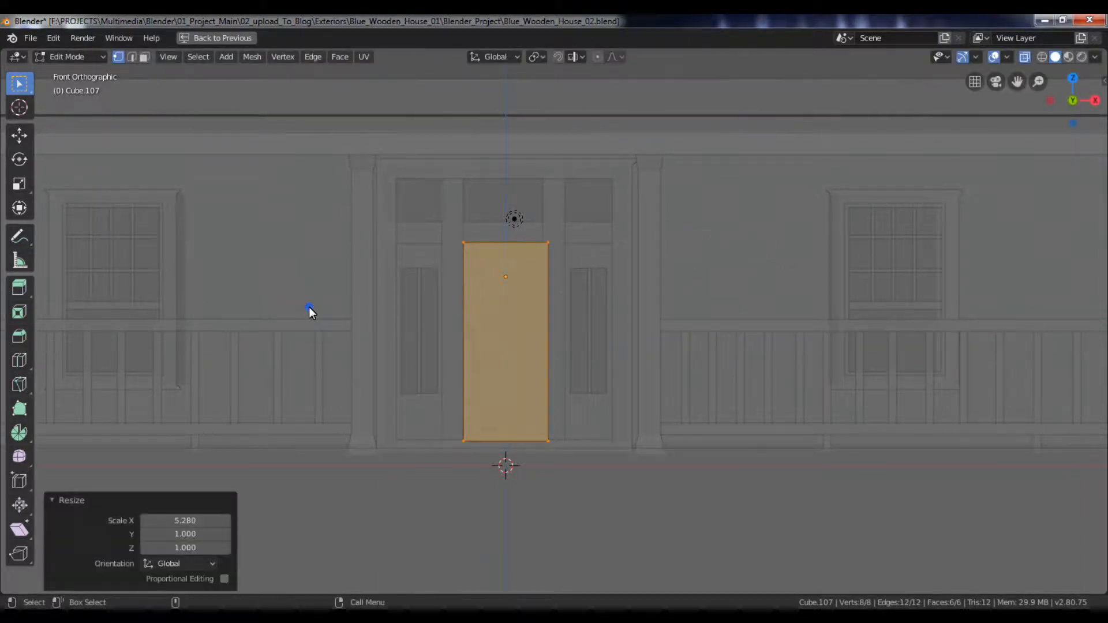
# Step: Move the door slab about 5.09 m along Y into the front wall's doorway, working in the side view
pyautogui.press('Tab')
pyautogui.press('KP_3')
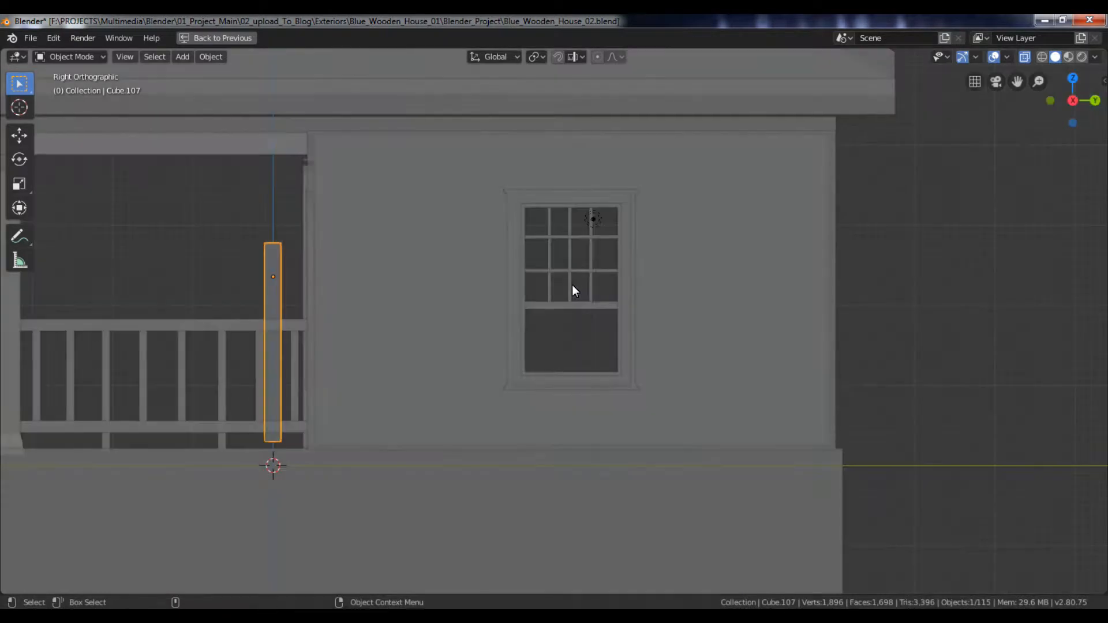
pyautogui.press('g')
pyautogui.press('y')
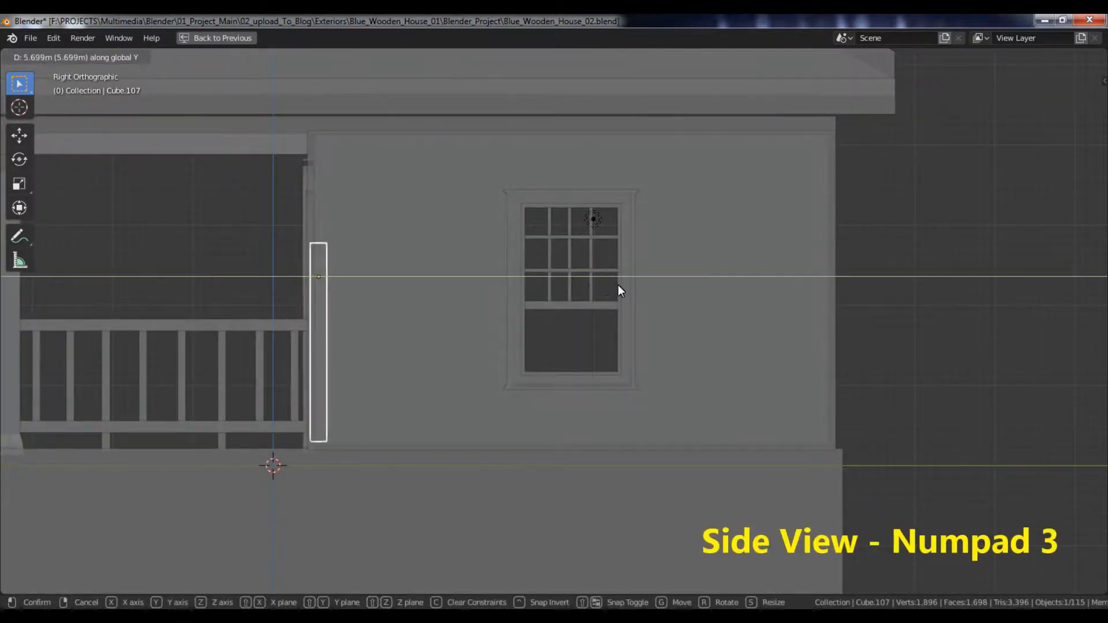
pyautogui.click(613, 285)
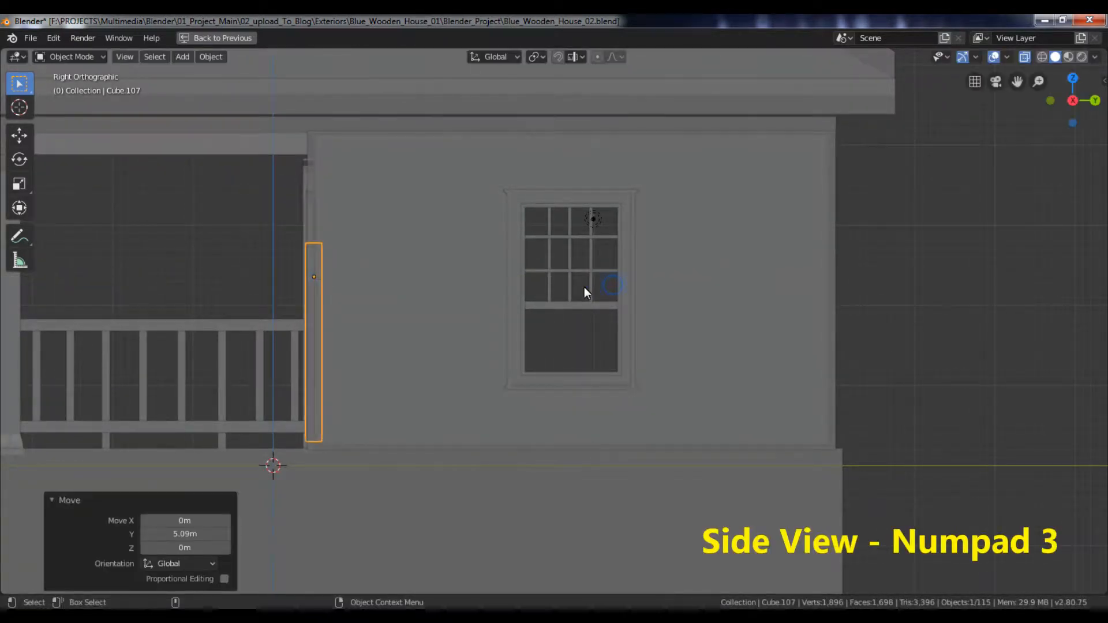
# Step: Isolate the door slab in local view with X-ray display turned off
pyautogui.press('KP_Divide')
pyautogui.click(1029, 58)
pyautogui.moveTo(678, 217); pyautogui.dragTo(676, 263, button='middle')
pyautogui.press('KP_1')
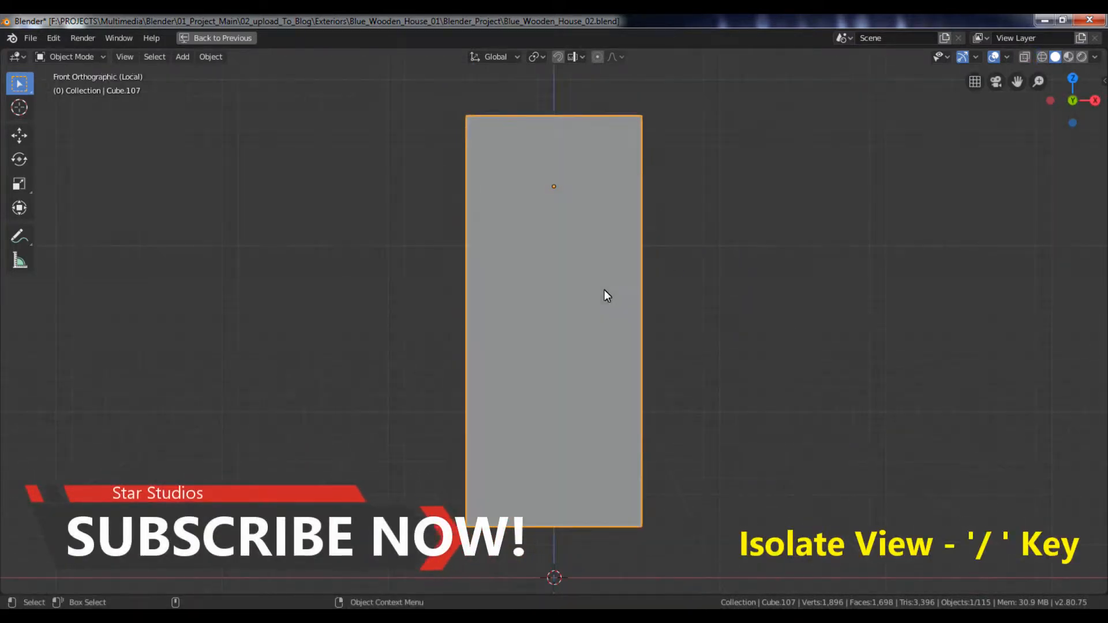
# Step: Add a horizontal edge loop around the door slab and slide it up to roughly a third below the top
pyautogui.press('Tab')
pyautogui.hotkey('ctrl', 'r')
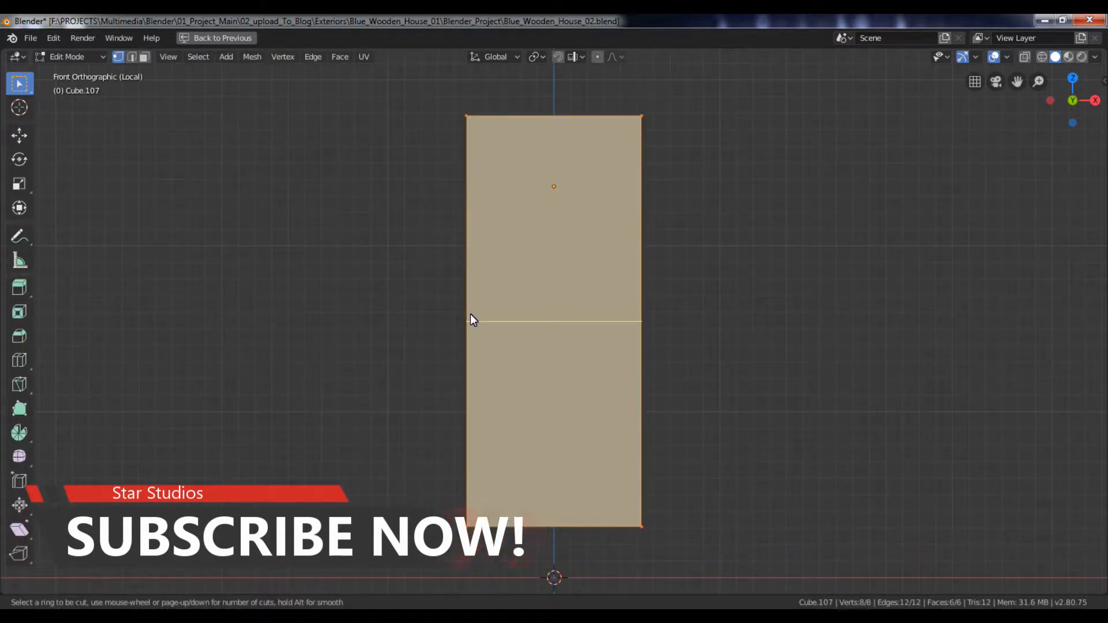
pyautogui.click(470, 314)
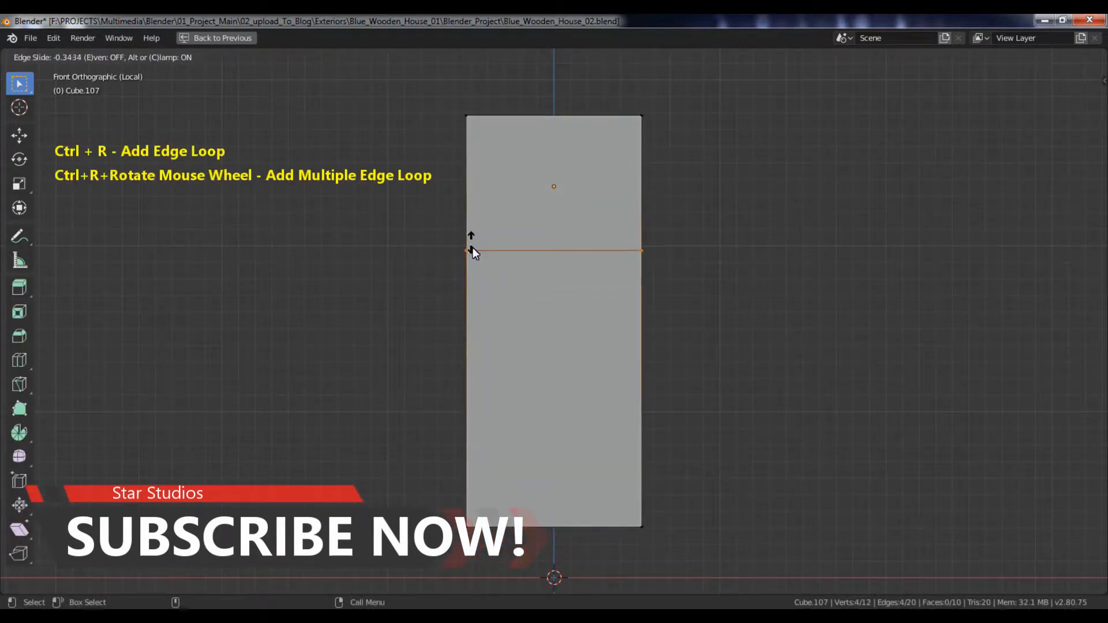
pyautogui.click(473, 249)
# Step: Add two vertical edge loops to the door and spread them apart along X by a factor of about 2.054
pyautogui.hotkey('ctrl', 'r')
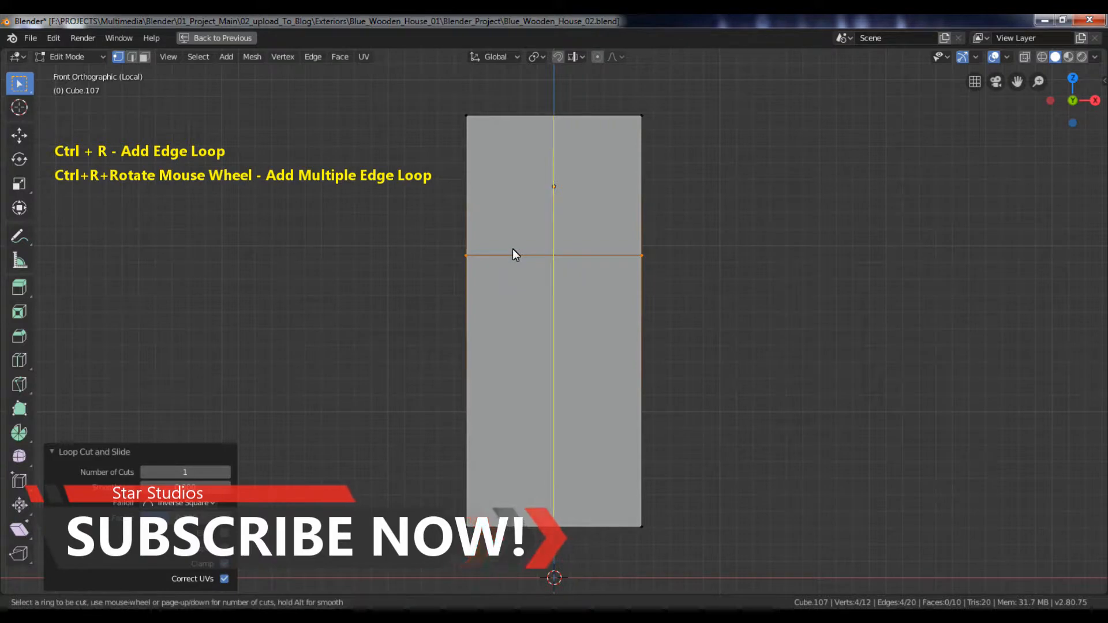
pyautogui.scroll(1, 513, 250)
pyautogui.click(512, 248)
pyautogui.click(513, 248)
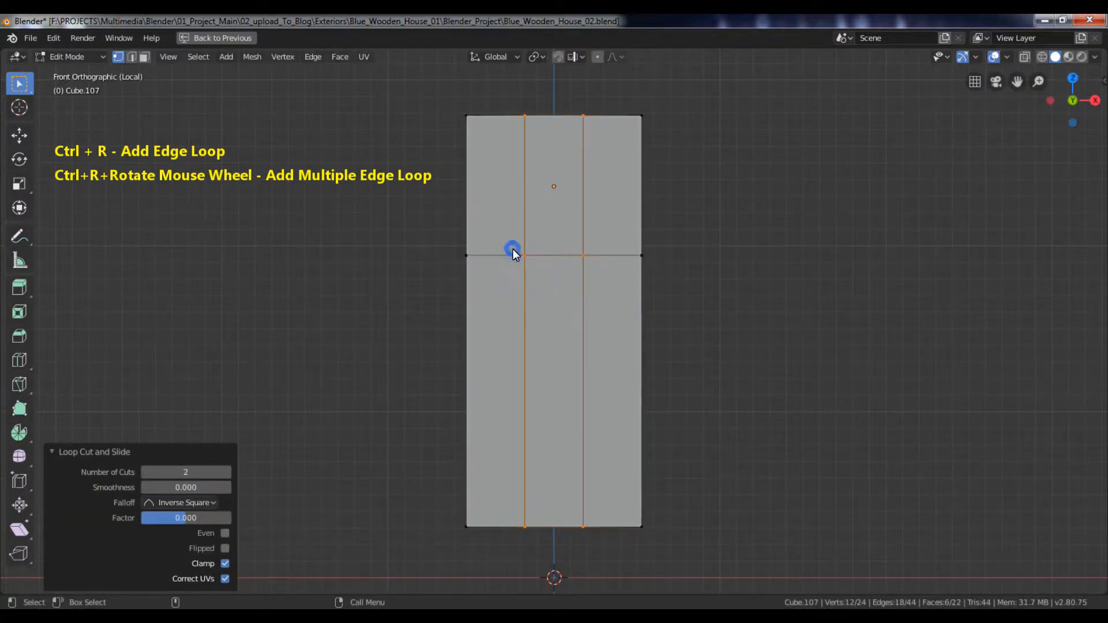
pyautogui.press('s')
pyautogui.press('x')
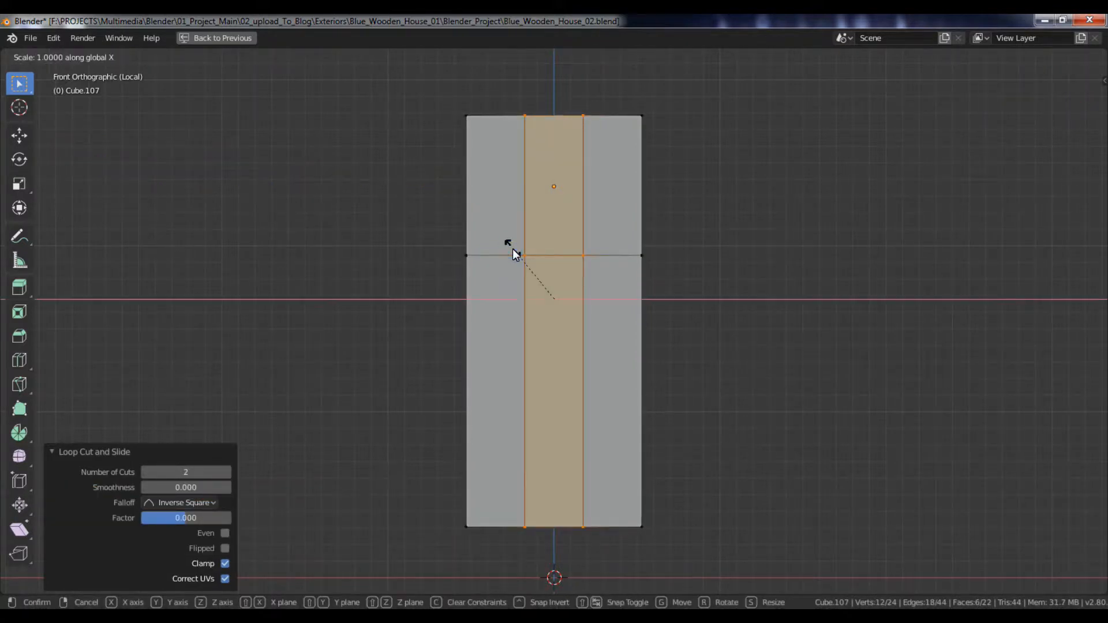
pyautogui.click(442, 224)
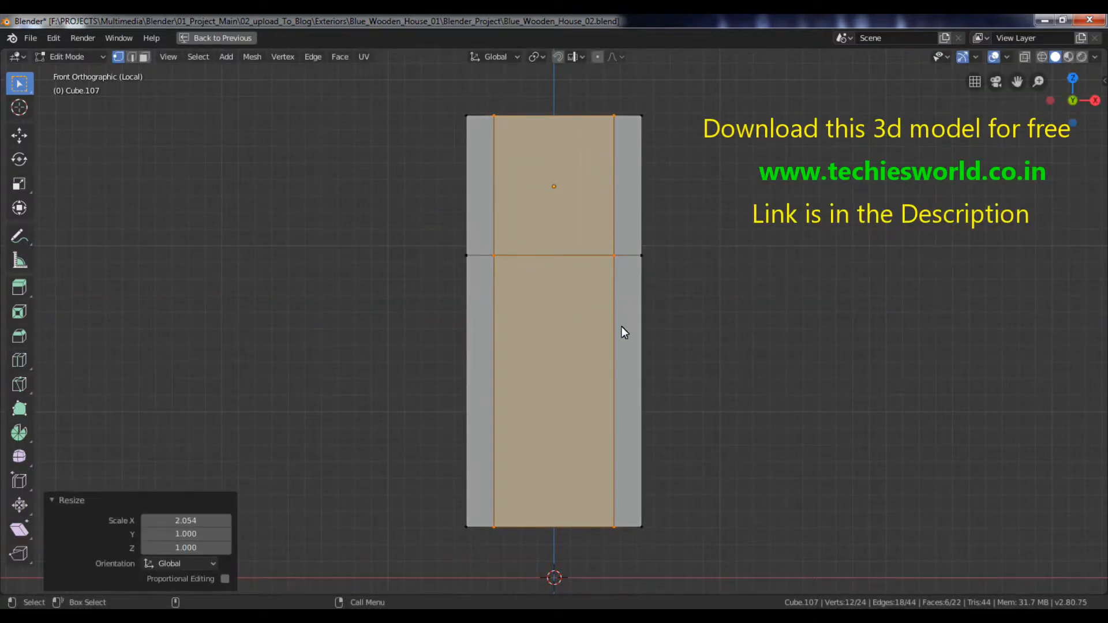
# Step: Add two evenly spaced vertical edge loops within the door's wide middle section
pyautogui.hotkey('ctrl', 'r')
pyautogui.scroll(1, 537, 264)
pyautogui.click(537, 264)
pyautogui.click(537, 264)
# Step: Inset each of the three central faces below the horizontal edge loop separately, with a thickness of about 0.257 m
pyautogui.click(480, 293)
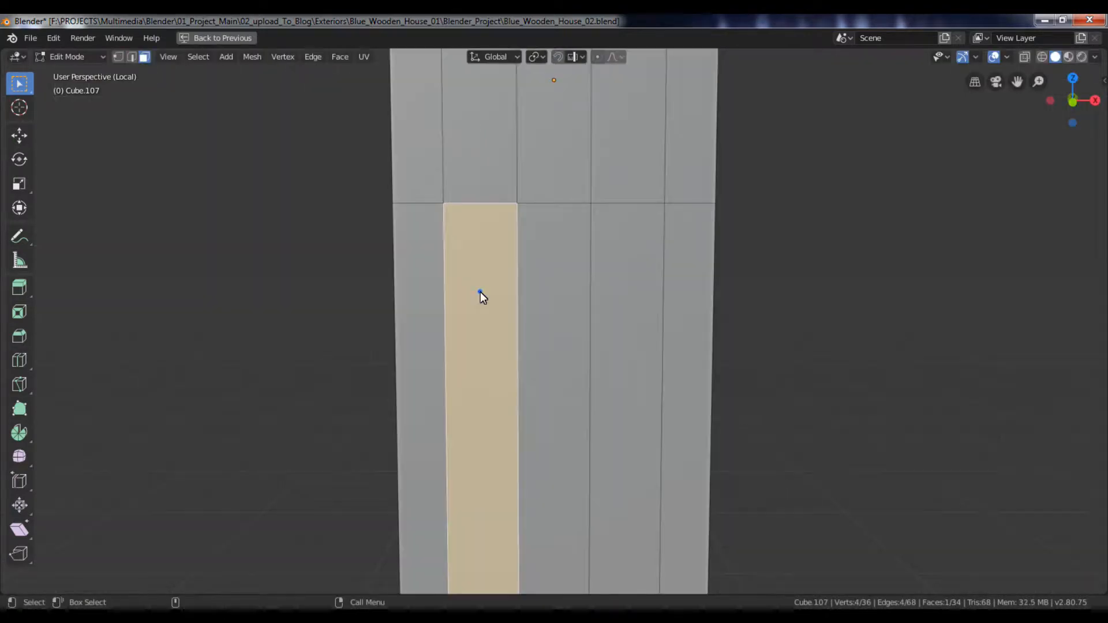
pyautogui.rightClick(480, 292)
pyautogui.click(481, 292)
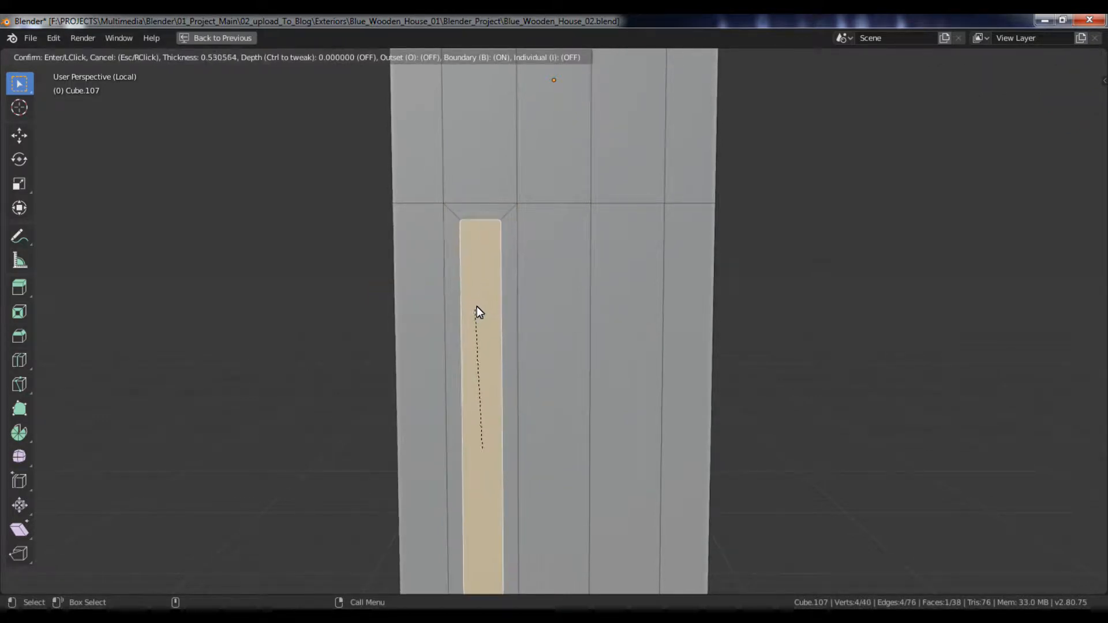
pyautogui.click(480, 299)
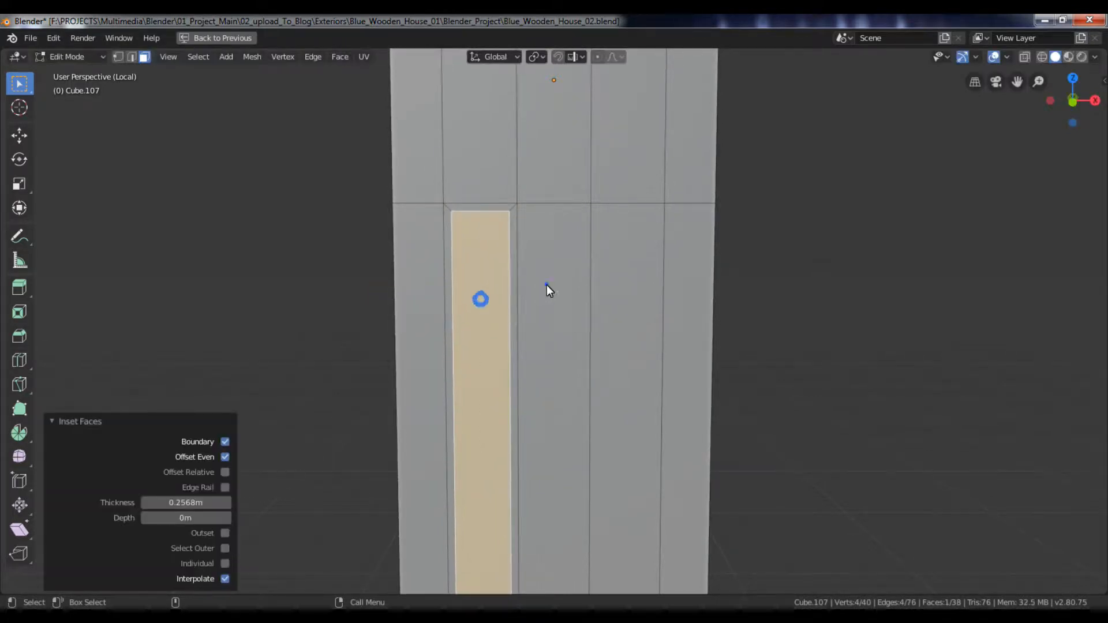
pyautogui.click(546, 285)
pyautogui.hotkey('shift', 'r')
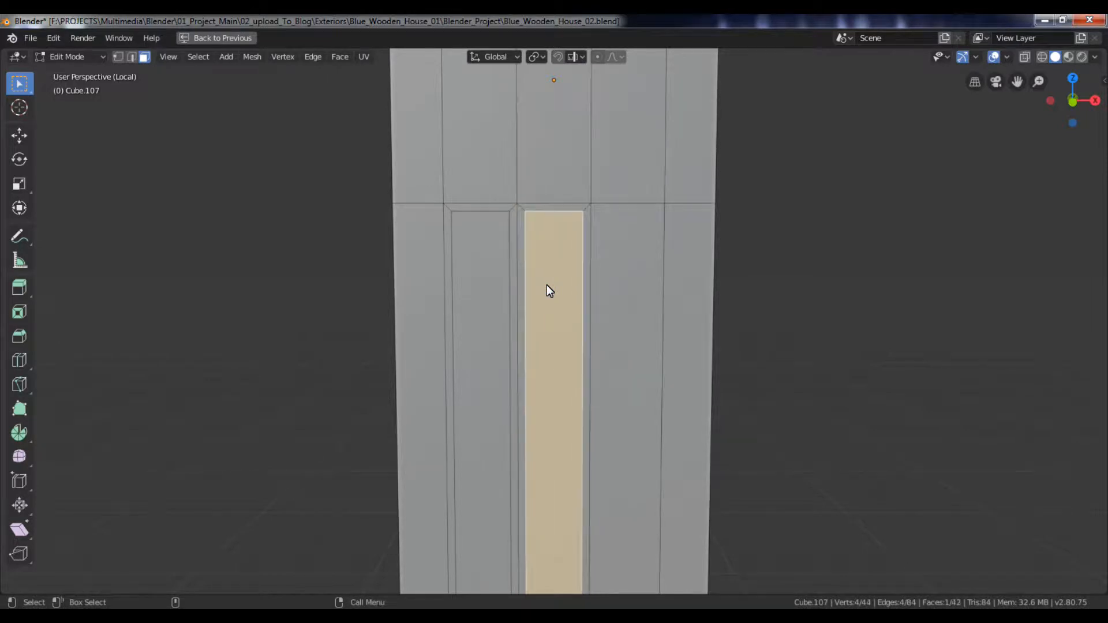
pyautogui.click(630, 295)
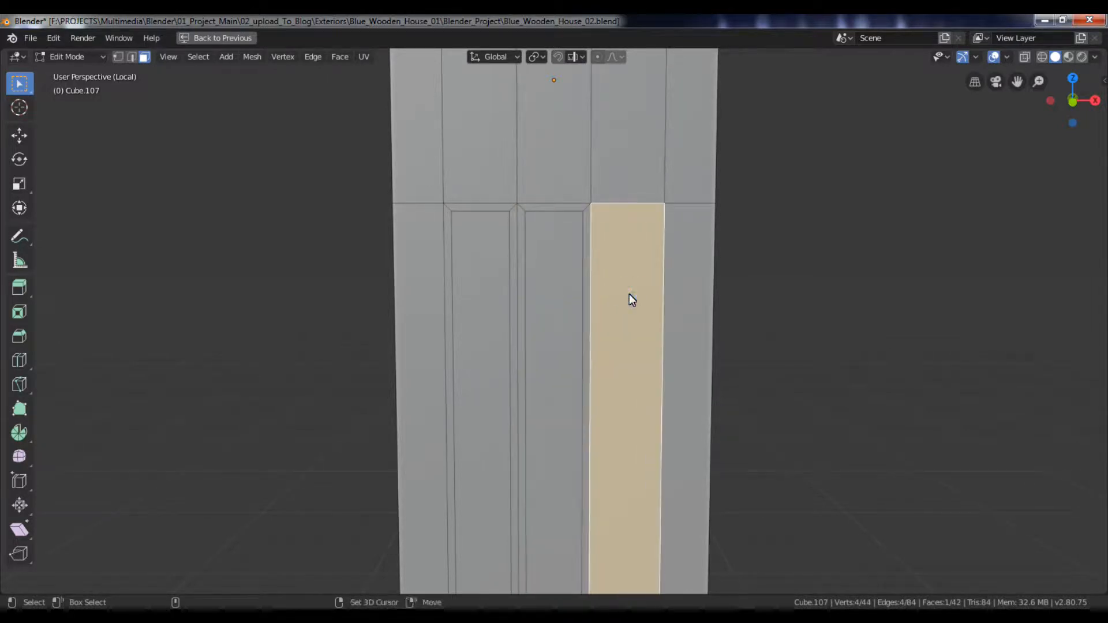
pyautogui.hotkey('shift', 'r')
# Step: Select the three inset lower panel faces of the door together
pyautogui.click(512, 297)
pyautogui.keyDown('shift'); pyautogui.click(572, 291); pyautogui.keyUp('shift')
pyautogui.keyDown('shift'); pyautogui.click(613, 294); pyautogui.keyUp('shift')
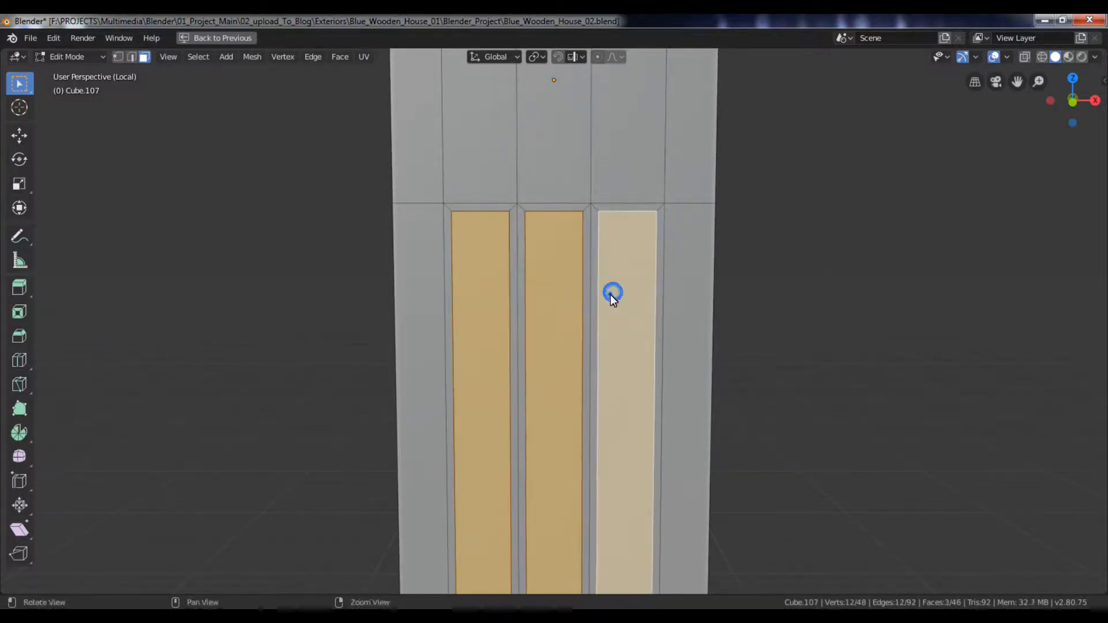
pyautogui.moveTo(613, 294); pyautogui.dragTo(668, 302, button='middle')
# Step: Try extruding the three lower panel faces inward, inspect the recess in Object Mode, and undo the extrusion
pyautogui.press('e')
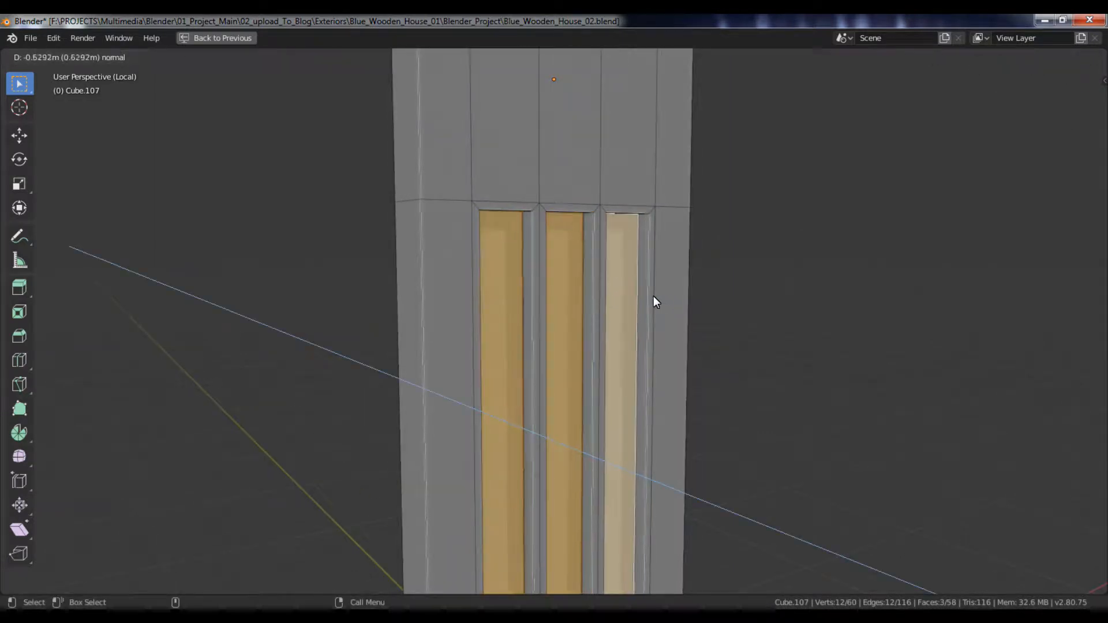
pyautogui.click(643, 296)
pyautogui.press('Tab')
pyautogui.moveTo(785, 283); pyautogui.dragTo(667, 287, button='middle')
pyautogui.press('Tab')
pyautogui.hotkey('ctrl', 'z')
# Step: Extrude the three lower panel faces inward about 0.83 m and return to Object Mode
pyautogui.press('e')
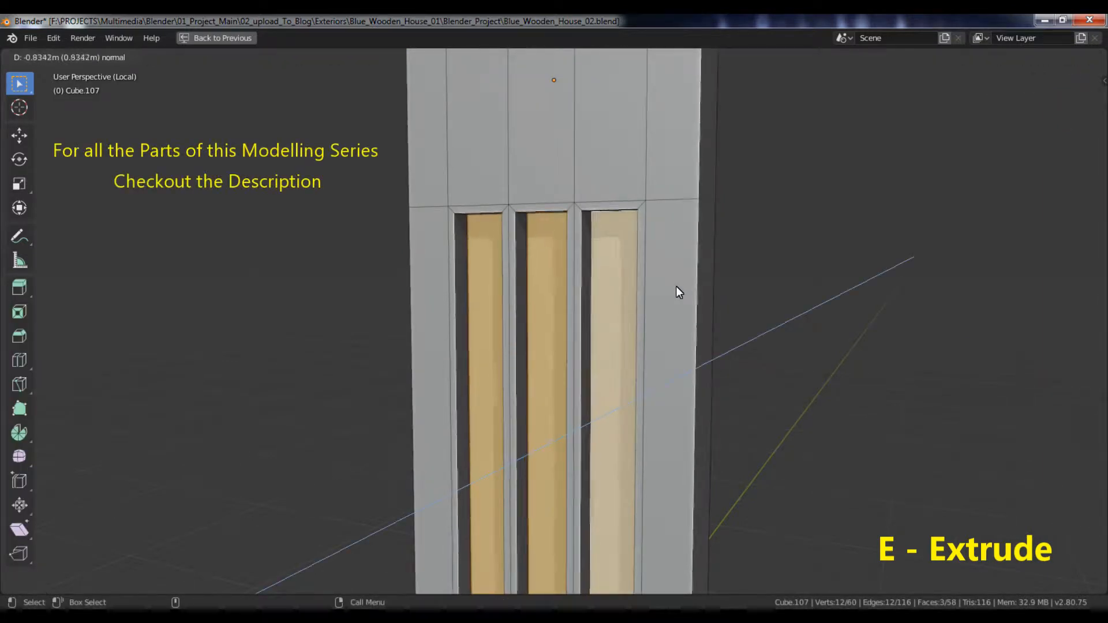
pyautogui.click(676, 286)
pyautogui.press('Tab')
pyautogui.moveTo(612, 283); pyautogui.dragTo(767, 285, button='middle')
# Step: Turn off shadows in the viewport shading options
pyautogui.click(1094, 56)
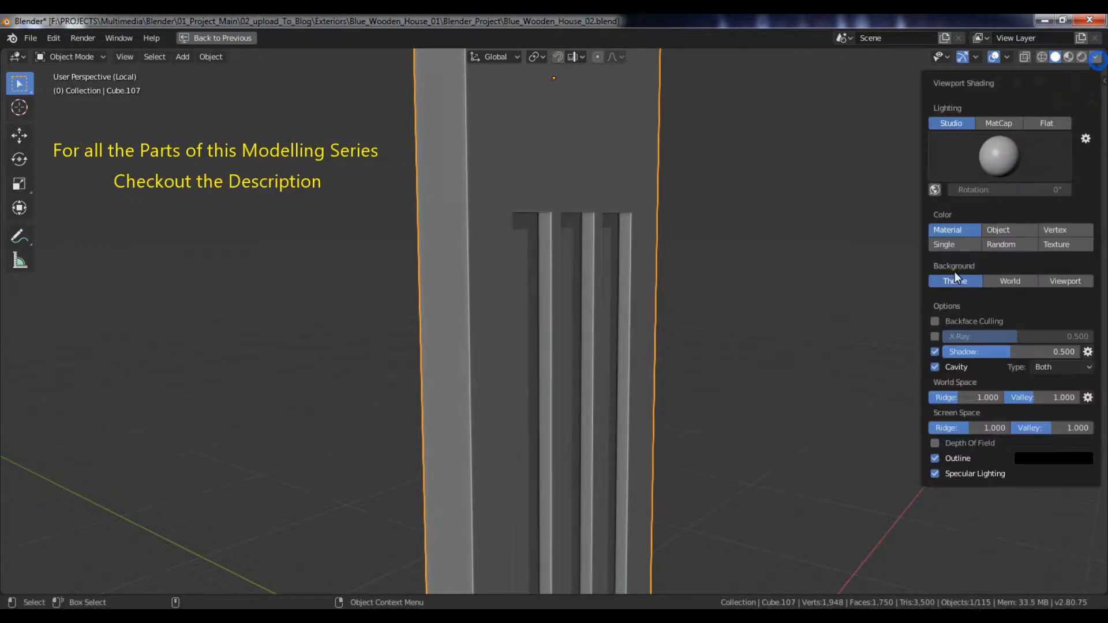
pyautogui.click(935, 348)
pyautogui.moveTo(857, 335); pyautogui.dragTo(663, 286, button='middle')
pyautogui.scroll(-5, 664, 286)
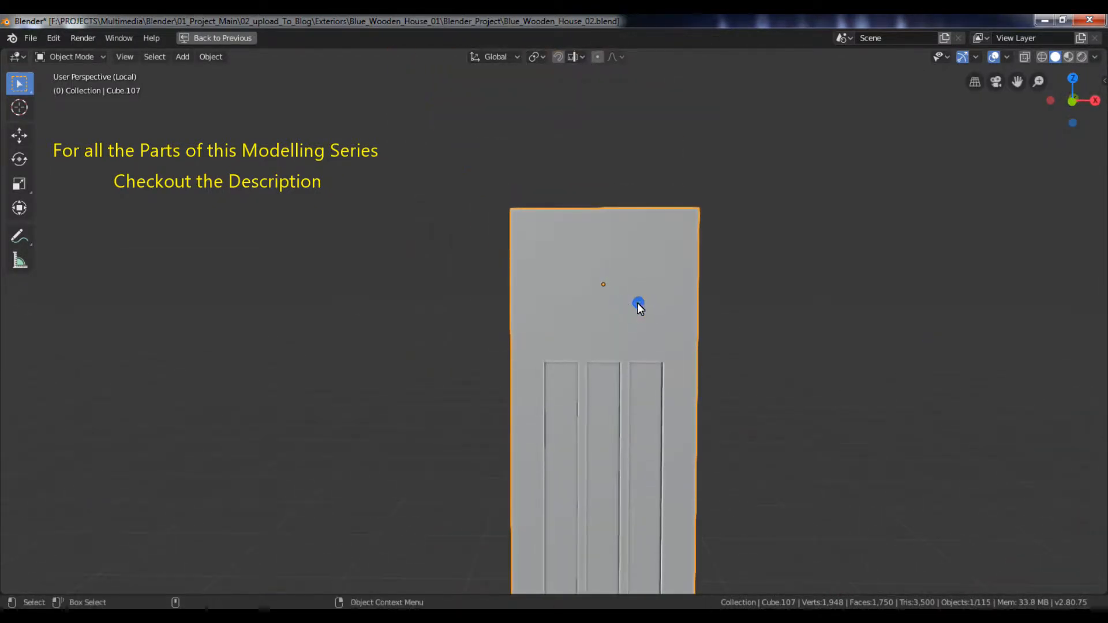
# Step: Add two horizontal edge loops across the door's upper section with slide factors of about -0.416 and 0.714
pyautogui.press('Tab')
pyautogui.hotkey('ctrl', 'r')
pyautogui.click(682, 242)
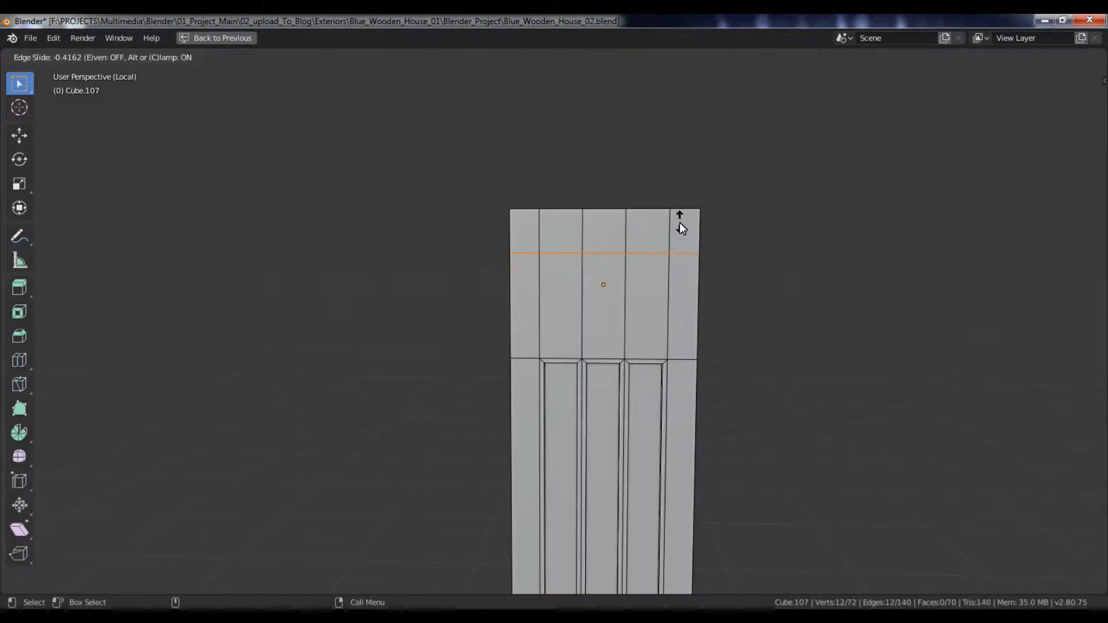
pyautogui.click(680, 223)
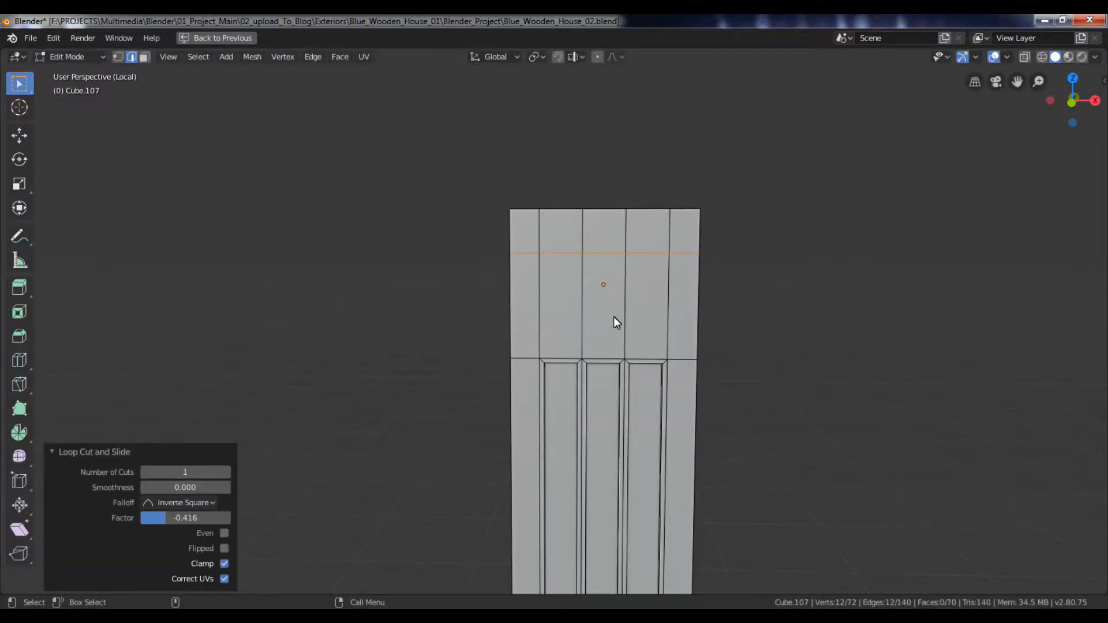
pyautogui.moveTo(609, 312); pyautogui.dragTo(609, 309, button='middle')
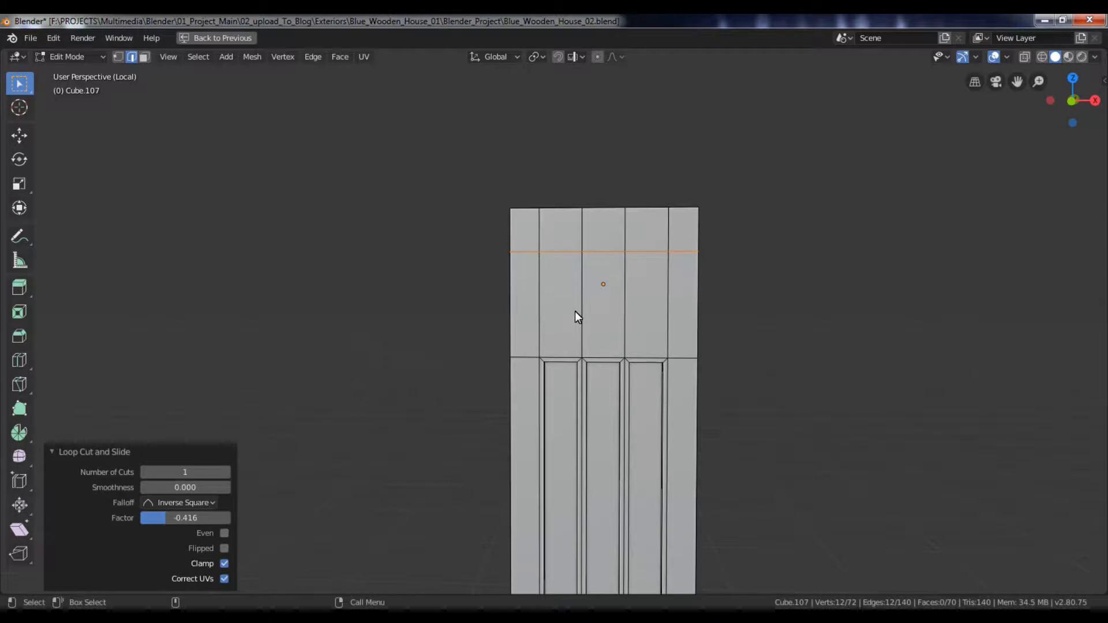
pyautogui.hotkey('ctrl', 'r')
pyautogui.click(691, 343)
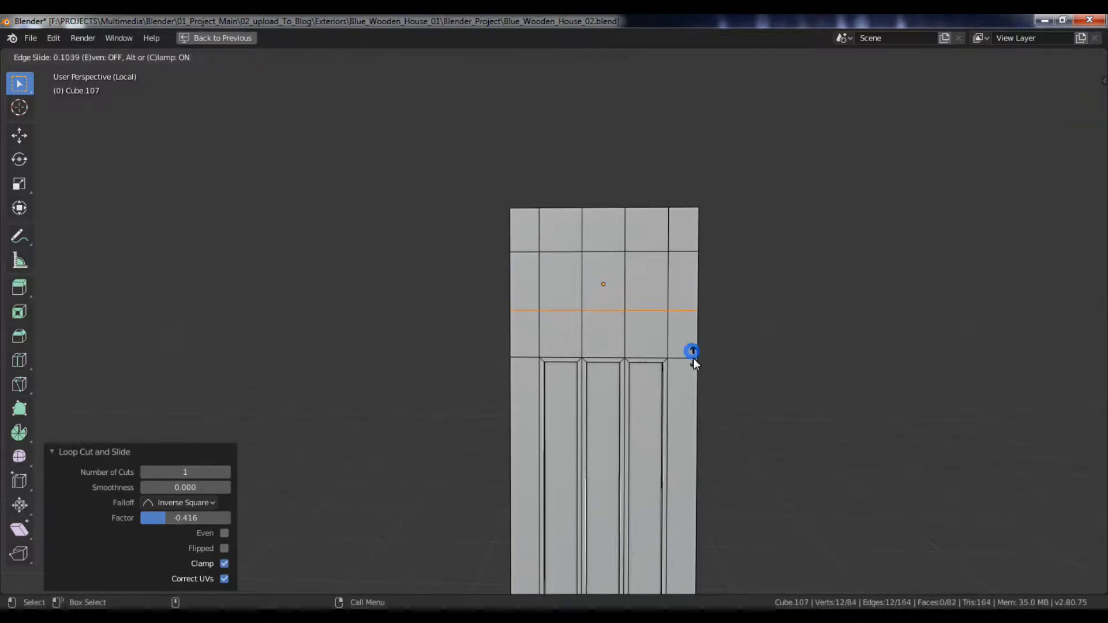
pyautogui.click(694, 389)
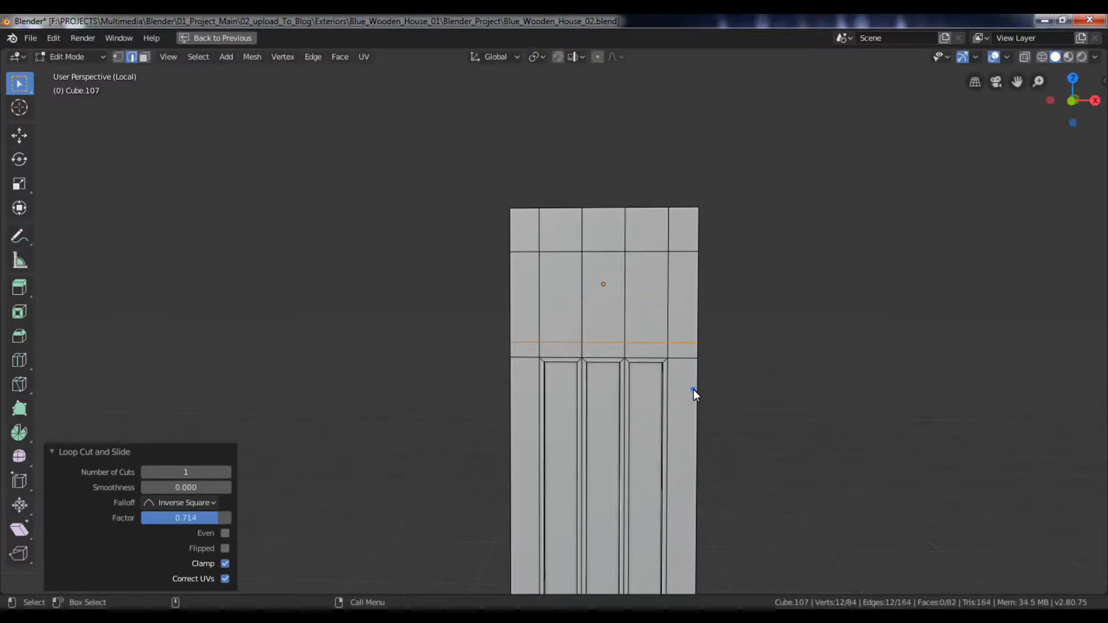
# Step: Extrude the three central faces between the upper edge loops inward together as one recessed panel
pyautogui.press('3')
pyautogui.click(569, 313)
pyautogui.keyDown('shift'); pyautogui.click(605, 307); pyautogui.keyUp('shift')
pyautogui.keyDown('shift'); pyautogui.click(653, 307); pyautogui.keyUp('shift')
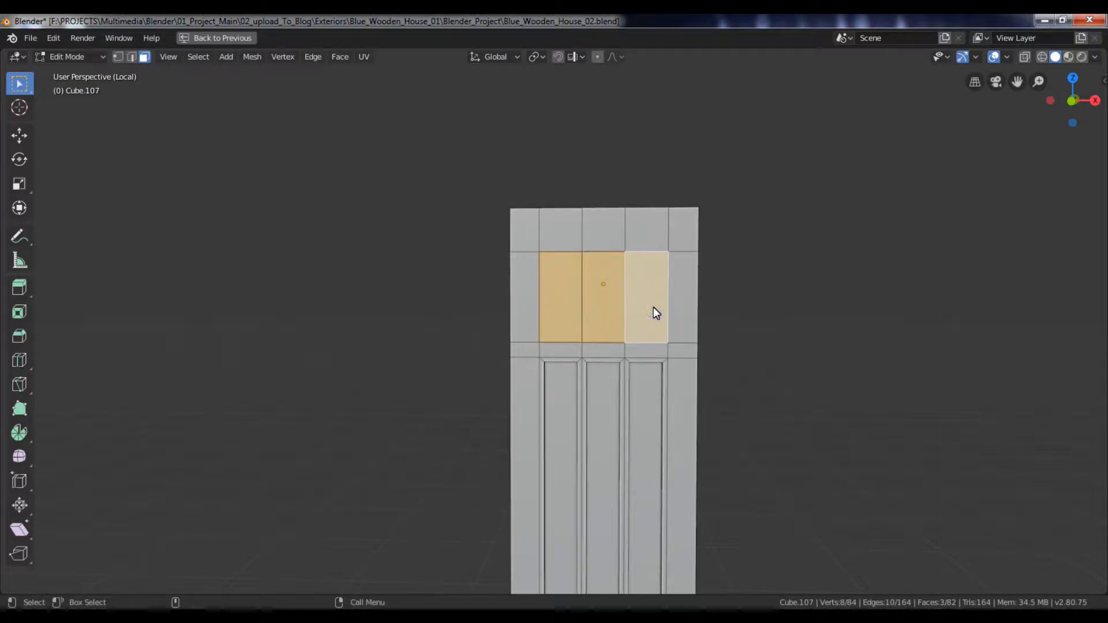
pyautogui.moveTo(685, 318); pyautogui.dragTo(843, 297, button='middle')
pyautogui.press('e')
pyautogui.click(674, 314)
pyautogui.press('Tab')
# Step: Scale the door down along Y to make it thinner, and deselect it
pyautogui.press('r')
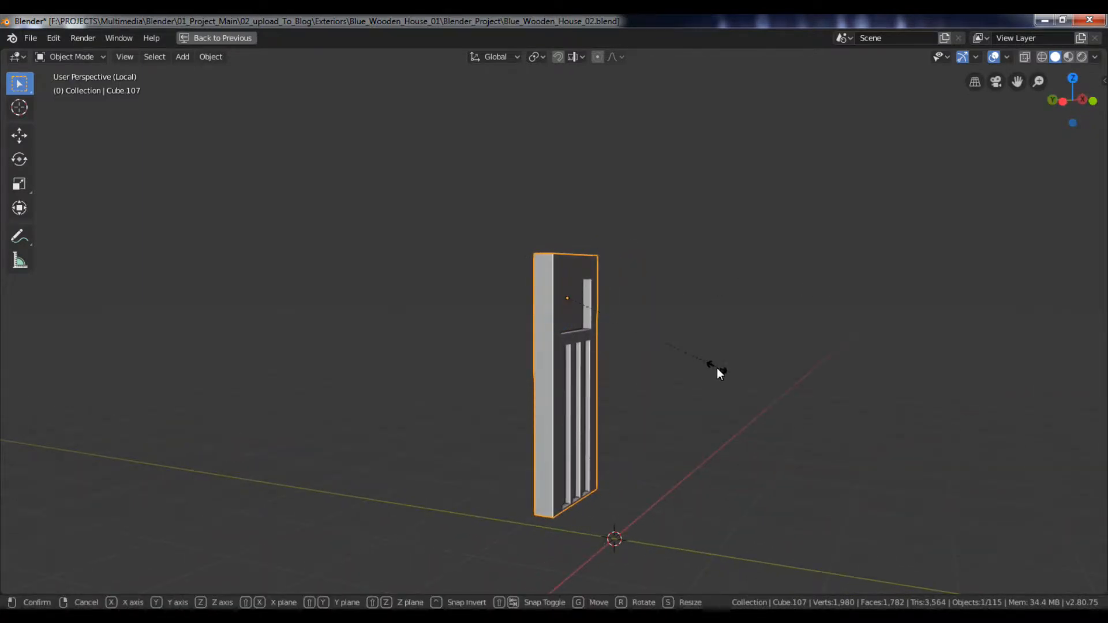
pyautogui.press('y')
pyautogui.click(646, 354)
pyautogui.moveTo(647, 355); pyautogui.dragTo(680, 344, button='middle')
pyautogui.click(718, 323)
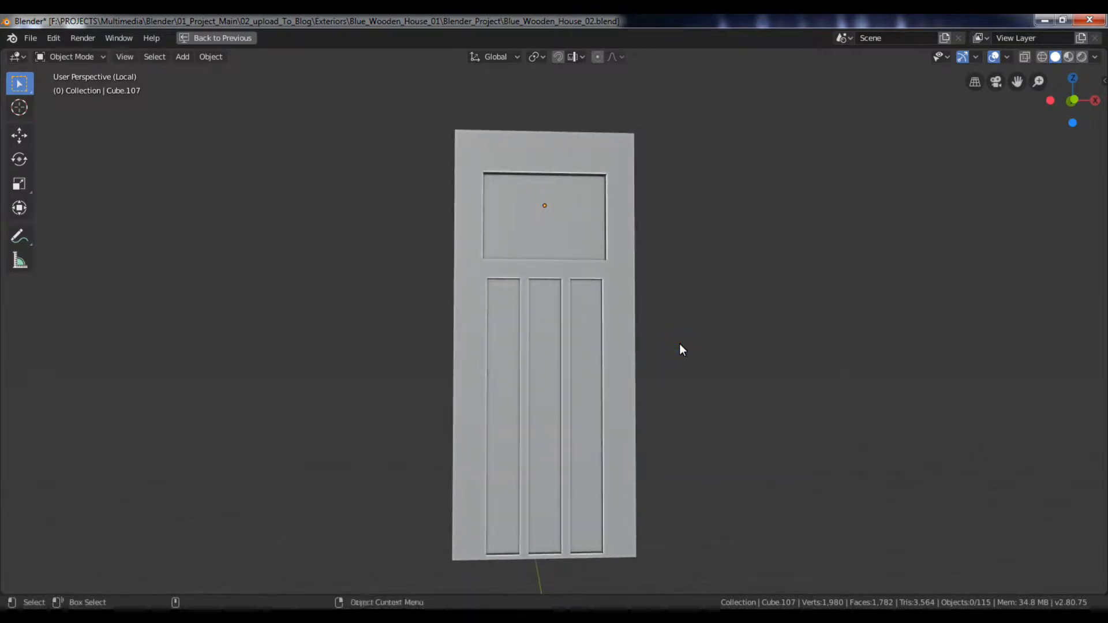
# Step: Add a 2 m mesh cube to the isolated door scene
pyautogui.click(625, 286)
pyautogui.hotkey('shift', 'a')
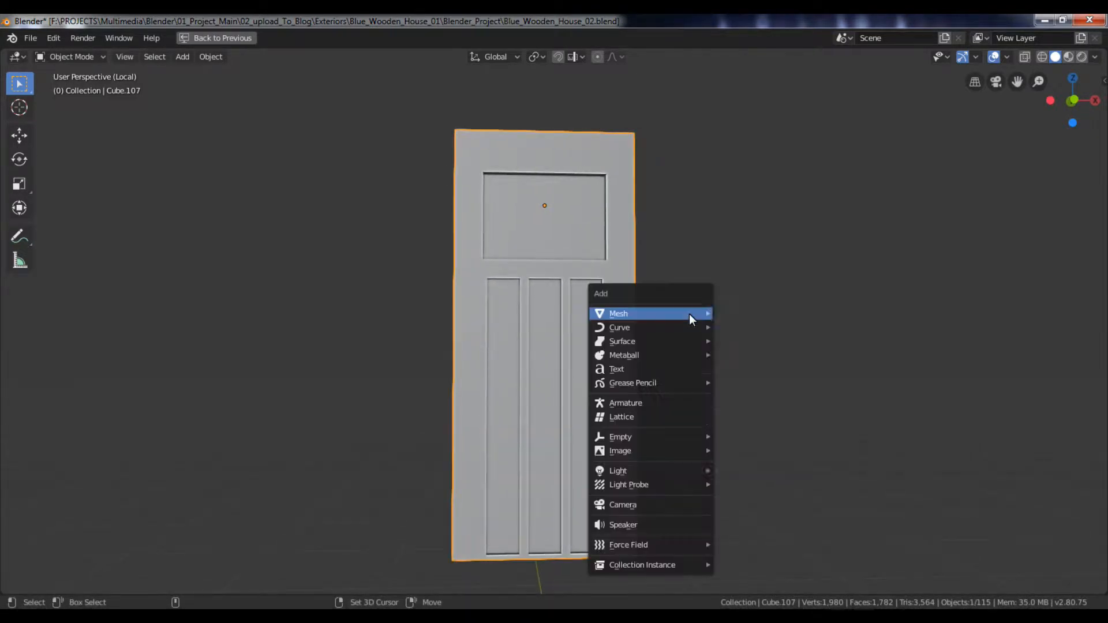
pyautogui.moveTo(689, 314)
pyautogui.click(732, 325)
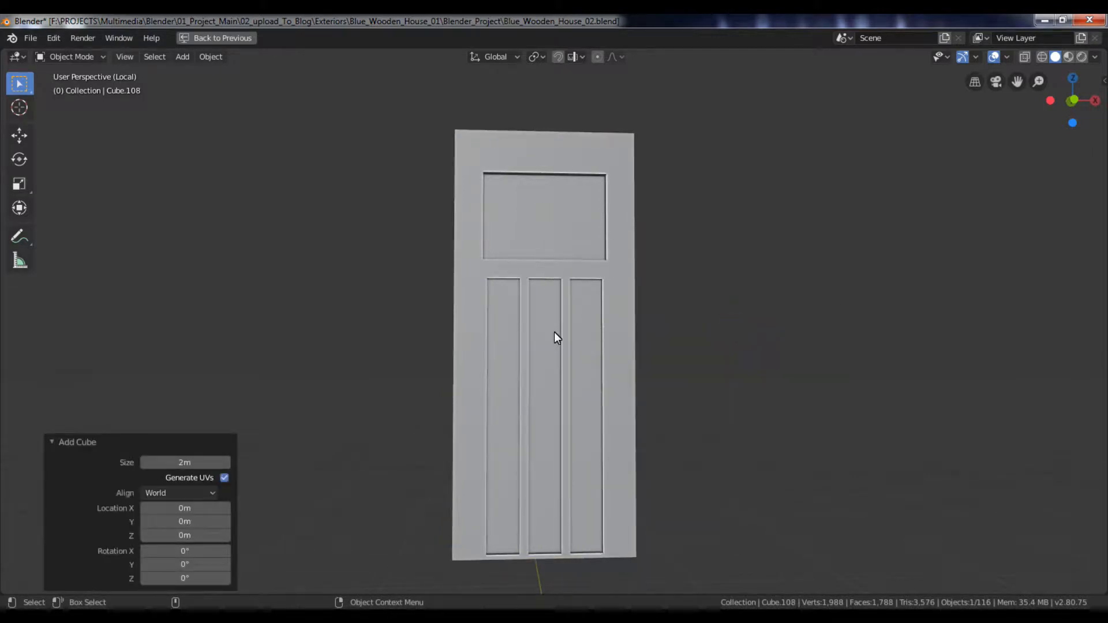
# Step: Move the new cube about 4.28 m along X and 14.3 m along Z, beside the door's lower-right panel
pyautogui.press('KP_1')
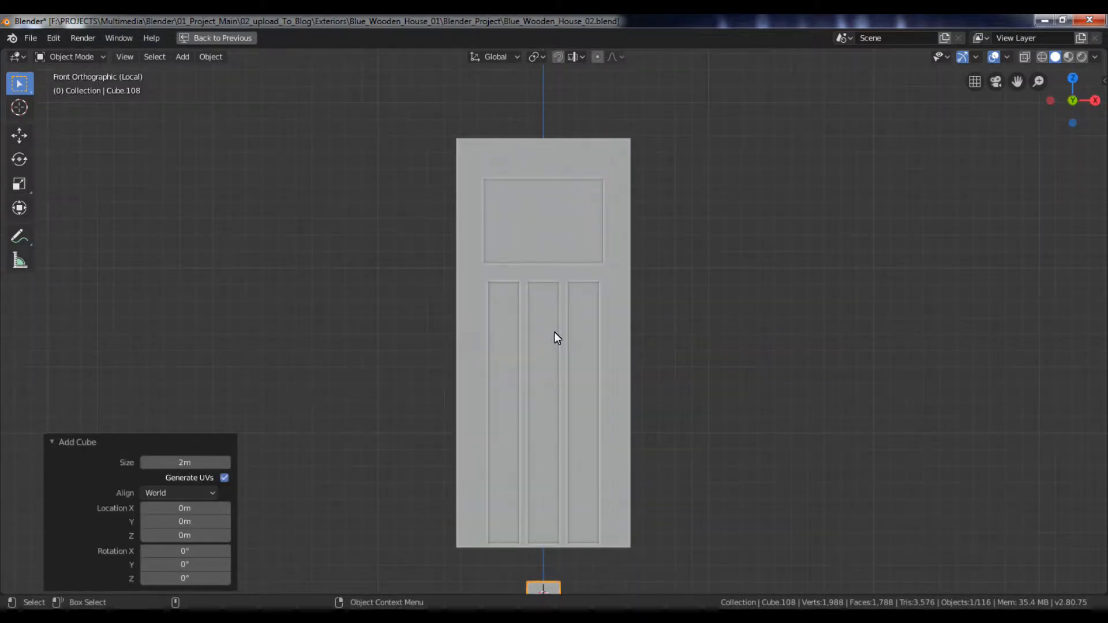
pyautogui.press('g')
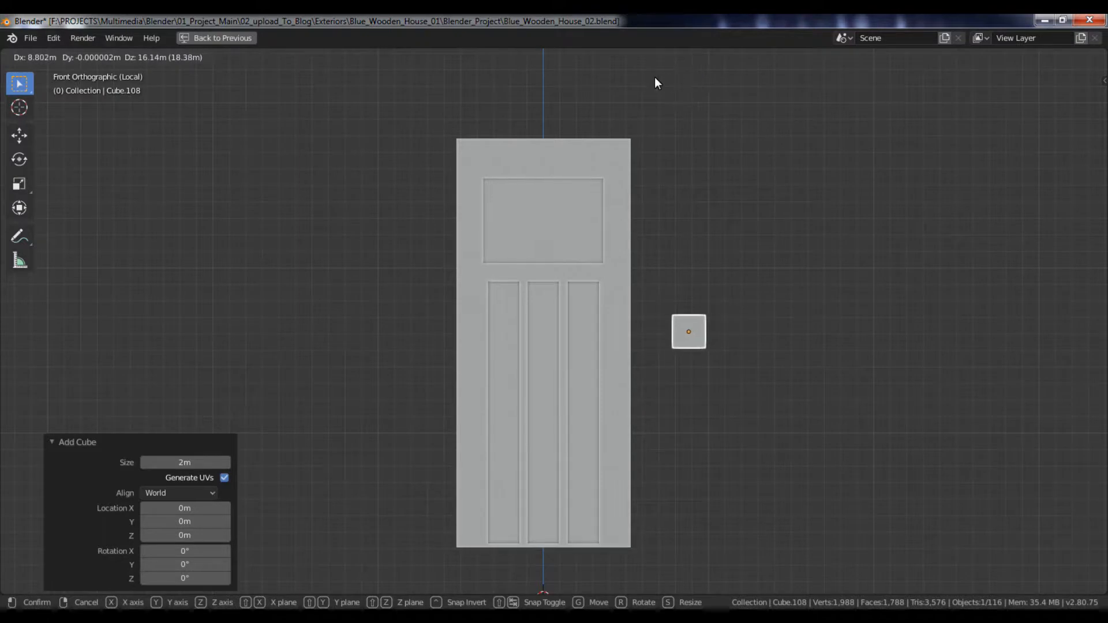
pyautogui.click(625, 96)
pyautogui.scroll(3, 653, 188)
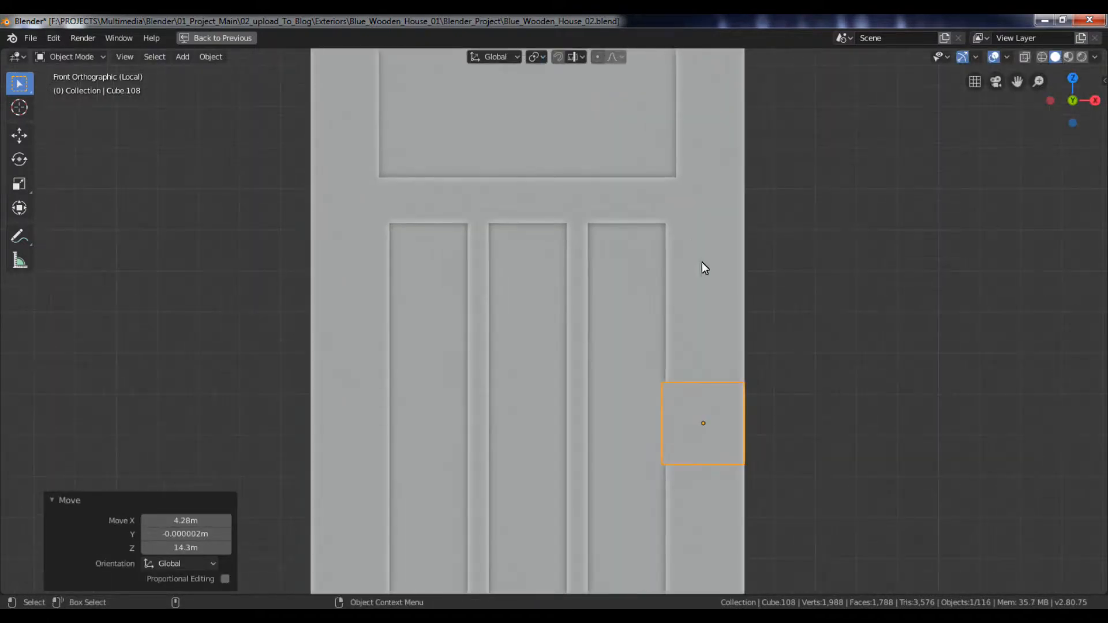
pyautogui.press('Tab')
pyautogui.press('Tab')
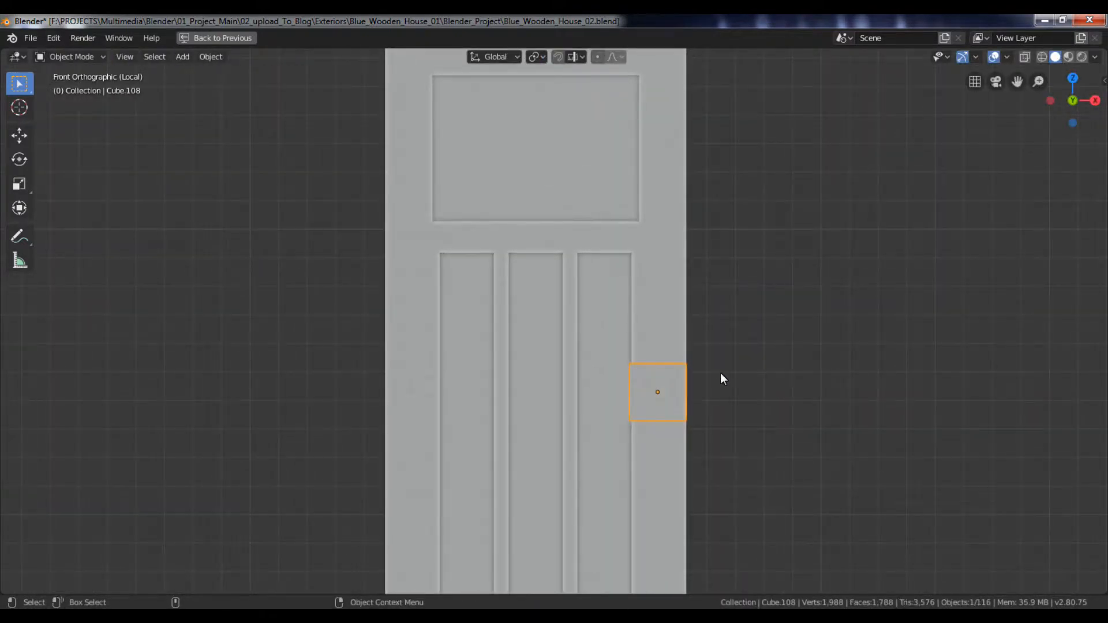
# Step: Flatten the cube to about 0.478 along Z and shift it about -0.8 m along X
pyautogui.press('s')
pyautogui.press('z')
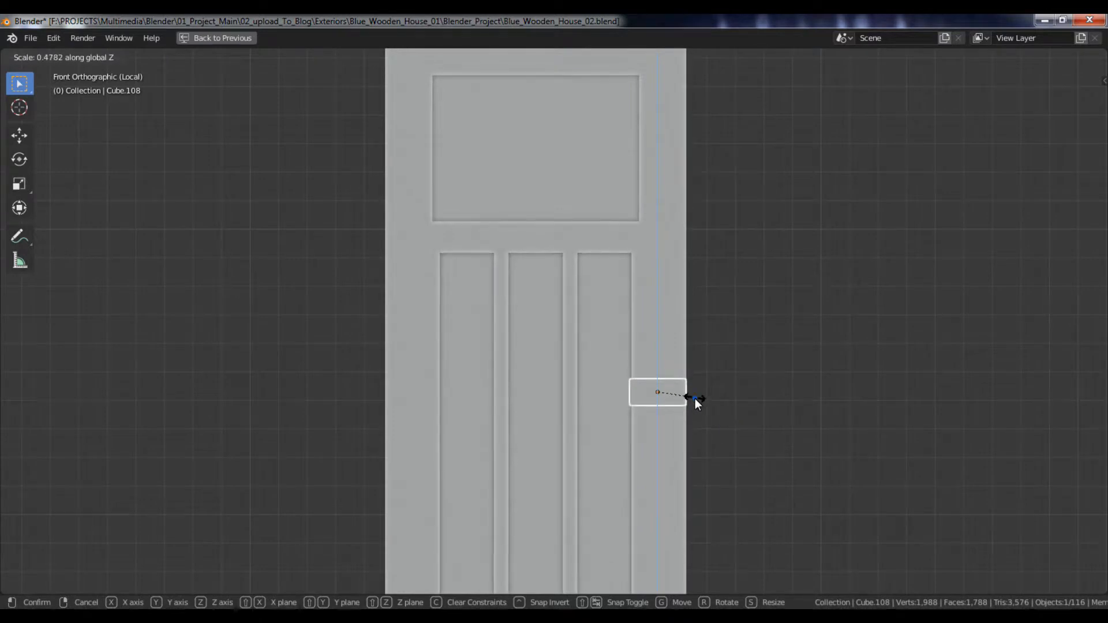
pyautogui.click(695, 399)
pyautogui.press('g')
pyautogui.press('x')
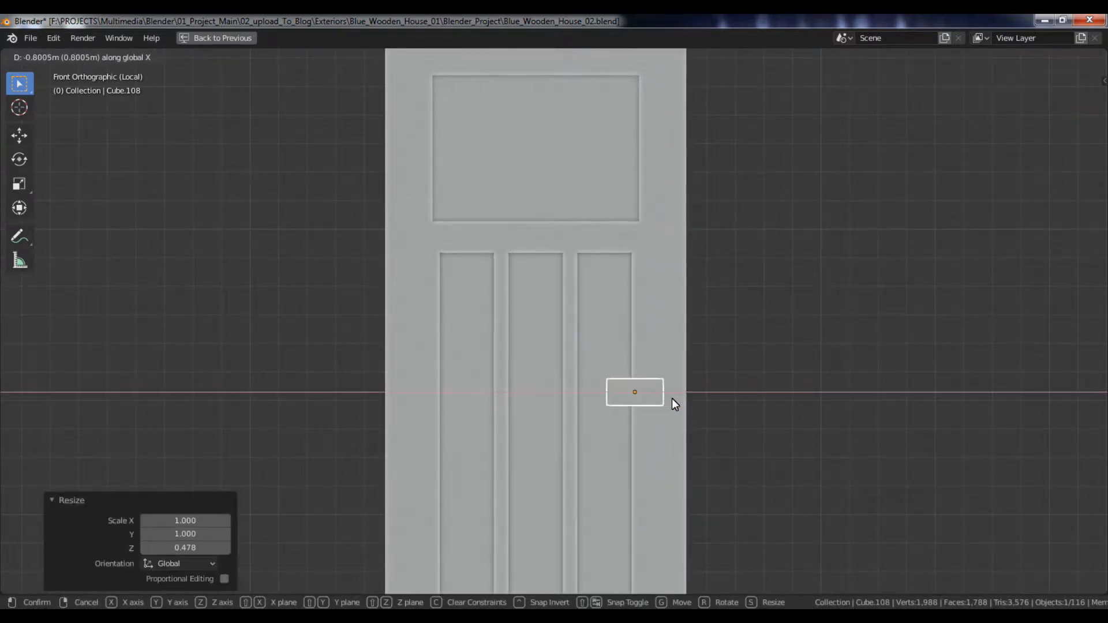
pyautogui.click(672, 398)
# Step: Scale the handle block to about 0.428 along Y and 0.5 along Z
pyautogui.moveTo(707, 389); pyautogui.dragTo(630, 395, button='middle')
pyautogui.press('s')
pyautogui.press('y')
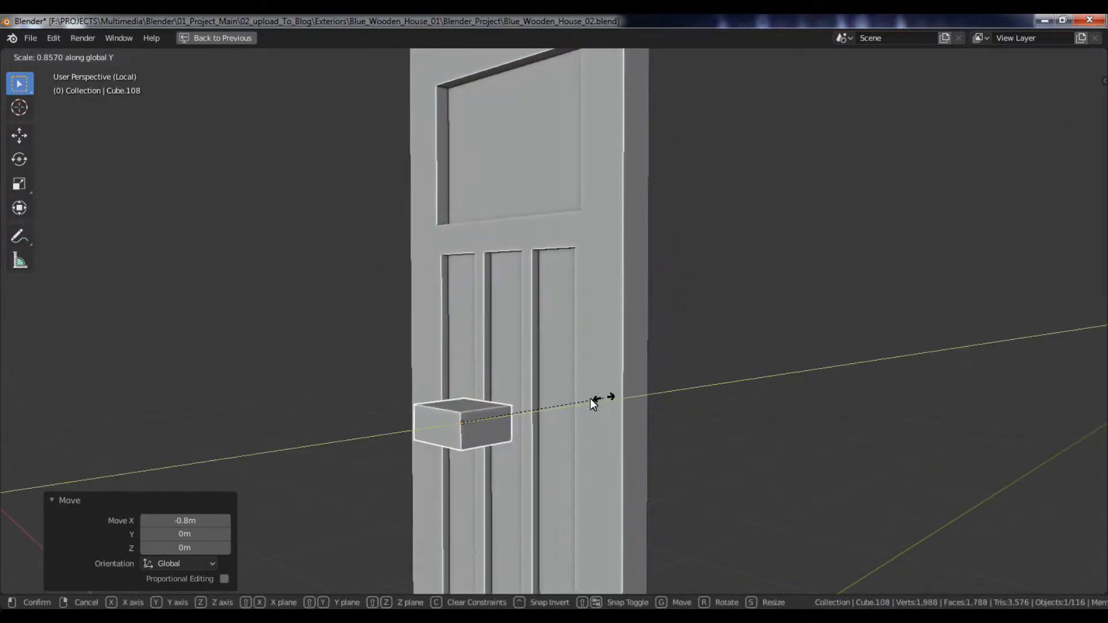
pyautogui.click(531, 403)
pyautogui.moveTo(531, 403); pyautogui.dragTo(590, 393, button='middle')
pyautogui.press('s')
pyautogui.press('z')
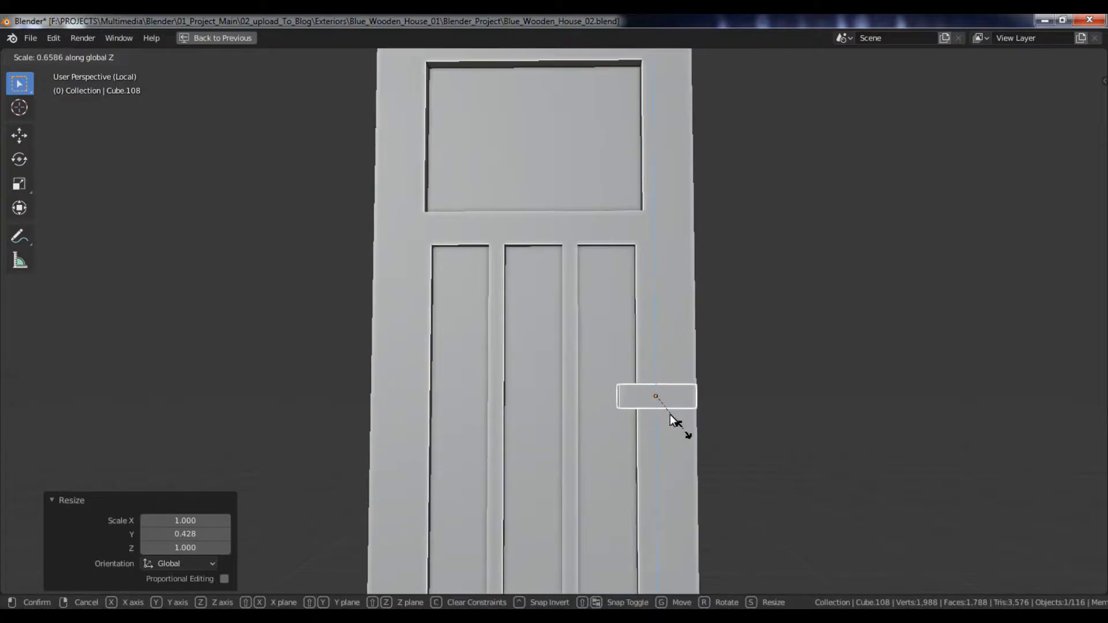
pyautogui.click(680, 421)
# Step: Thin the handle block further to about 0.493 along Y
pyautogui.moveTo(744, 410); pyautogui.dragTo(620, 418, button='middle')
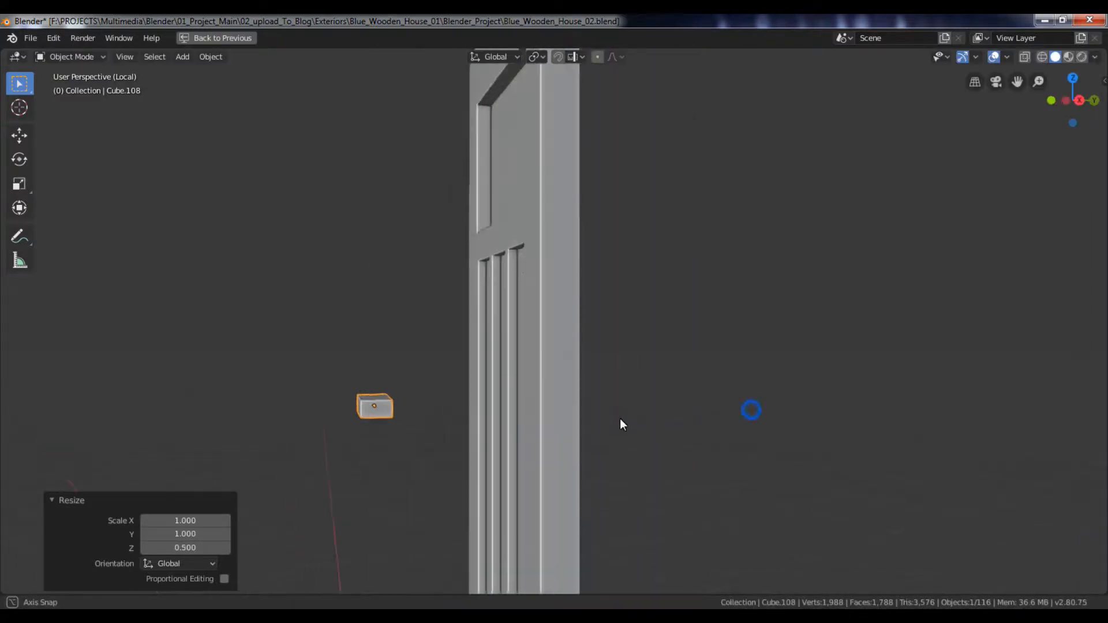
pyautogui.press('s')
pyautogui.press('y')
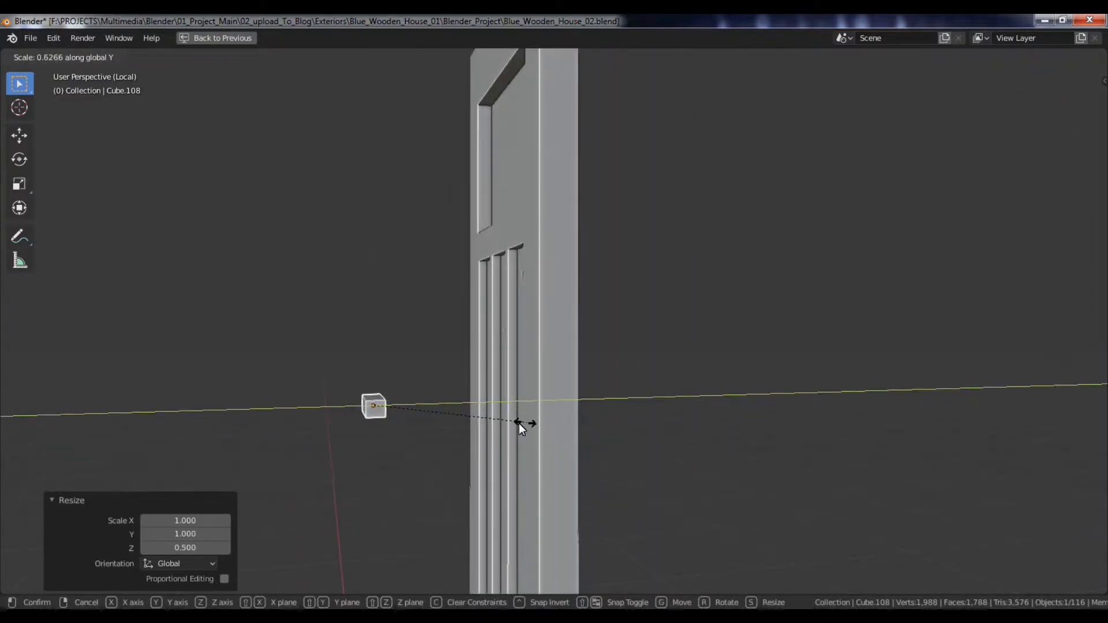
pyautogui.click(494, 424)
pyautogui.moveTo(490, 425); pyautogui.dragTo(552, 409, button='middle')
# Step: Add a vertical edge loop to the handle bar, slid toward the end nearest the door's outer edge
pyautogui.press('KP_1')
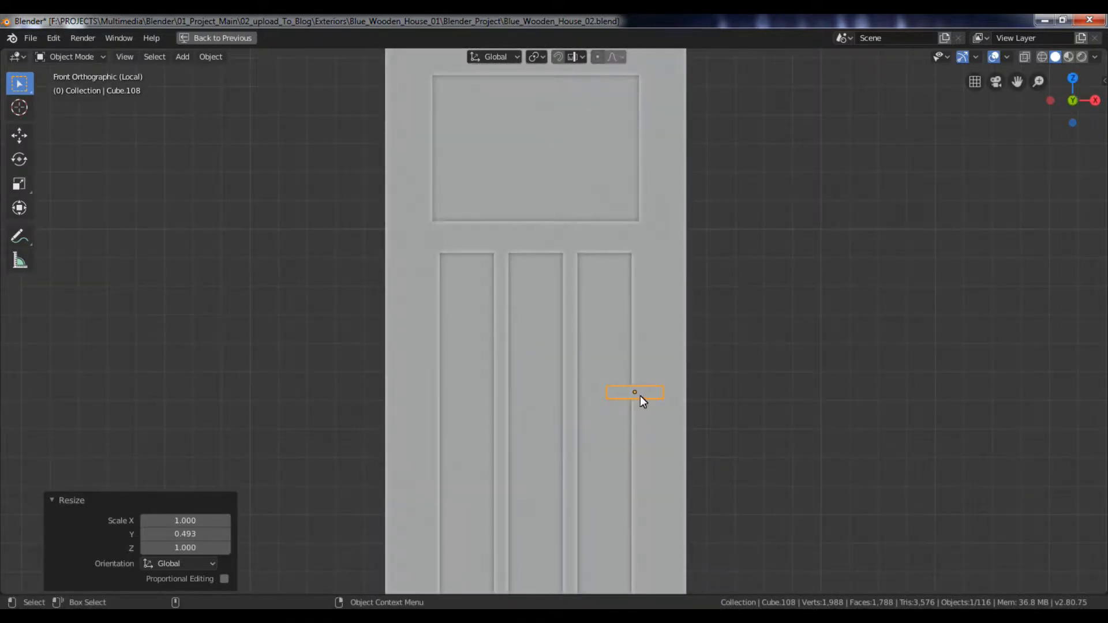
pyautogui.scroll(2, 661, 399)
pyautogui.press('Tab')
pyautogui.hotkey('ctrl', 'r')
pyautogui.click(690, 427)
pyautogui.click(706, 426)
pyautogui.press('Tab')
# Step: Extrude the rear face of the handle bar's short end section about 0.4 m toward the door
pyautogui.moveTo(736, 425); pyautogui.dragTo(615, 438, button='middle')
pyautogui.press('Tab')
pyautogui.moveTo(504, 484); pyautogui.dragTo(417, 492, button='middle')
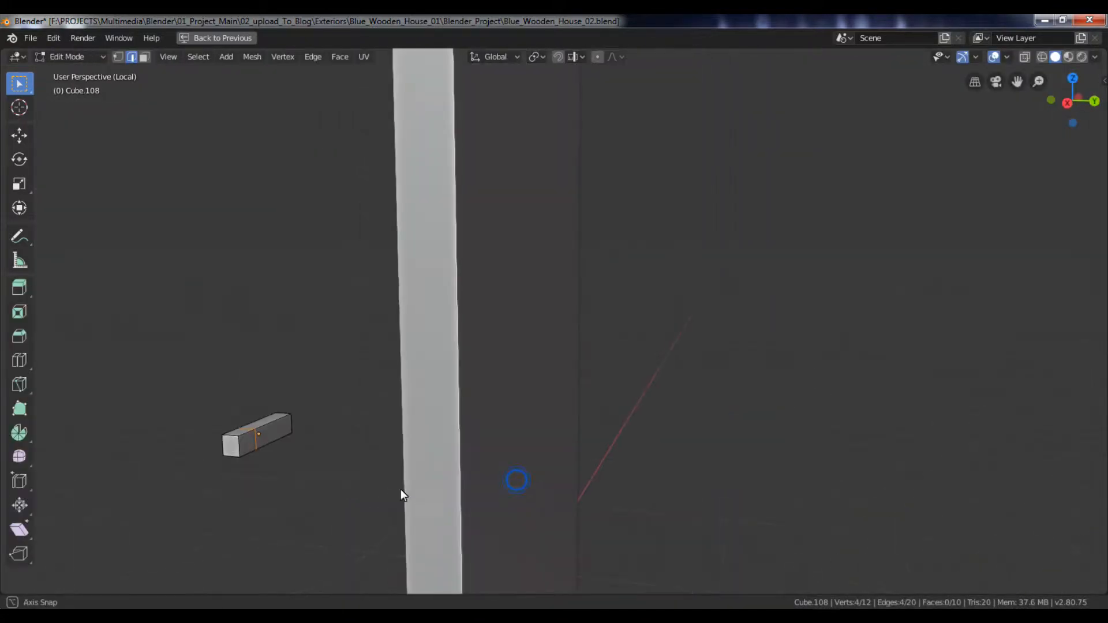
pyautogui.click(254, 445)
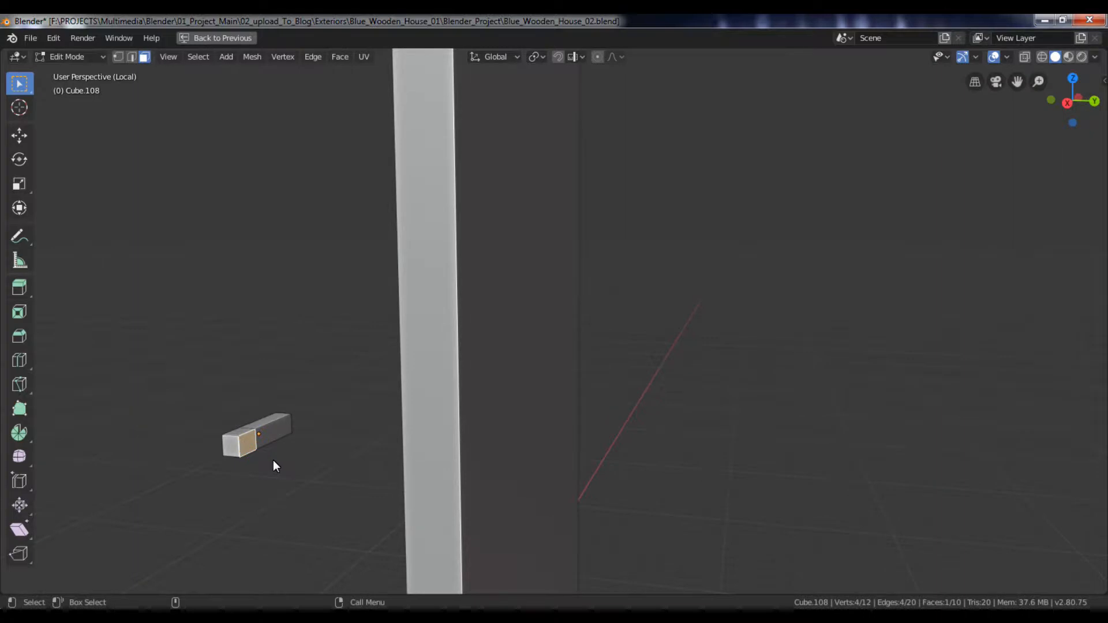
pyautogui.press('e')
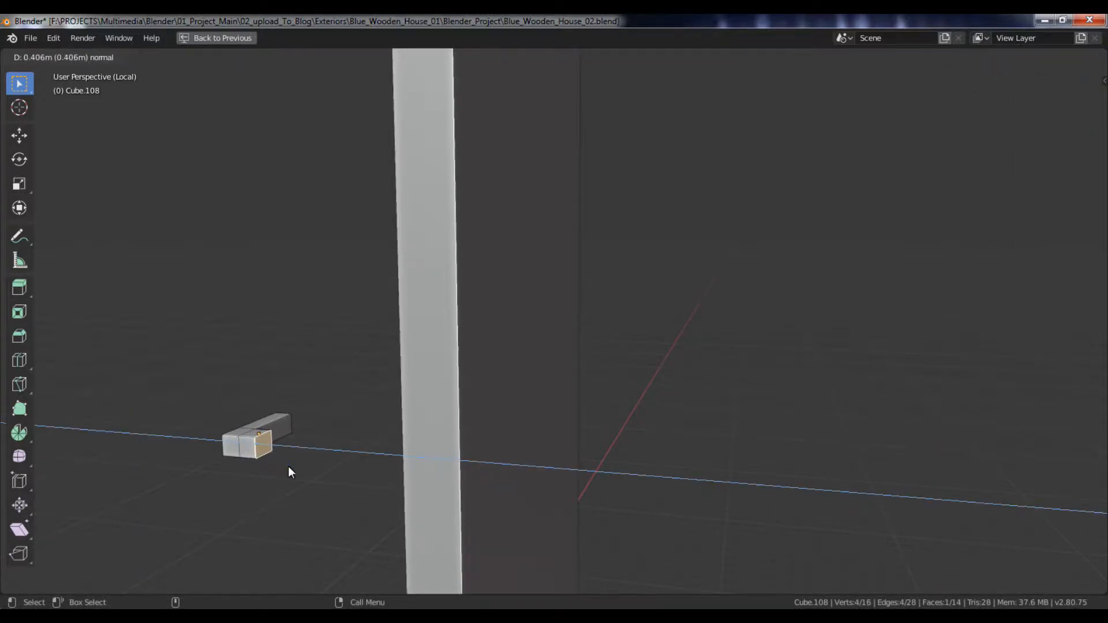
pyautogui.click(288, 466)
pyautogui.press('Tab')
# Step: Move the handle along Y until its mount meets the door's front surface, and deselect it
pyautogui.moveTo(237, 452); pyautogui.dragTo(466, 445, button='middle')
pyautogui.press('g')
pyautogui.press('y')
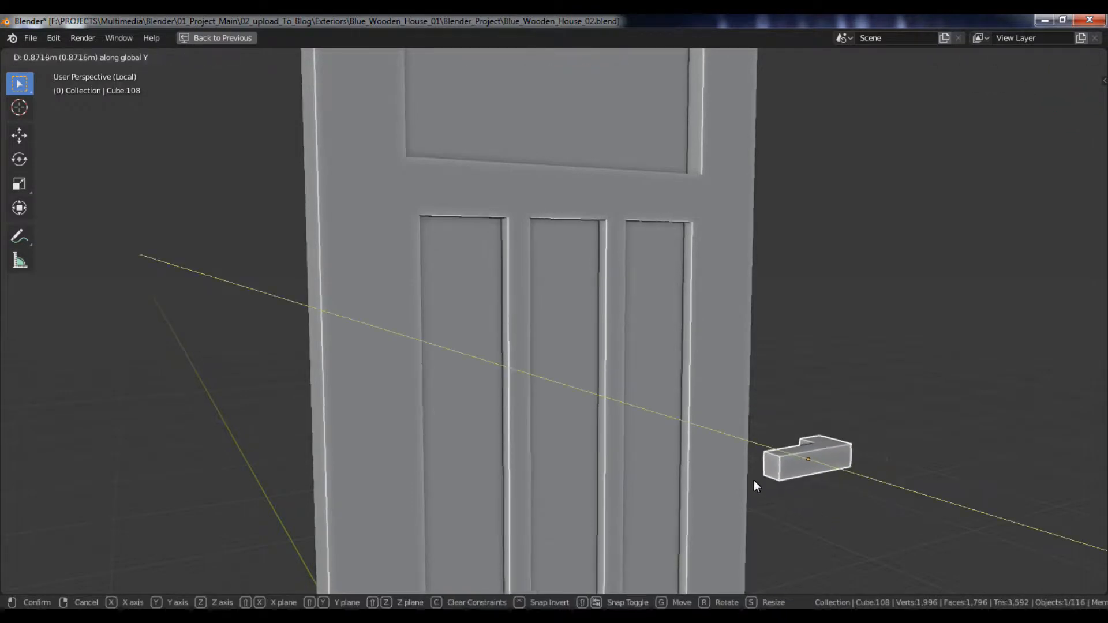
pyautogui.click(648, 458)
pyautogui.moveTo(647, 458); pyautogui.dragTo(808, 437, button='middle')
pyautogui.click(815, 439)
# Step: Shift the handle back about -0.12 m along Y so it stands off the door face, and deselect it
pyautogui.moveTo(899, 488); pyautogui.dragTo(703, 407, button='middle')
pyautogui.click(694, 404)
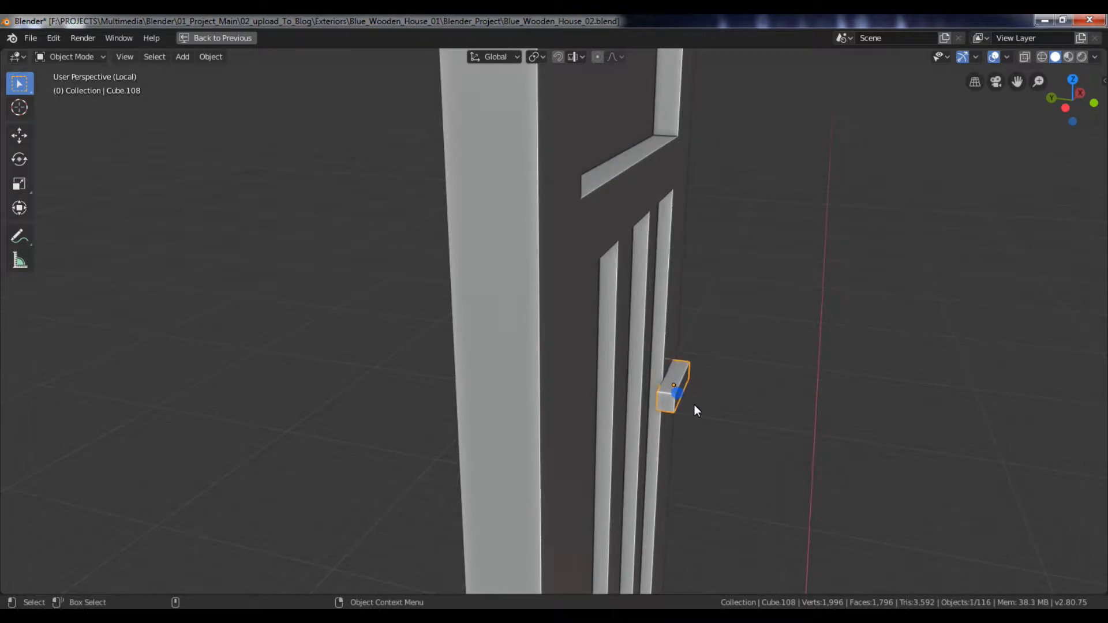
pyautogui.press('g')
pyautogui.press('y')
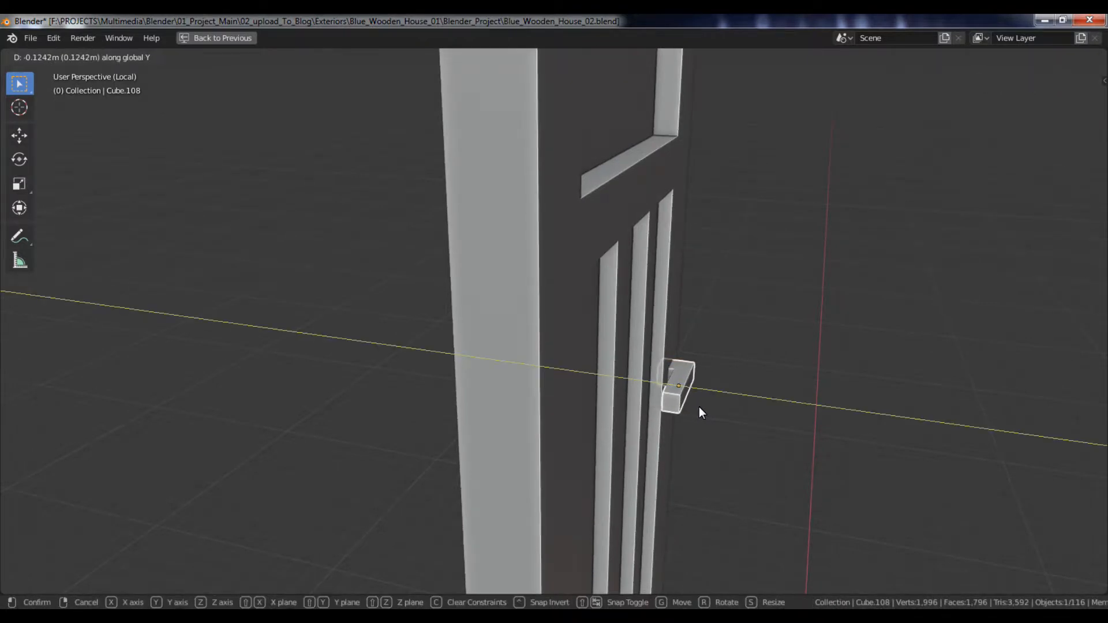
pyautogui.click(698, 407)
pyautogui.click(857, 423)
# Step: Taper the handle by scaling its free end face to 0.516
pyautogui.moveTo(858, 423); pyautogui.dragTo(696, 277, button='middle')
pyautogui.click(648, 352)
pyautogui.moveTo(678, 366)
pyautogui.mouseDown(button='middle')
pyautogui.moveTo(646, 384)
pyautogui.moveTo(684, 386)
pyautogui.moveTo(642, 361)
pyautogui.moveTo(693, 382)
pyautogui.moveTo(661, 376)
pyautogui.mouseUp(button='middle')
pyautogui.press('Tab')
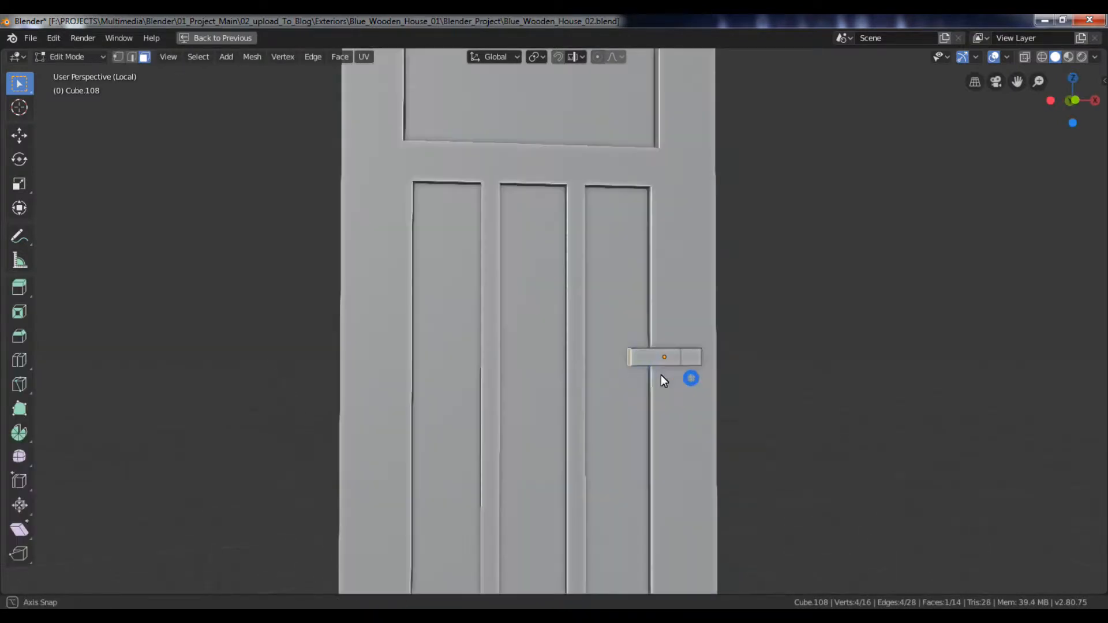
pyautogui.press('KP_1')
pyautogui.press('s')
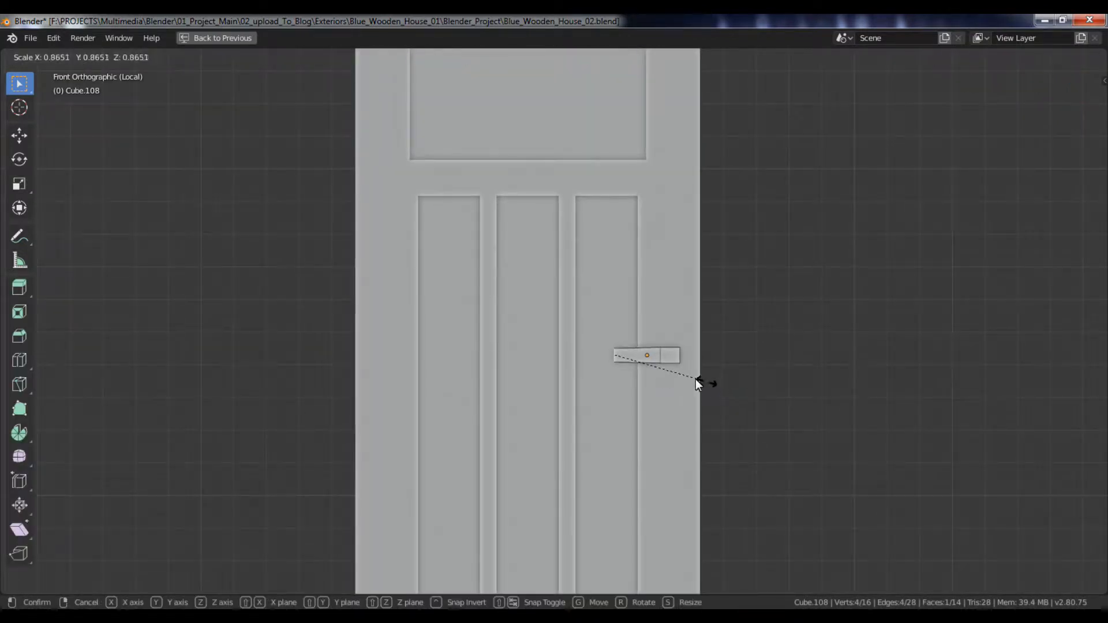
pyautogui.click(669, 367)
# Step: Add a centred edge loop across the handle's tapered section and scale it slightly taller along Z
pyautogui.scroll(5, 671, 367)
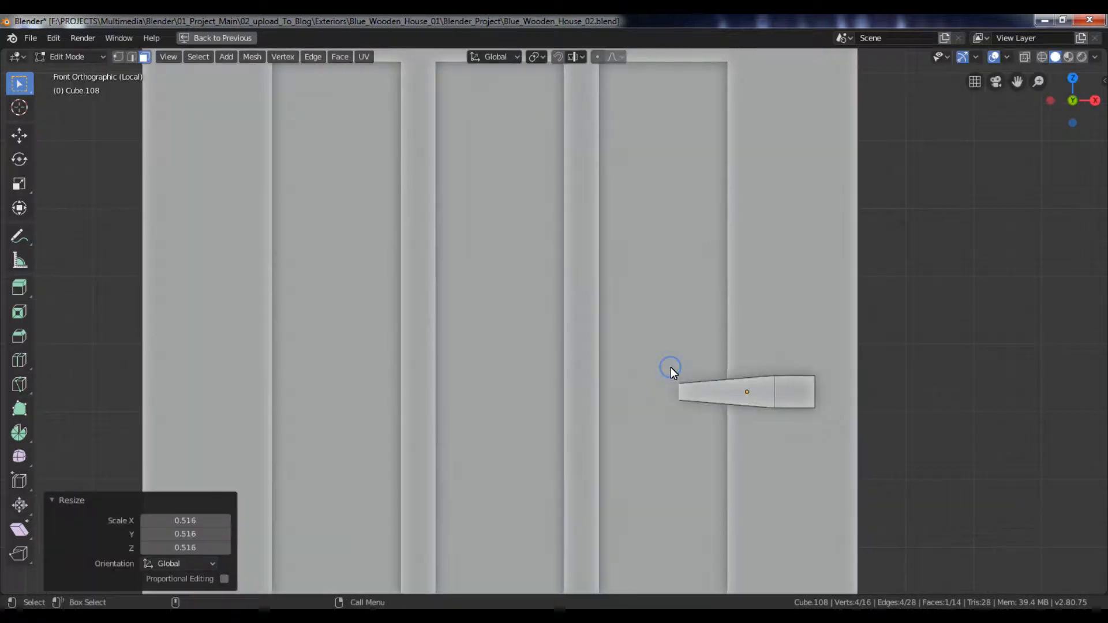
pyautogui.hotkey('ctrl', 'r')
pyautogui.click(738, 404)
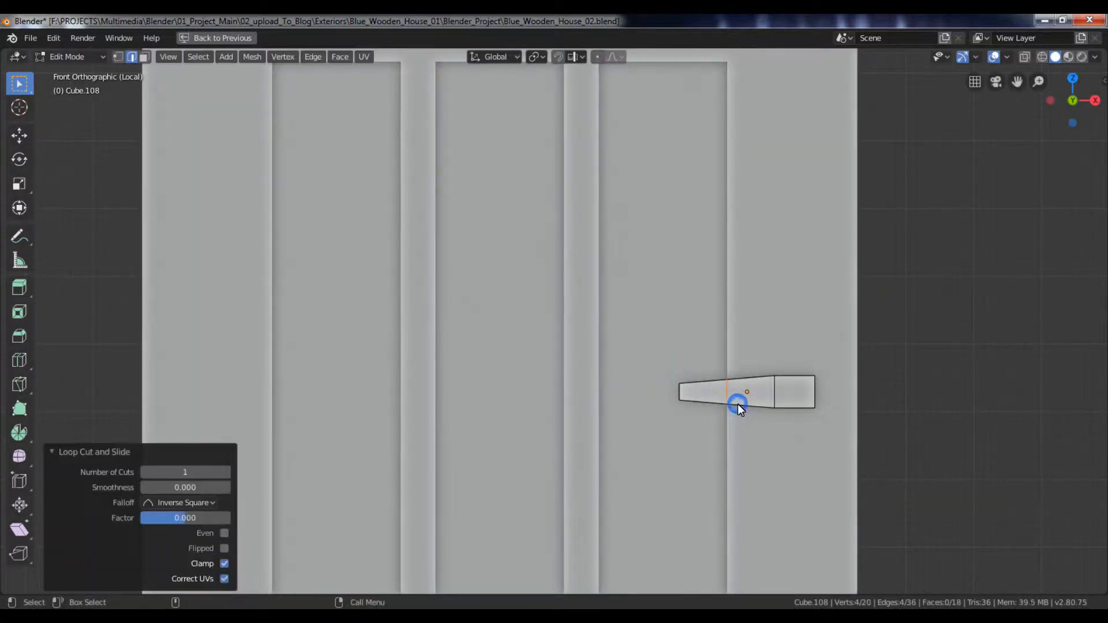
pyautogui.press('z')
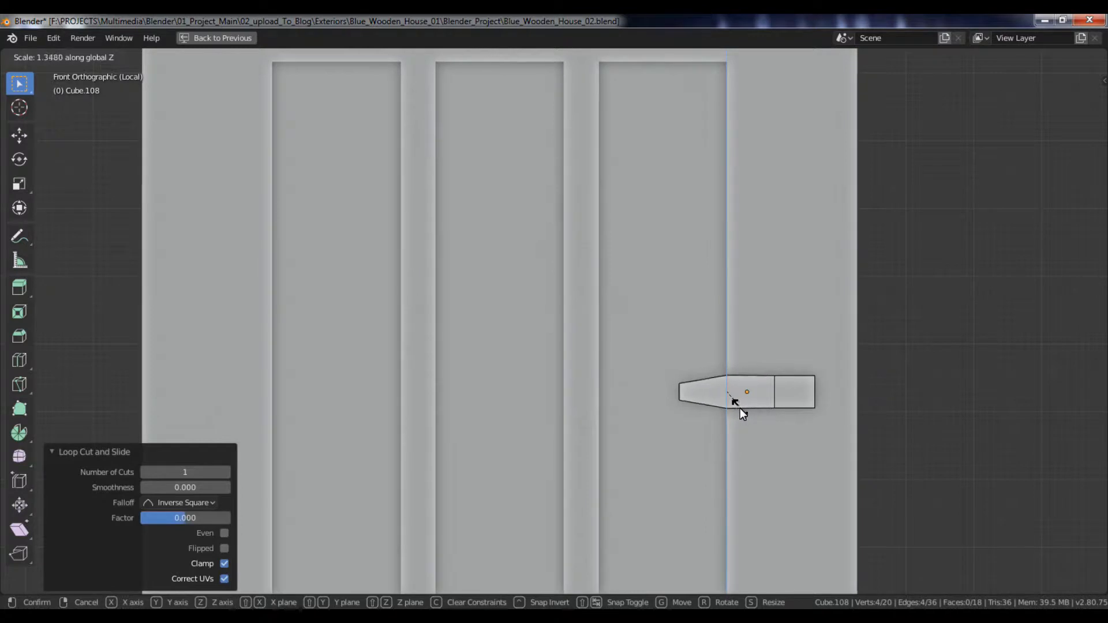
pyautogui.click(739, 406)
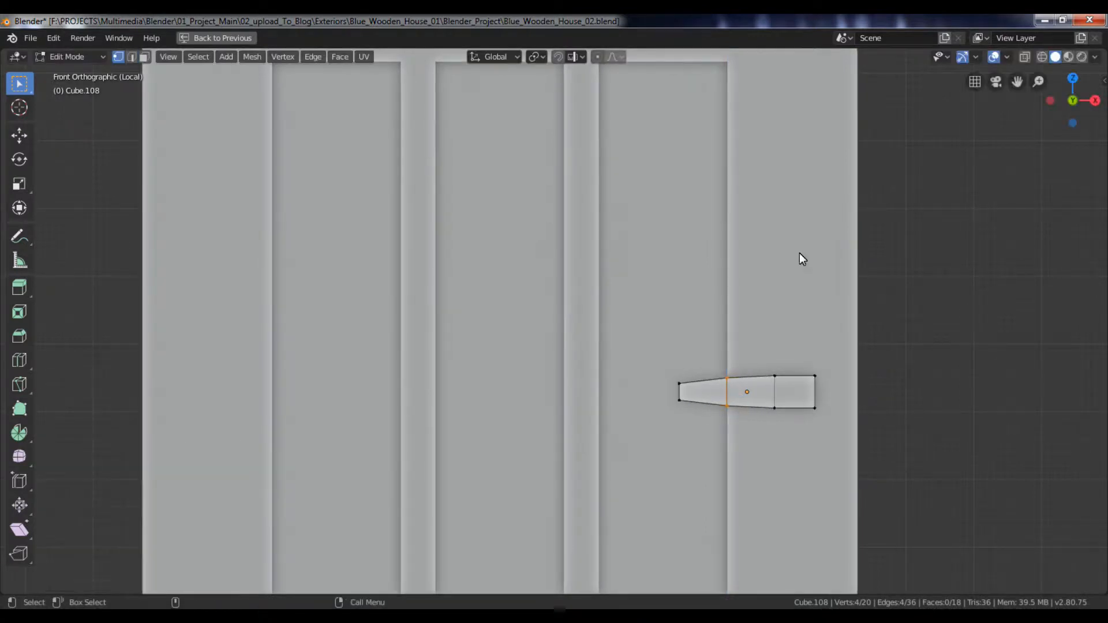
# Step: With X-ray on, scale down the handle's tip vertices and its middle edge loop slightly
pyautogui.click(1025, 57)
pyautogui.moveTo(658, 304)
pyautogui.mouseDown()
pyautogui.moveTo(682, 411)
pyautogui.moveTo(701, 428)
pyautogui.mouseUp()
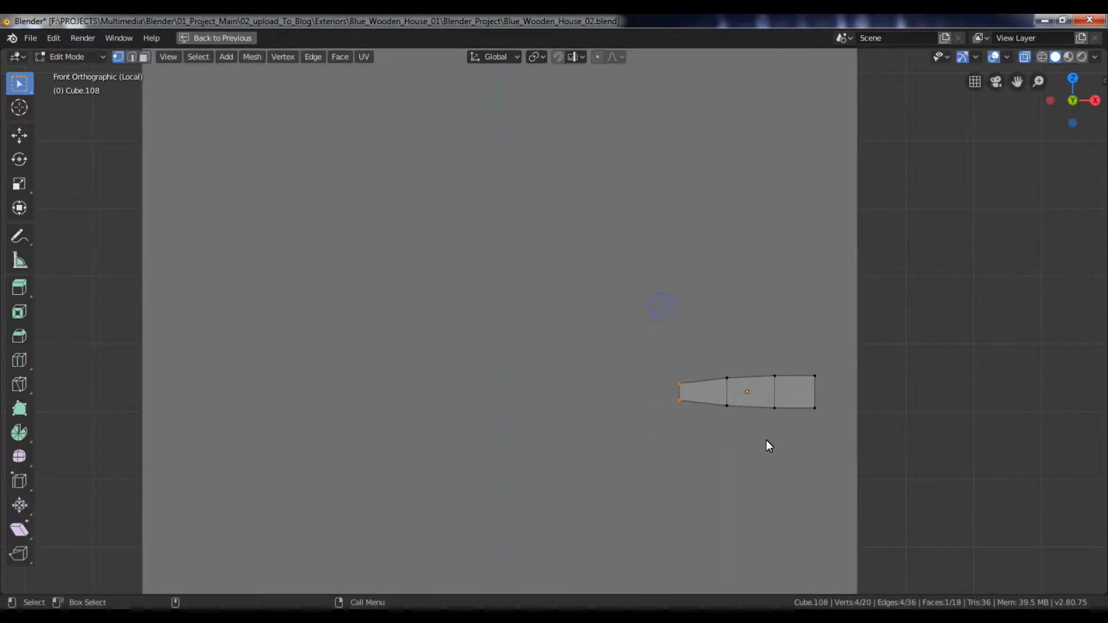
pyautogui.press('s')
pyautogui.click(747, 431)
pyautogui.moveTo(720, 367); pyautogui.dragTo(747, 427)
pyautogui.press('s')
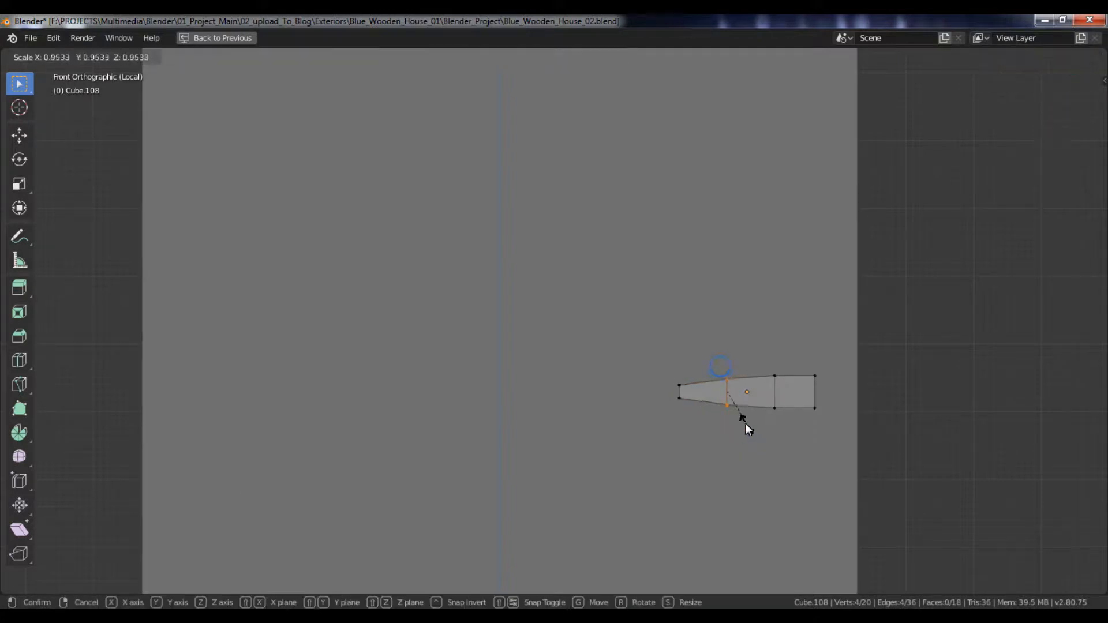
pyautogui.click(745, 424)
# Step: Scale the edge loop beside the handle's mount to 0.905, turn X-ray off and check the shape in Object Mode
pyautogui.moveTo(770, 372); pyautogui.dragTo(789, 428)
pyautogui.press('s')
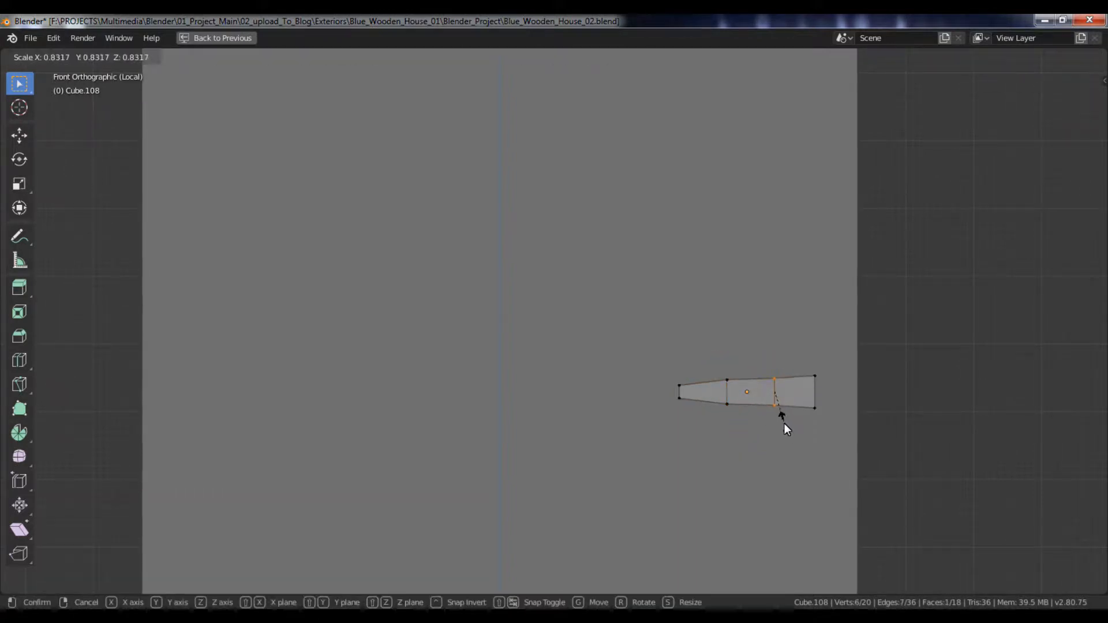
pyautogui.click(787, 425)
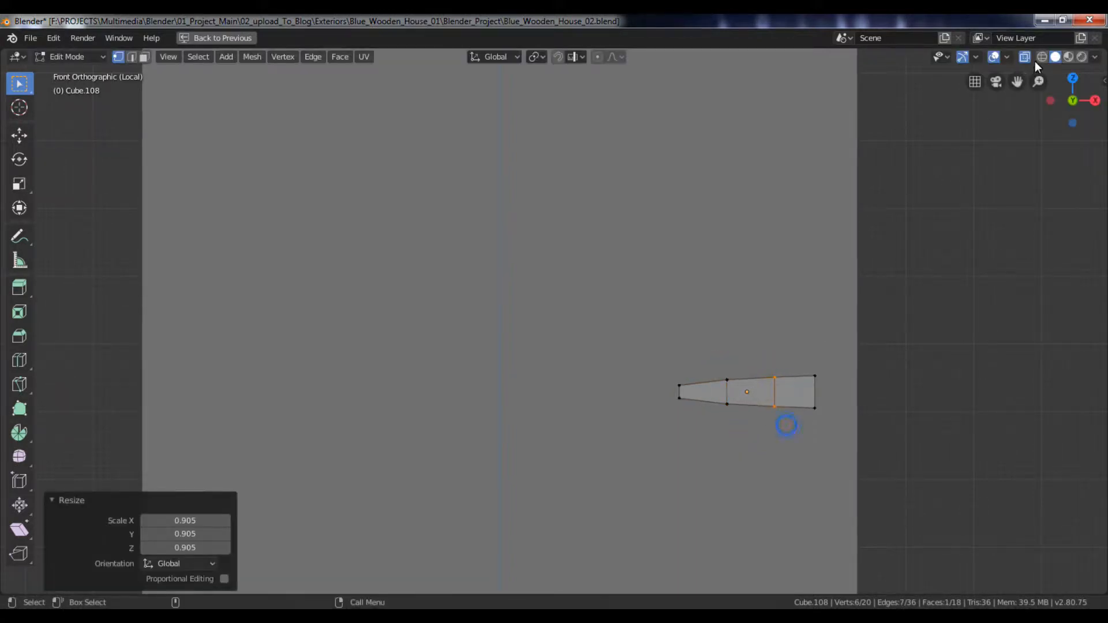
pyautogui.click(1025, 57)
pyautogui.press('Tab')
pyautogui.scroll(-3, 912, 271)
pyautogui.moveTo(771, 361); pyautogui.dragTo(715, 376, button='middle')
pyautogui.click(841, 361)
pyautogui.click(686, 371)
# Step: With X-ray on, lower the handle's tip vertices by about 0.034 m along Z
pyautogui.scroll(4, 714, 375)
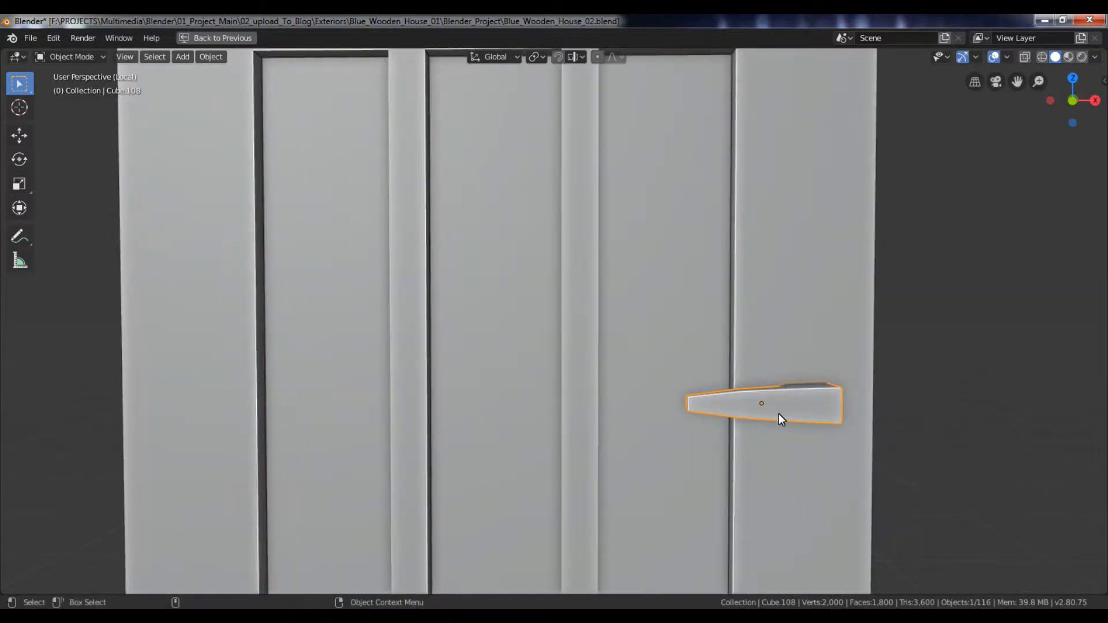
pyautogui.press('KP_1')
pyautogui.press('Tab')
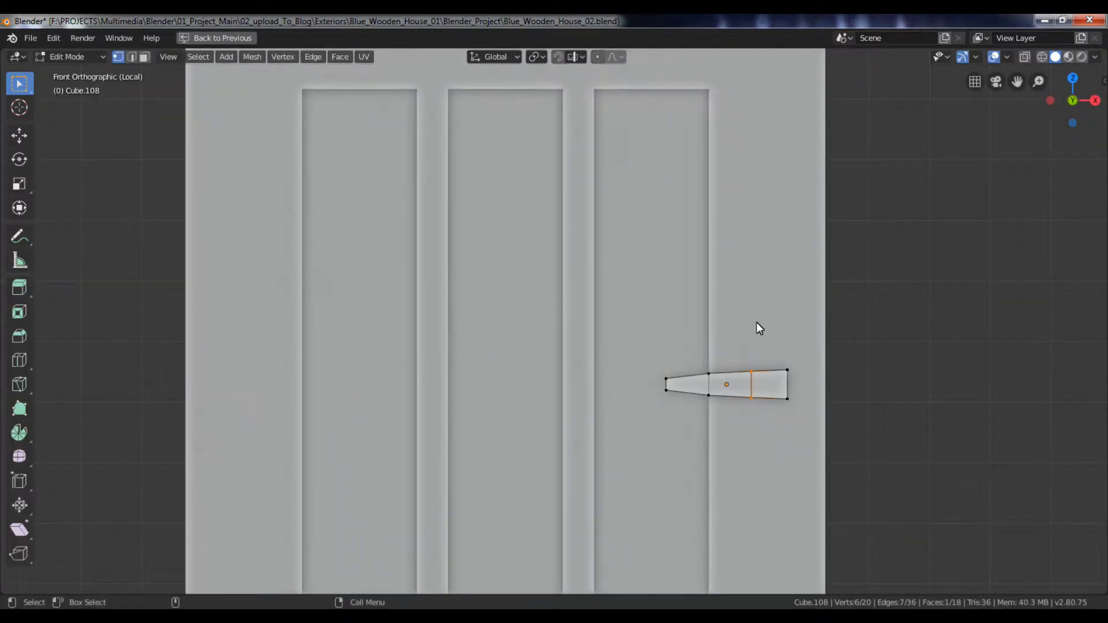
pyautogui.click(1025, 56)
pyautogui.moveTo(639, 345); pyautogui.dragTo(677, 429)
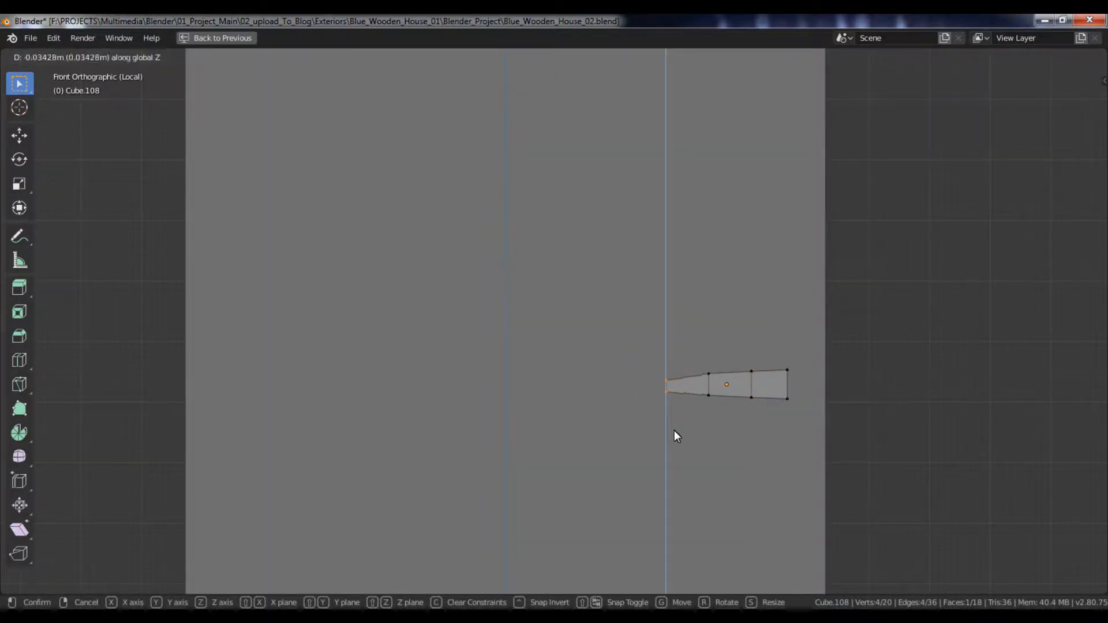
pyautogui.click(671, 430)
pyautogui.press('Tab')
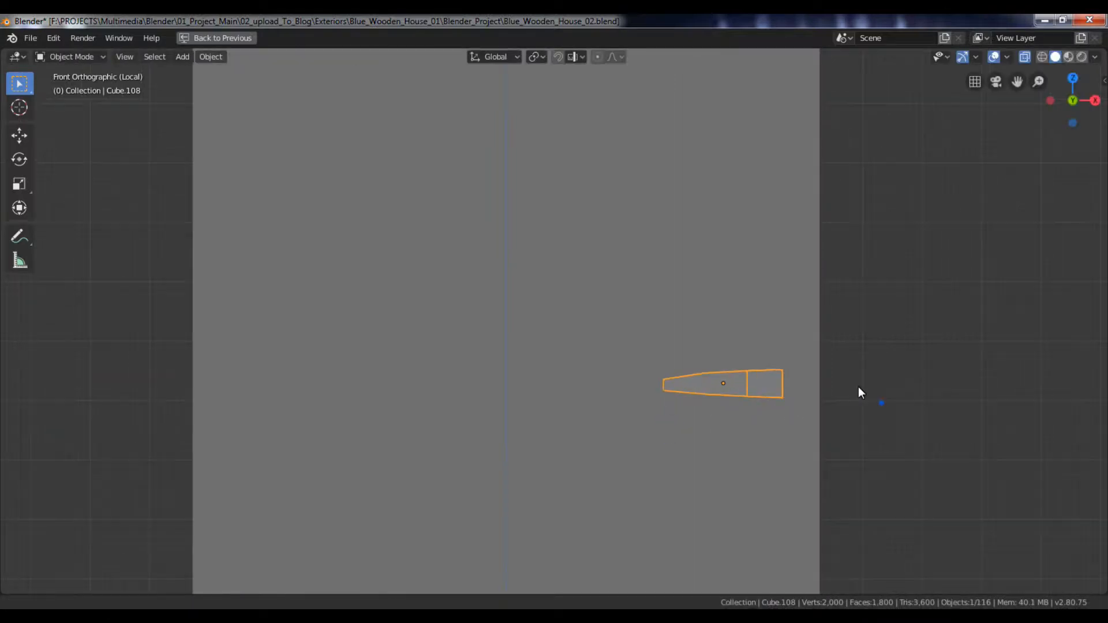
# Step: Lower the handle's middle edge loop by about 0.013 m along Z and return to Object Mode
pyautogui.press('Tab')
pyautogui.hotkey('ctrl', 'r')
pyautogui.click(697, 408)
pyautogui.rightClick(698, 408)
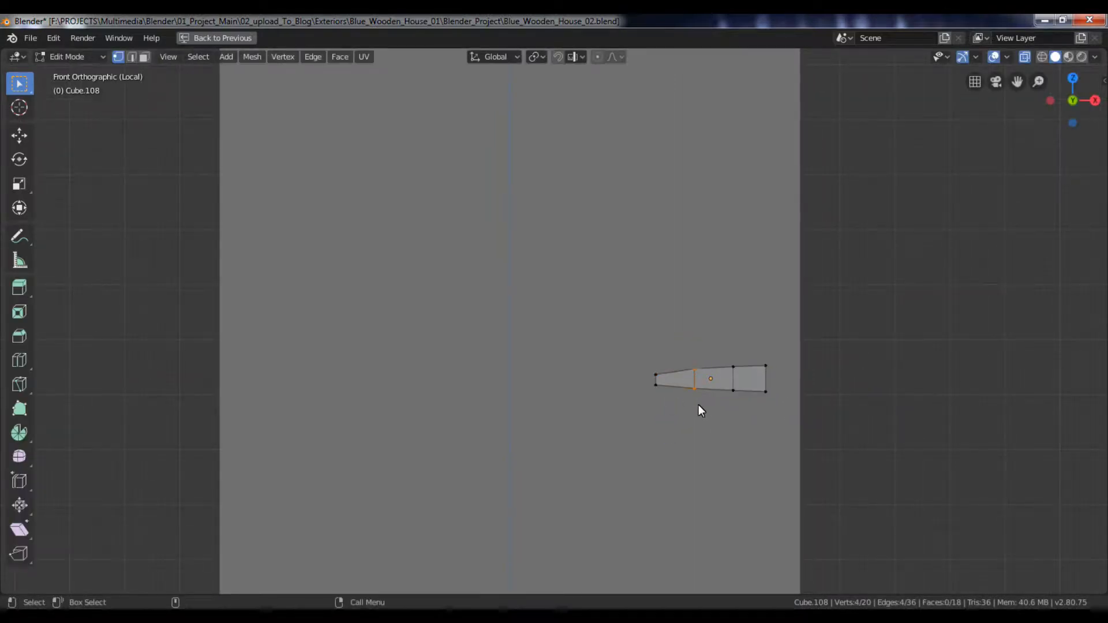
pyautogui.press('g')
pyautogui.press('z')
pyautogui.click(699, 406)
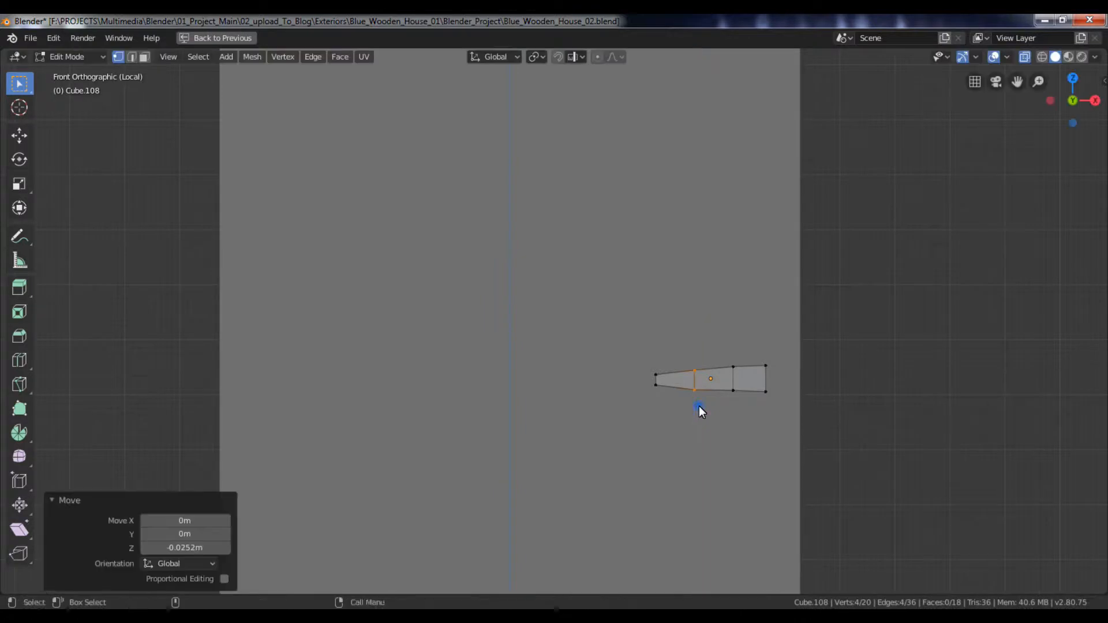
pyautogui.press('g')
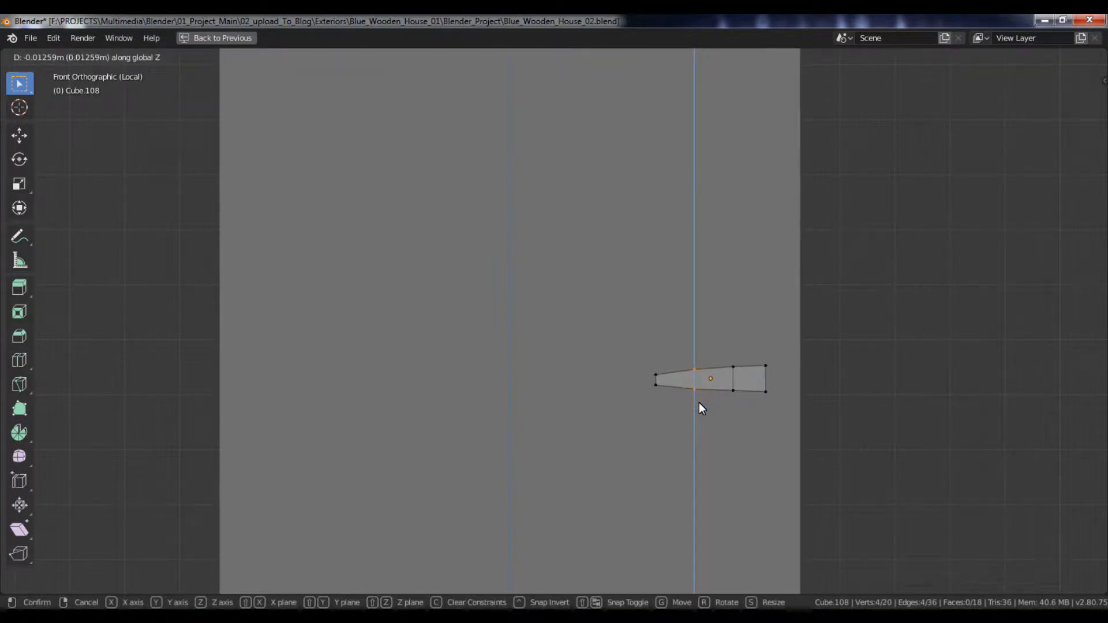
pyautogui.click(698, 403)
pyautogui.press('Tab')
pyautogui.moveTo(699, 402); pyautogui.dragTo(766, 407, button='middle')
pyautogui.keyDown('alt'); pyautogui.moveTo(765, 408); pyautogui.dragTo(826, 406); pyautogui.keyUp('alt')
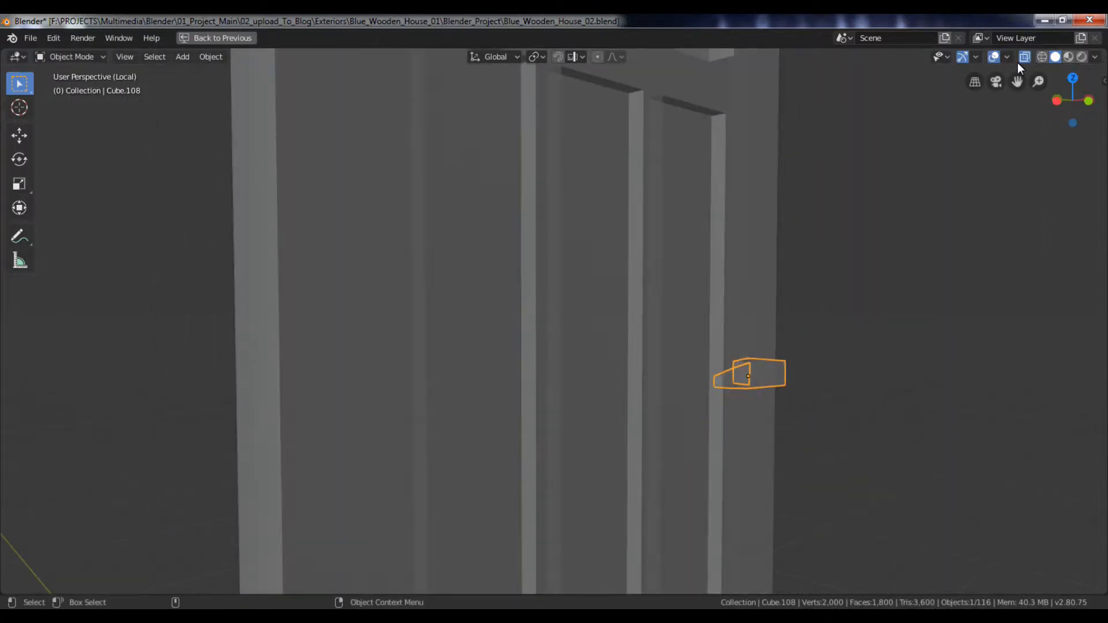
# Step: Turn X-ray off, deselect the handle and inspect the whole door with its handle from the front
pyautogui.click(1024, 57)
pyautogui.keyDown('alt'); pyautogui.moveTo(915, 340); pyautogui.dragTo(869, 366, button='right'); pyautogui.keyUp('alt')
pyautogui.keyDown('alt'); pyautogui.moveTo(869, 366); pyautogui.dragTo(850, 464); pyautogui.keyUp('alt')
pyautogui.keyDown('alt'); pyautogui.moveTo(850, 464); pyautogui.dragTo(725, 309, button='right'); pyautogui.keyUp('alt')
pyautogui.click(799, 376)
pyautogui.keyDown('alt'); pyautogui.moveTo(723, 311); pyautogui.dragTo(809, 305); pyautogui.keyUp('alt')
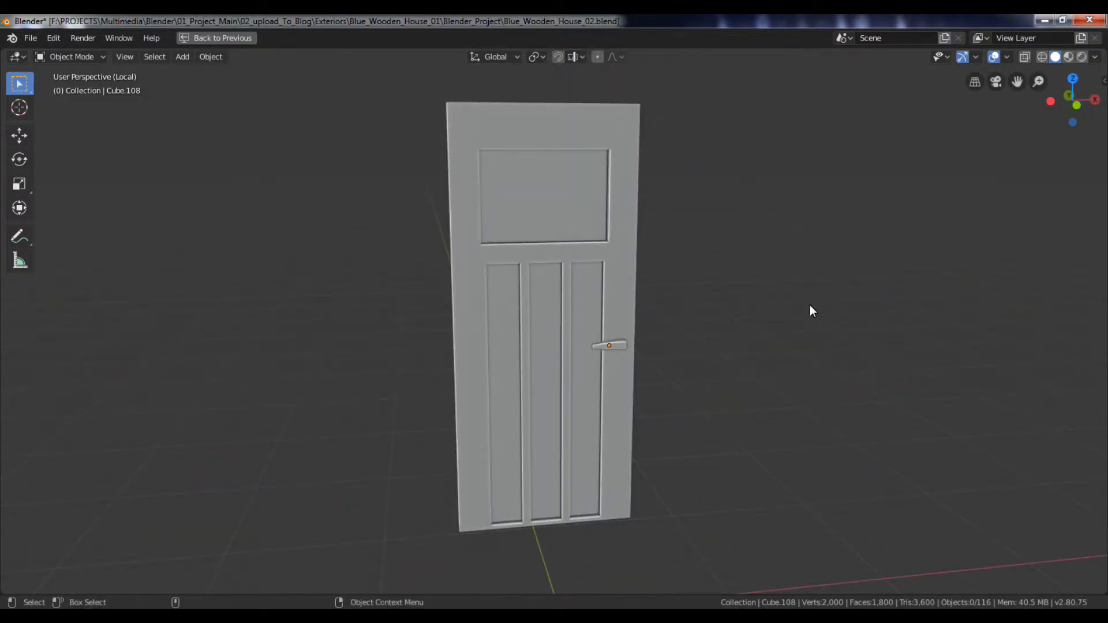
# Step: Leave local view and inspect the door and handle within the house's entrance
pyautogui.press('KP_Divide')
pyautogui.moveTo(896, 344); pyautogui.dragTo(900, 299, button='middle')
pyautogui.scroll(3, 727, 369)
pyautogui.click(735, 389)
pyautogui.scroll(-3, 759, 402)
pyautogui.moveTo(691, 329)
pyautogui.mouseDown(button='middle')
pyautogui.moveTo(742, 334)
pyautogui.moveTo(691, 327)
pyautogui.mouseUp(button='middle')
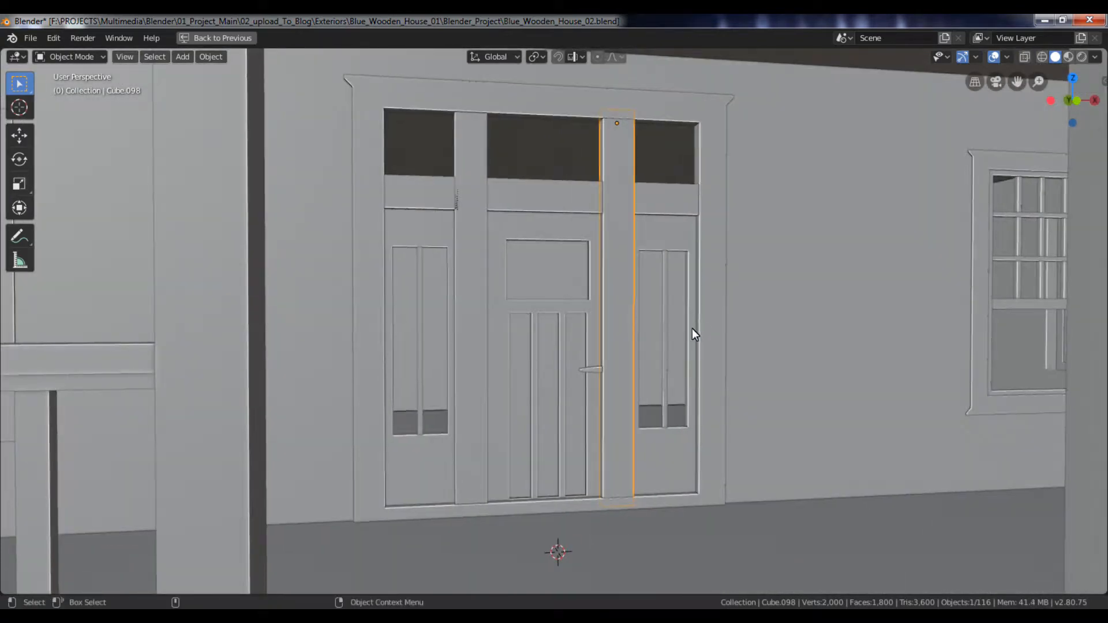
pyautogui.scroll(5, 721, 334)
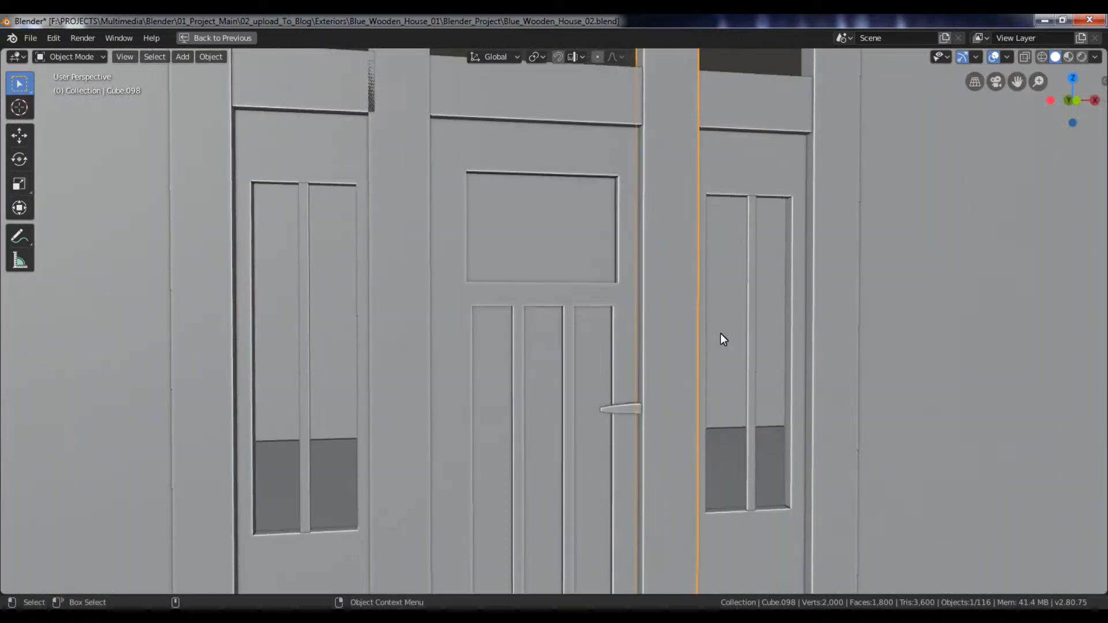
# Step: Move the door handle about -0.285 m along X, away from the doorway post
pyautogui.click(657, 447)
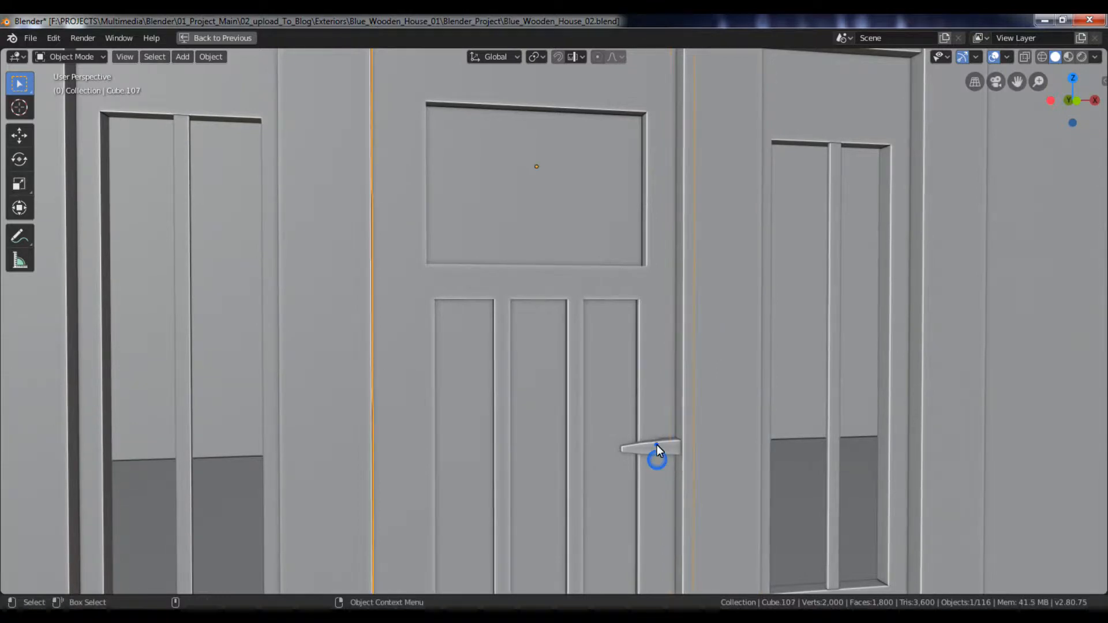
pyautogui.press('g')
pyautogui.press('x')
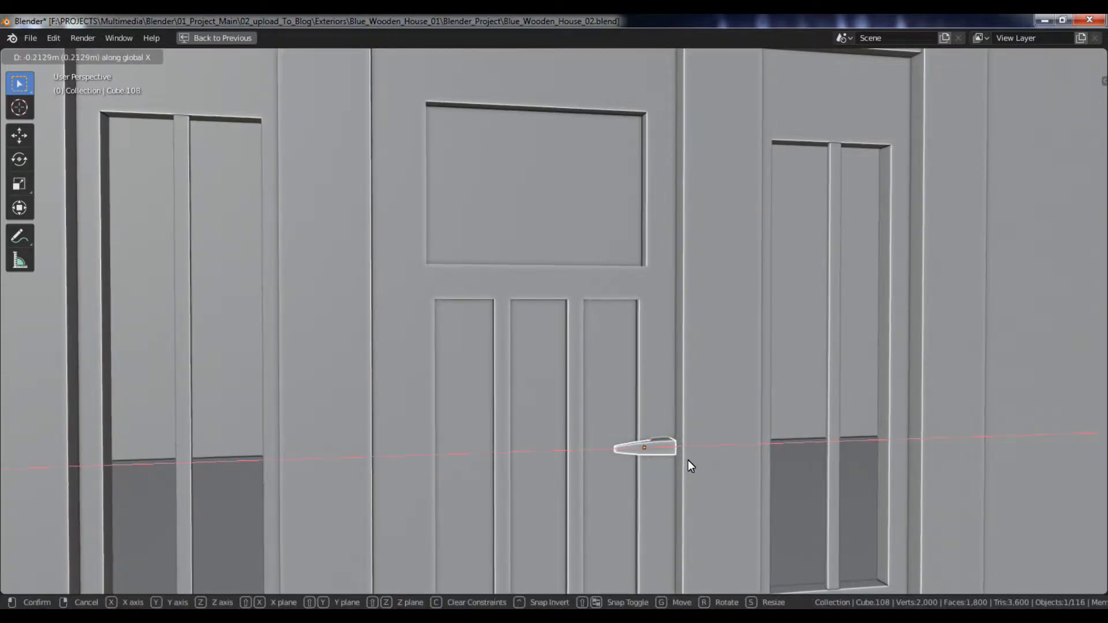
pyautogui.click(686, 460)
pyautogui.moveTo(686, 460)
pyautogui.mouseDown(button='middle')
pyautogui.moveTo(749, 453)
pyautogui.moveTo(667, 465)
pyautogui.mouseUp(button='middle')
pyautogui.keyDown('shift'); pyautogui.moveTo(615, 404); pyautogui.dragTo(717, 351, button='middle'); pyautogui.keyUp('shift')
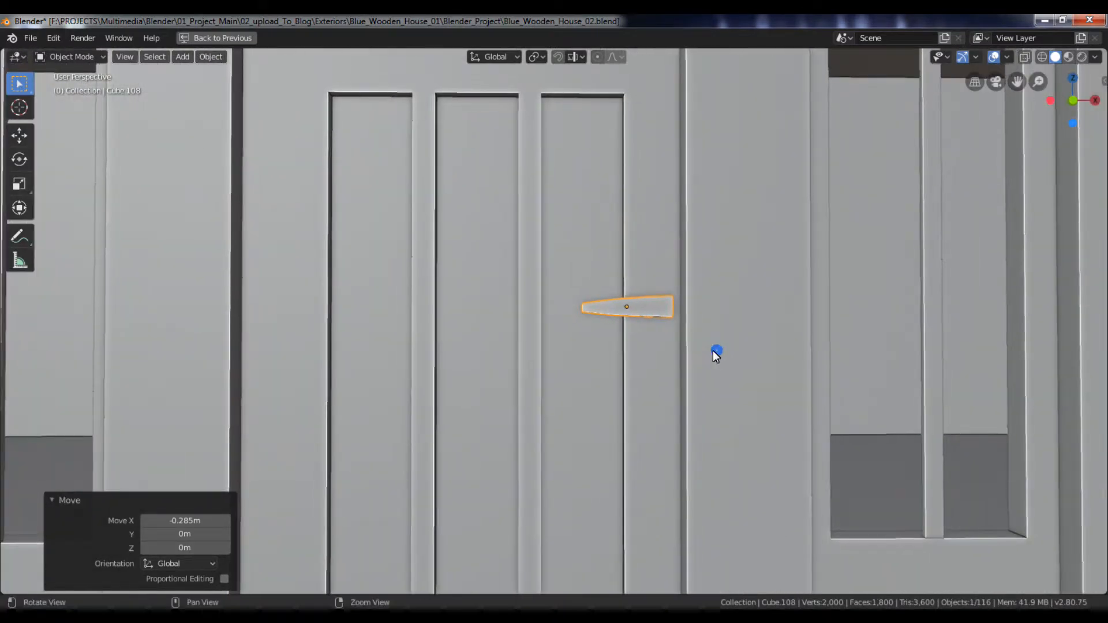
# Step: Add a cylinder mesh and move it about 3.94 m in X and 12.2 m in Z, just below the door handle
pyautogui.hotkey('shift', 'a')
pyautogui.click(658, 339)
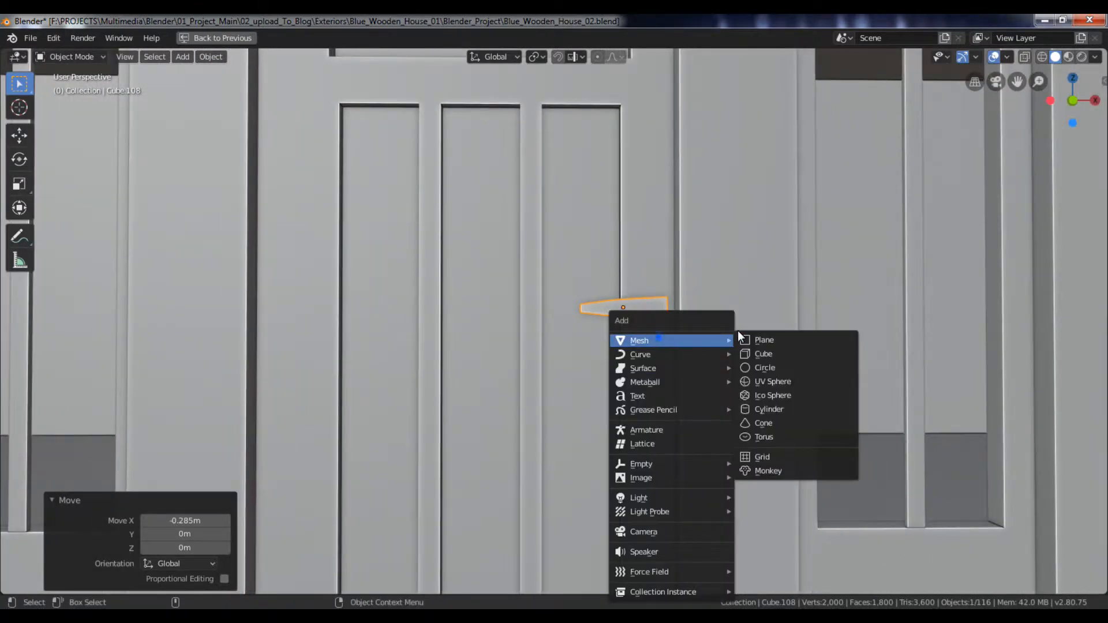
pyautogui.click(767, 406)
pyautogui.scroll(-5, 703, 390)
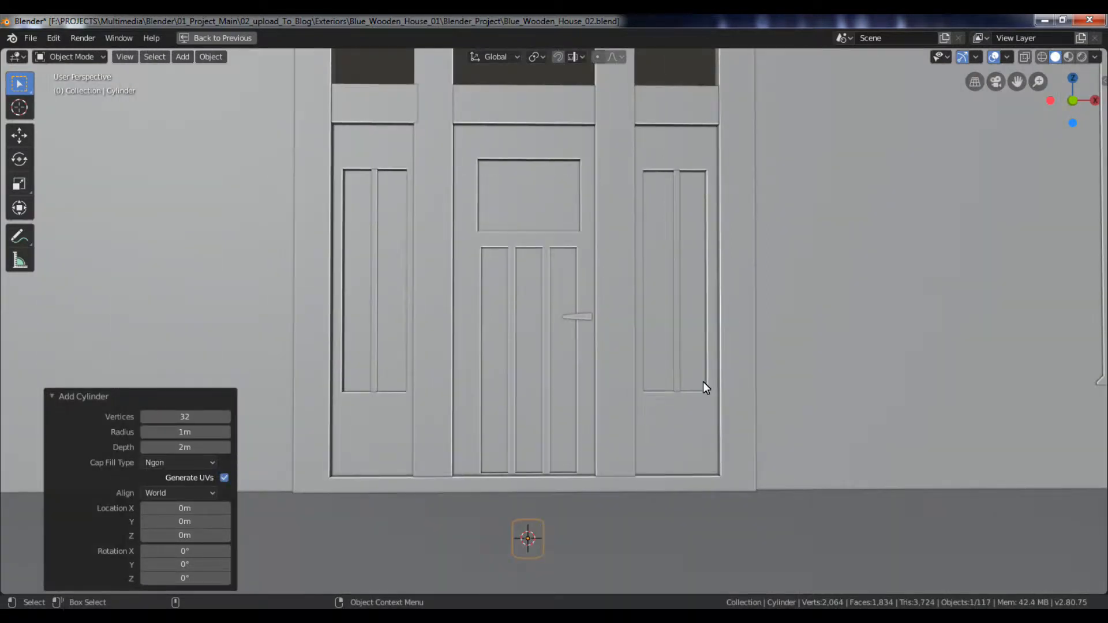
pyautogui.press('g')
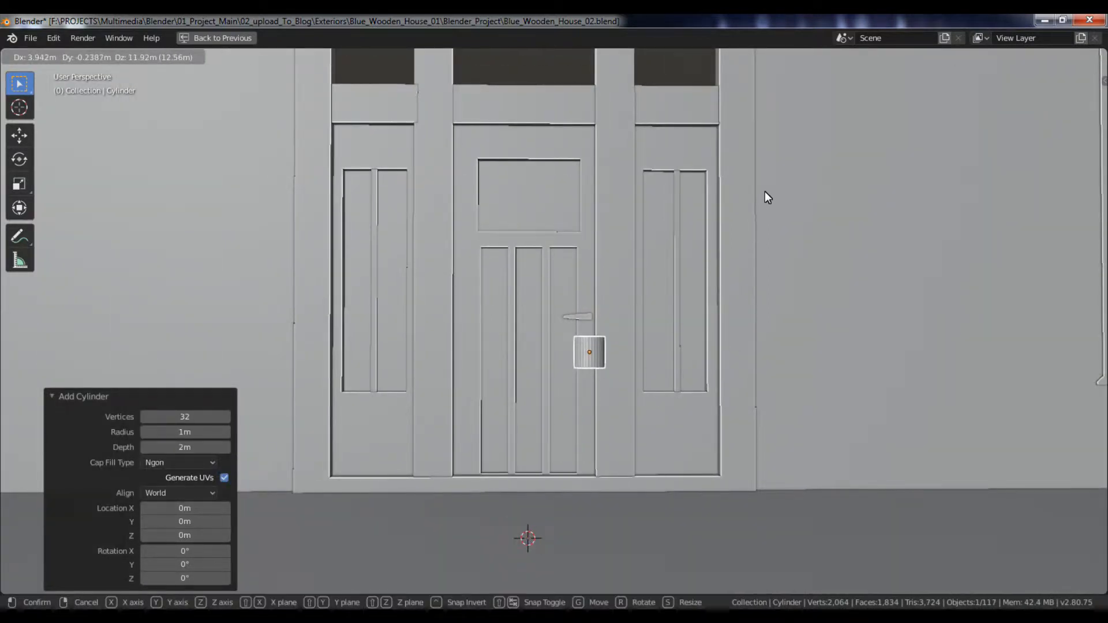
pyautogui.click(764, 192)
# Step: Rotate the cylinder 90° about X and scale it to about 0.634
pyautogui.press('r')
pyautogui.write('x')
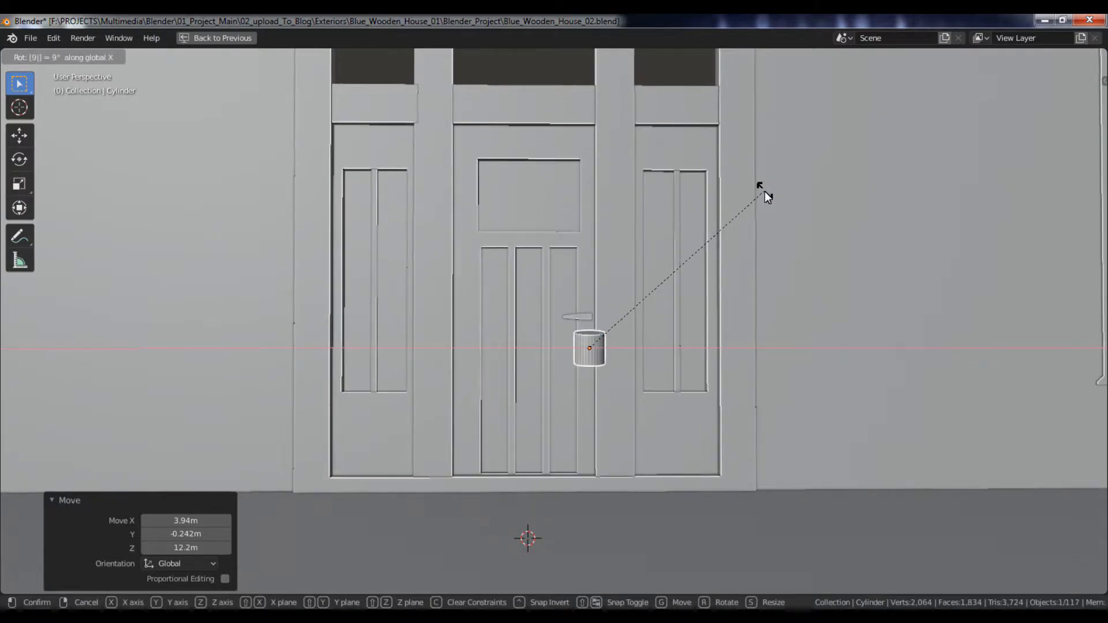
pyautogui.write('90')
pyautogui.press('Return')
pyautogui.scroll(10, 764, 191)
pyautogui.scroll(-8, 820, 242)
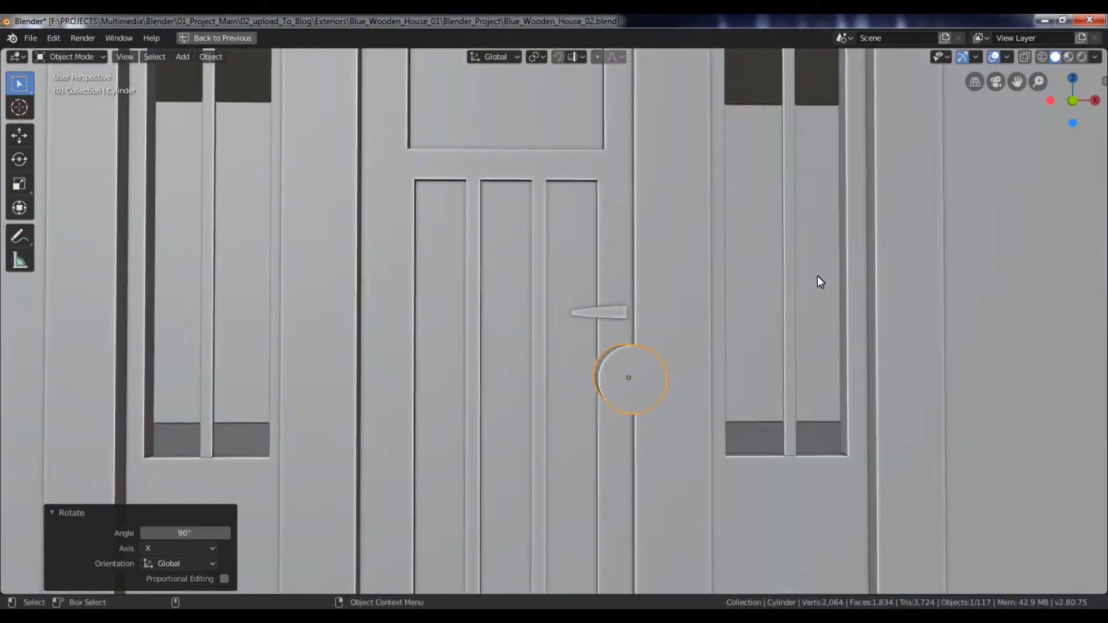
pyautogui.press('s')
pyautogui.click(722, 299)
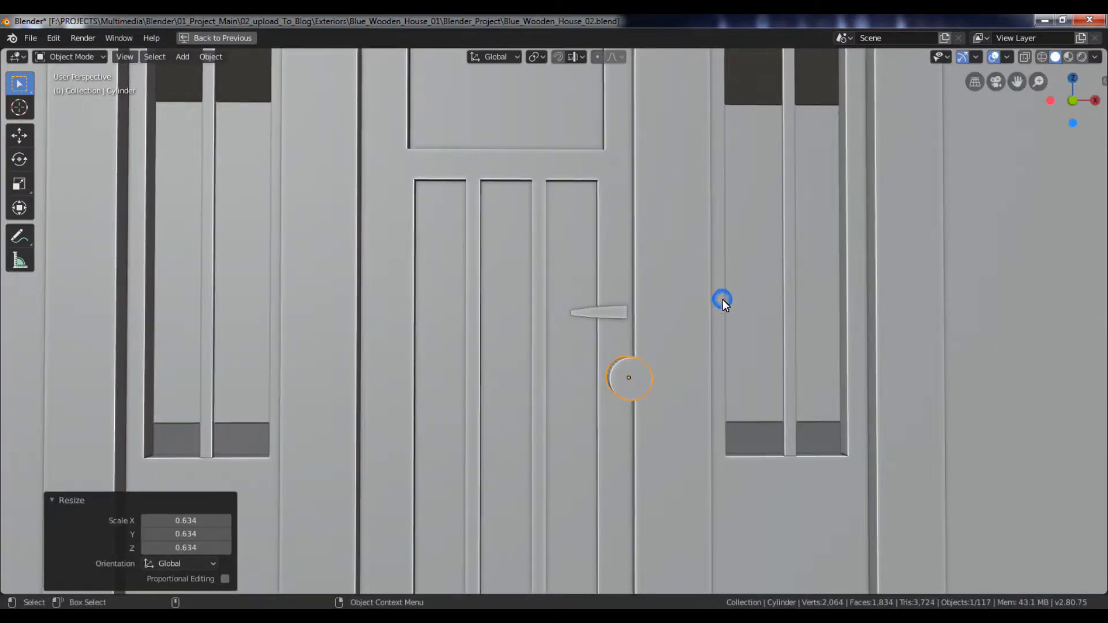
# Step: In front view, scale the cylinder to about 0.559 and move it 0.064 m in X and 1.08 m in Z, beneath the handle
pyautogui.press('KP_1')
pyautogui.scroll(3, 722, 300)
pyautogui.press('s')
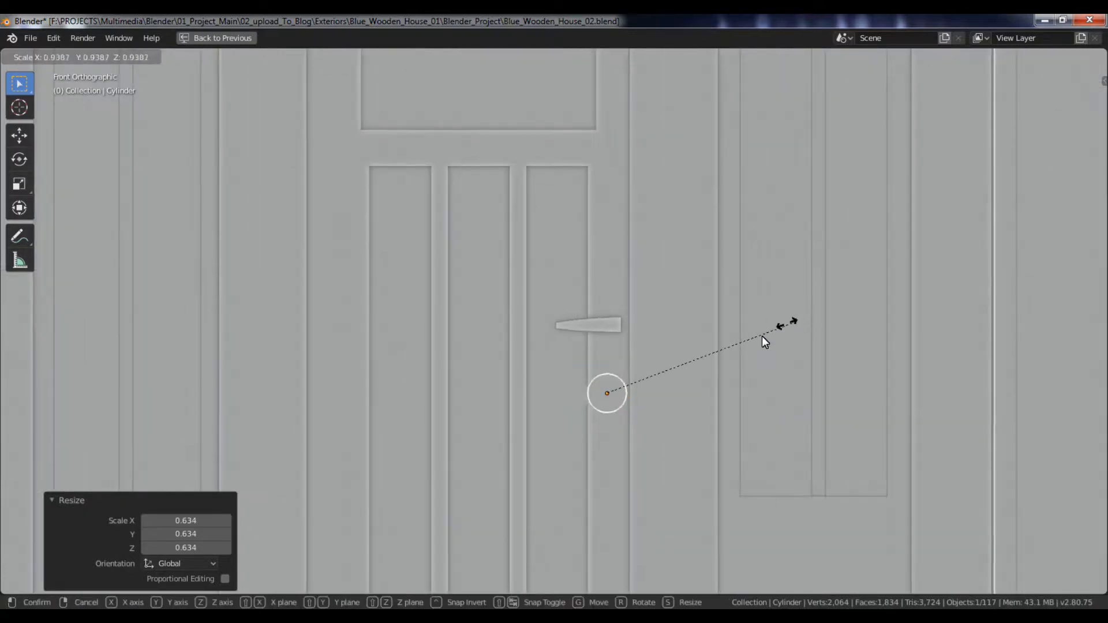
pyautogui.click(717, 349)
pyautogui.press('g')
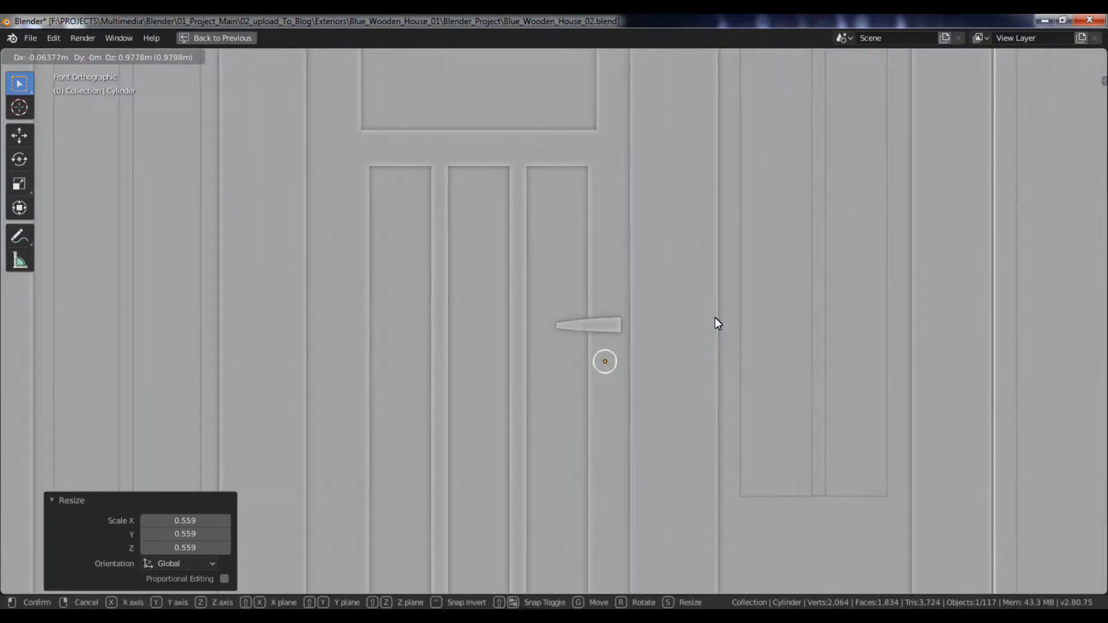
pyautogui.click(719, 315)
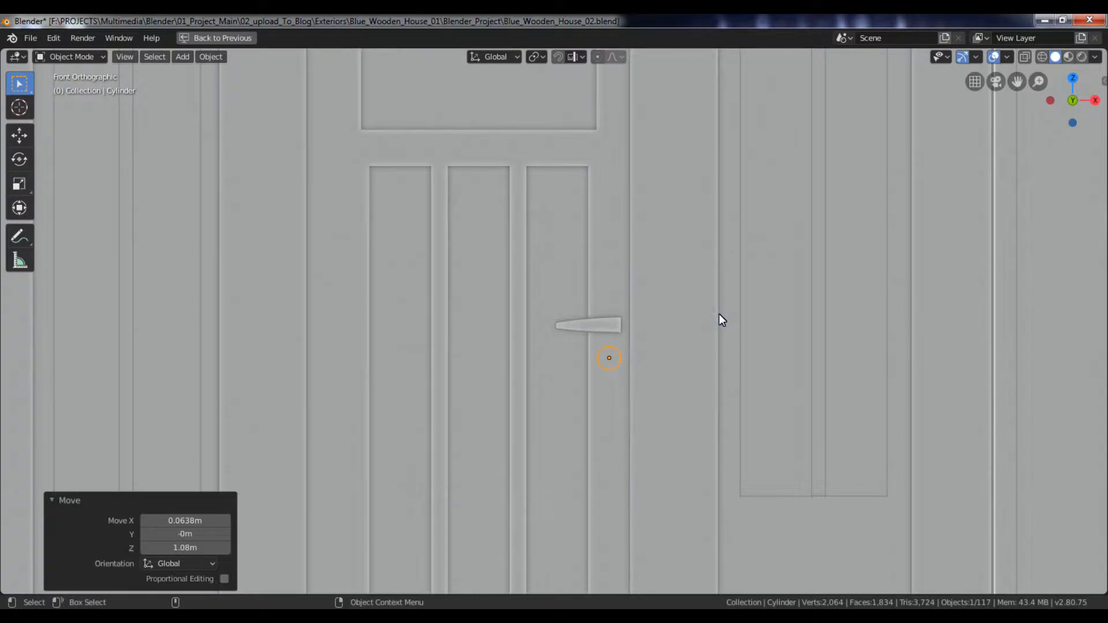
# Step: From the right view, move the cylinder 4.5 m along Y to the door and check its position beside the handle
pyautogui.press('KP_3')
pyautogui.scroll(-7, 460, 281)
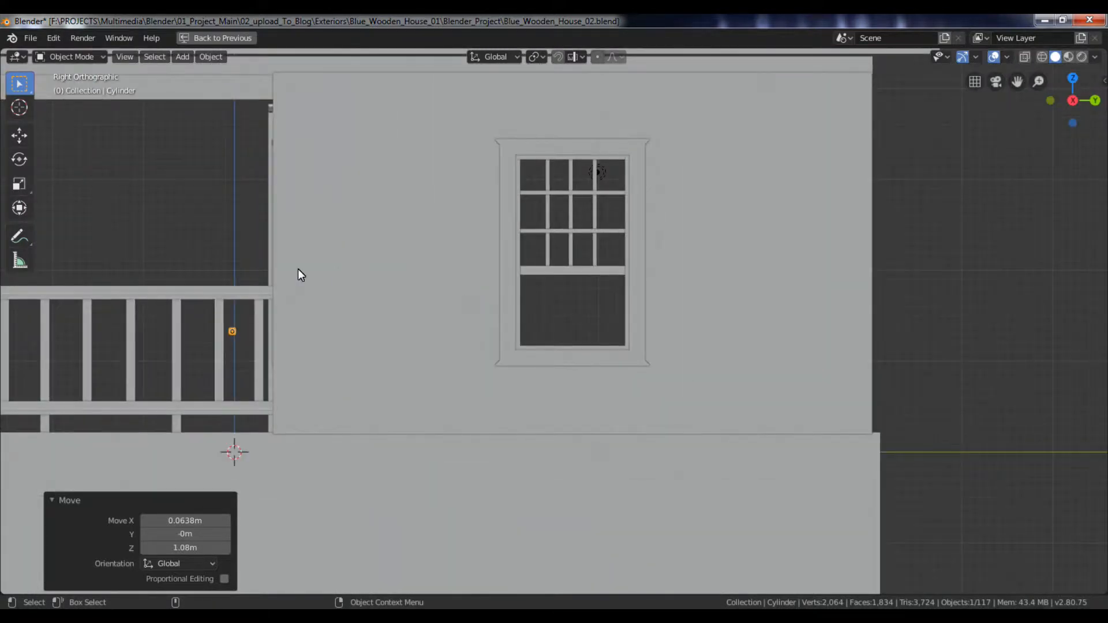
pyautogui.press('KP_Decimal')
pyautogui.scroll(-10, 298, 269)
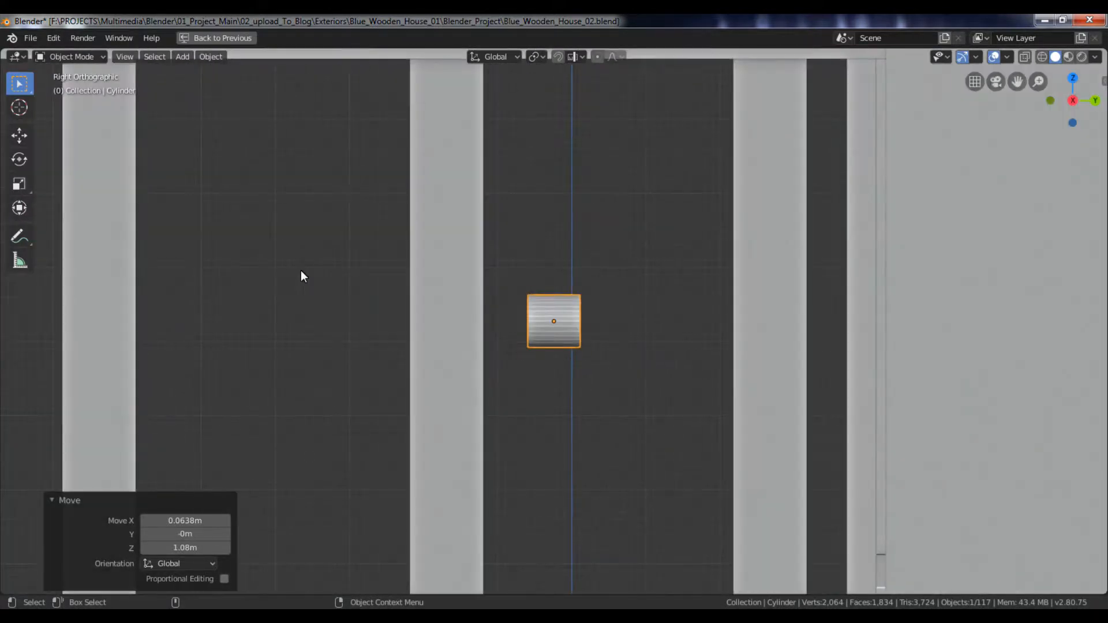
pyautogui.scroll(-2, 303, 273)
pyautogui.press('g')
pyautogui.press('y')
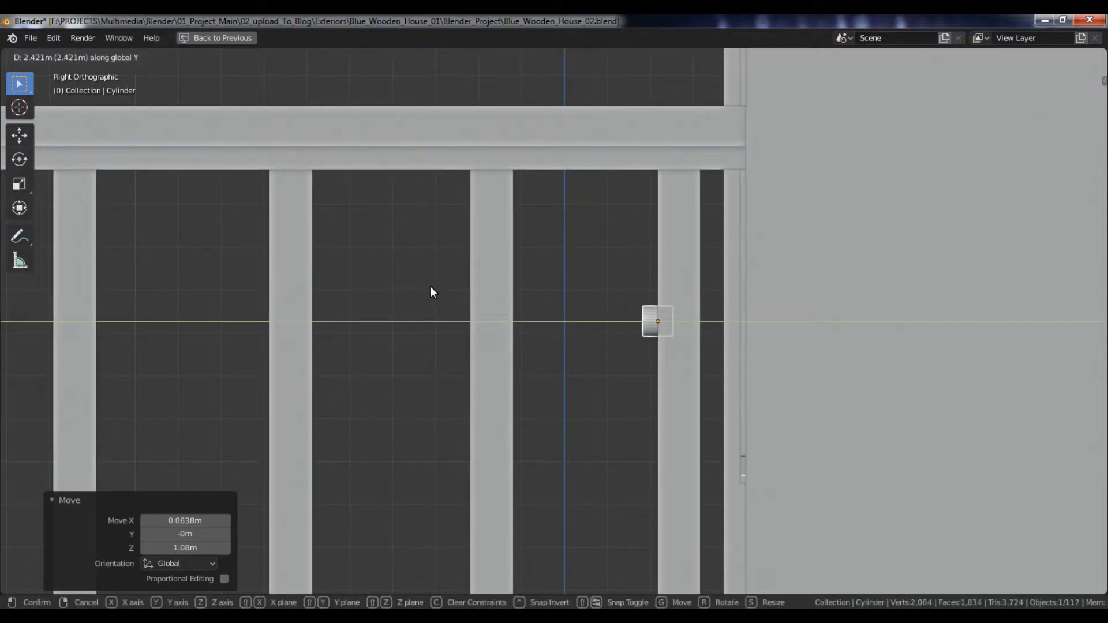
pyautogui.write('4.5')
pyautogui.press('Return')
pyautogui.moveTo(546, 298); pyautogui.dragTo(691, 296, button='middle')
pyautogui.keyDown('alt'); pyautogui.moveTo(690, 296); pyautogui.dragTo(719, 321); pyautogui.keyUp('alt')
pyautogui.keyDown('alt'); pyautogui.moveTo(549, 264); pyautogui.dragTo(573, 343, button='right'); pyautogui.keyUp('alt')
pyautogui.keyDown('alt'); pyautogui.moveTo(483, 341); pyautogui.dragTo(544, 360); pyautogui.keyUp('alt')
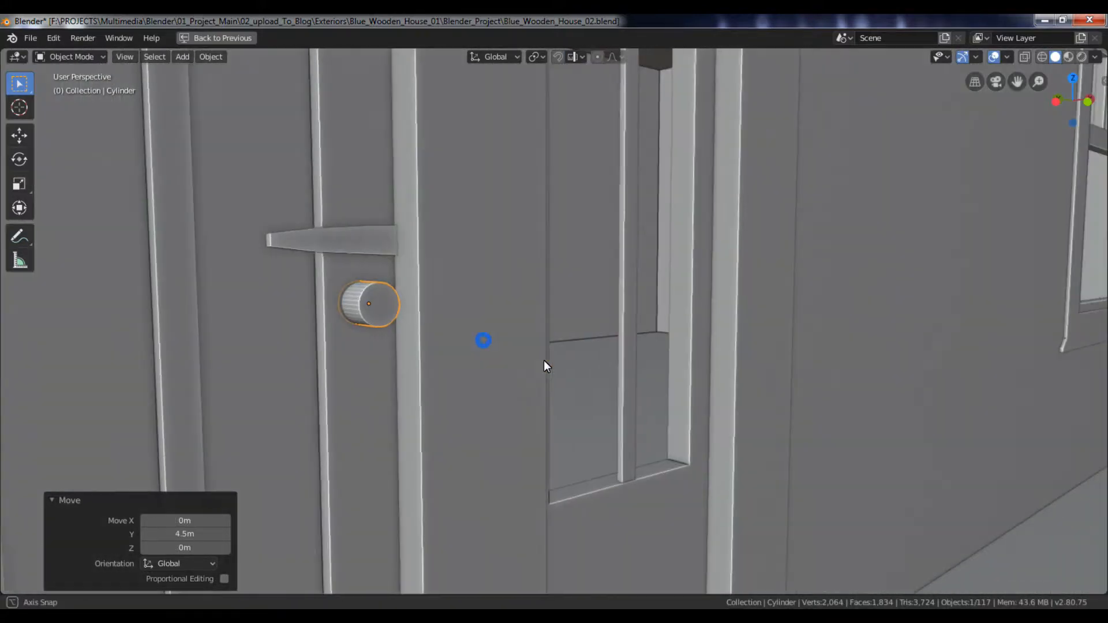
# Step: Isolate the door, handle and cylinder in local view, and select only the cylinder
pyautogui.keyDown('shift'); pyautogui.click(321, 247); pyautogui.keyUp('shift')
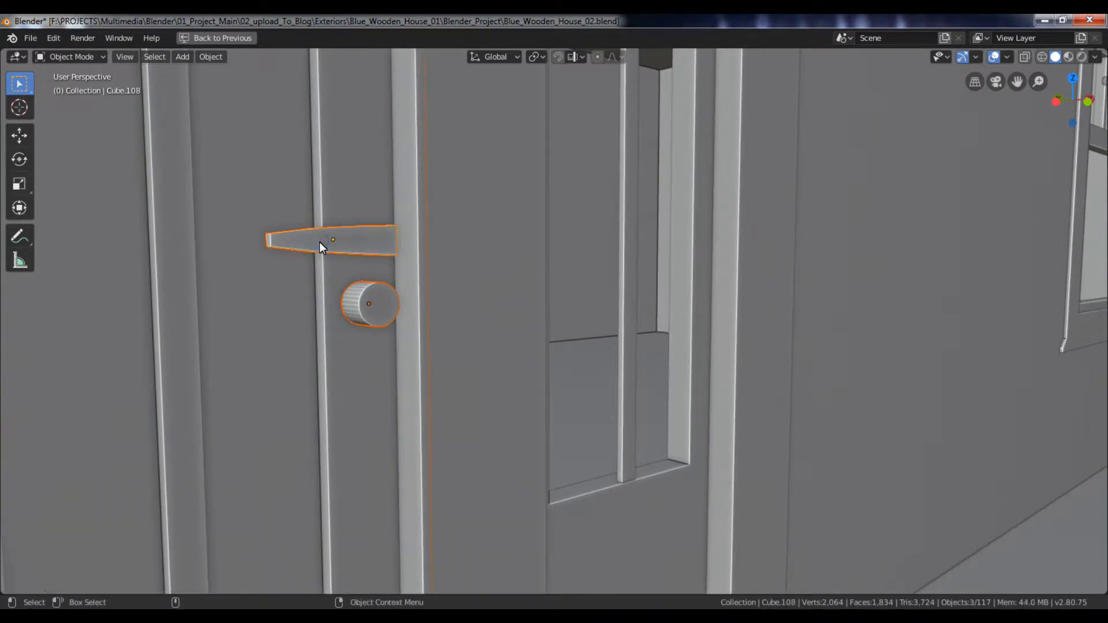
pyautogui.press('KP_Divide')
pyautogui.click(660, 266)
pyautogui.keyDown('alt'); pyautogui.moveTo(660, 266); pyautogui.dragTo(784, 449, button='right'); pyautogui.keyUp('alt')
pyautogui.keyDown('alt'); pyautogui.moveTo(791, 449); pyautogui.dragTo(774, 451); pyautogui.keyUp('alt')
pyautogui.click(886, 488)
pyautogui.keyDown('alt'); pyautogui.moveTo(742, 408); pyautogui.dragTo(559, 289, button='middle'); pyautogui.keyUp('alt')
pyautogui.keyDown('alt'); pyautogui.moveTo(692, 362); pyautogui.dragTo(537, 324); pyautogui.keyUp('alt')
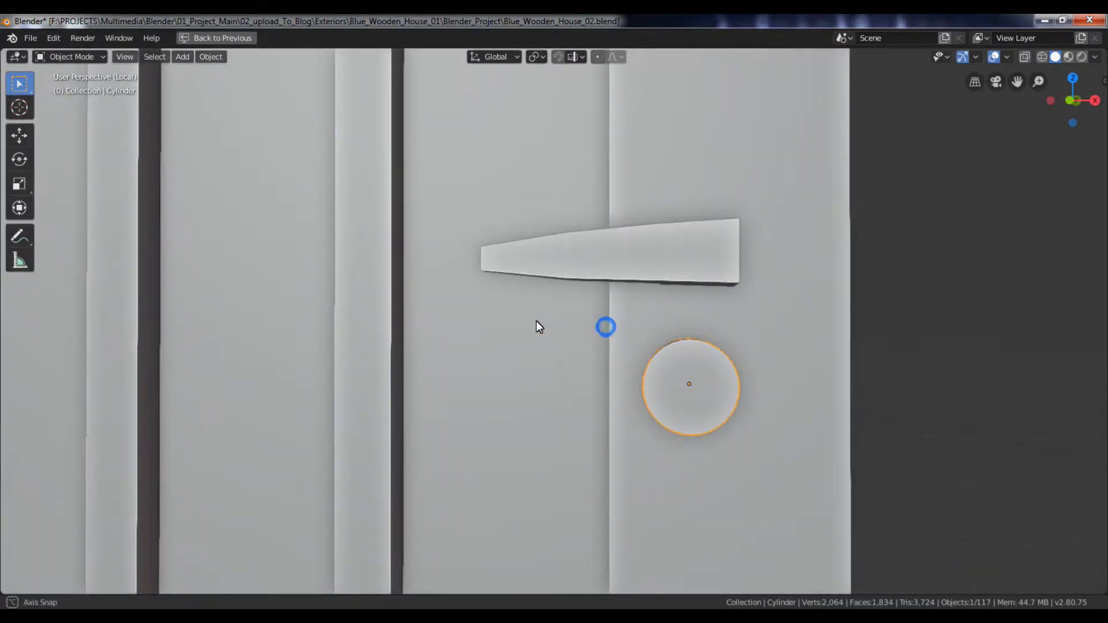
pyautogui.press('Tab')
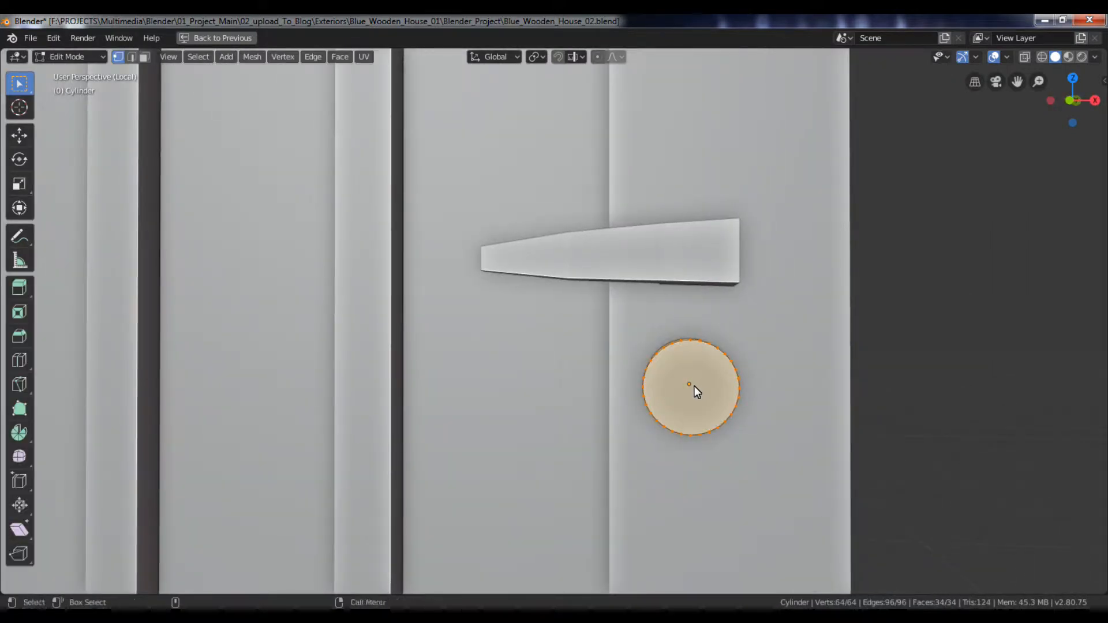
pyautogui.scroll(1, 696, 386)
pyautogui.scroll(2, 696, 386)
pyautogui.keyDown('shift'); pyautogui.moveTo(783, 401); pyautogui.dragTo(627, 361, button='middle'); pyautogui.keyUp('shift')
pyautogui.press('Tab')
# Step: Push the cylinder about 0.55 m along Y into the door so only a thin disc protrudes, and deselect it
pyautogui.moveTo(744, 381); pyautogui.dragTo(717, 379, button='middle')
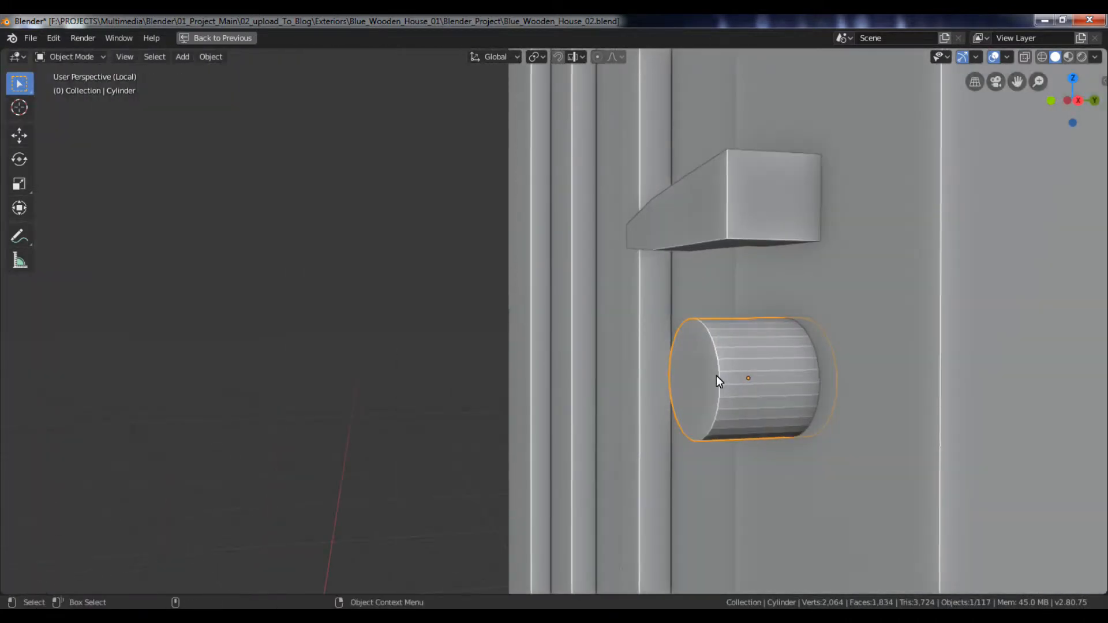
pyautogui.press('g')
pyautogui.press('y')
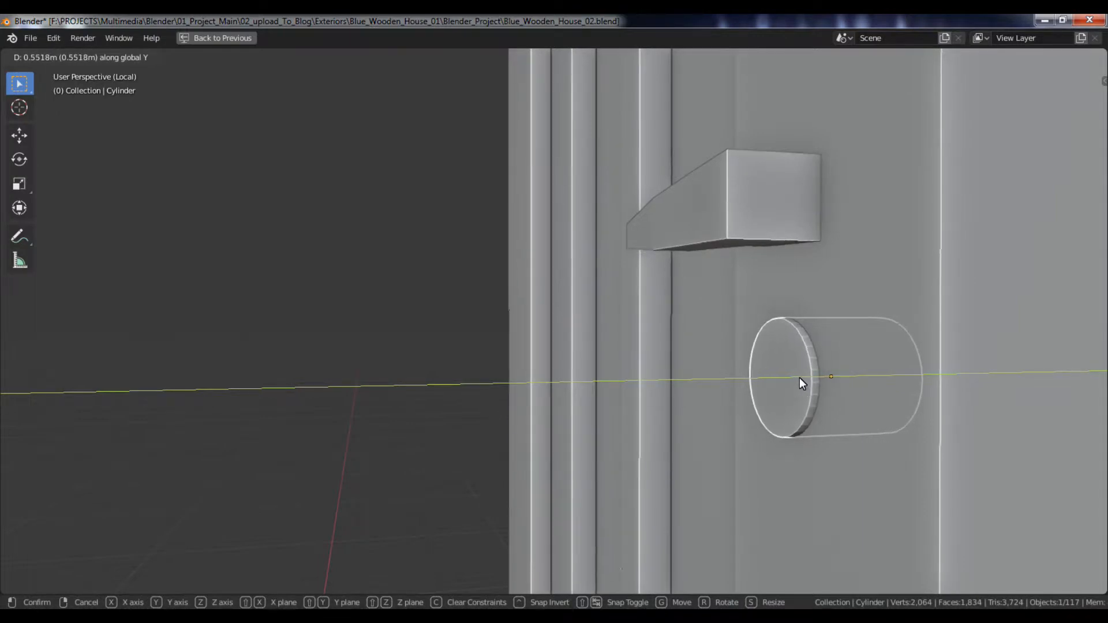
pyautogui.click(799, 378)
pyautogui.moveTo(712, 359); pyautogui.dragTo(846, 376, button='middle')
pyautogui.scroll(-1, 770, 349)
pyautogui.moveTo(742, 321); pyautogui.dragTo(808, 306, button='middle')
pyautogui.click(788, 372)
pyautogui.scroll(-2, 681, 309)
pyautogui.moveTo(677, 307); pyautogui.dragTo(670, 309, button='middle')
# Step: Add a cube mesh and move it up over the lock cylinder below the door handle
pyautogui.hotkey('shift', 'a')
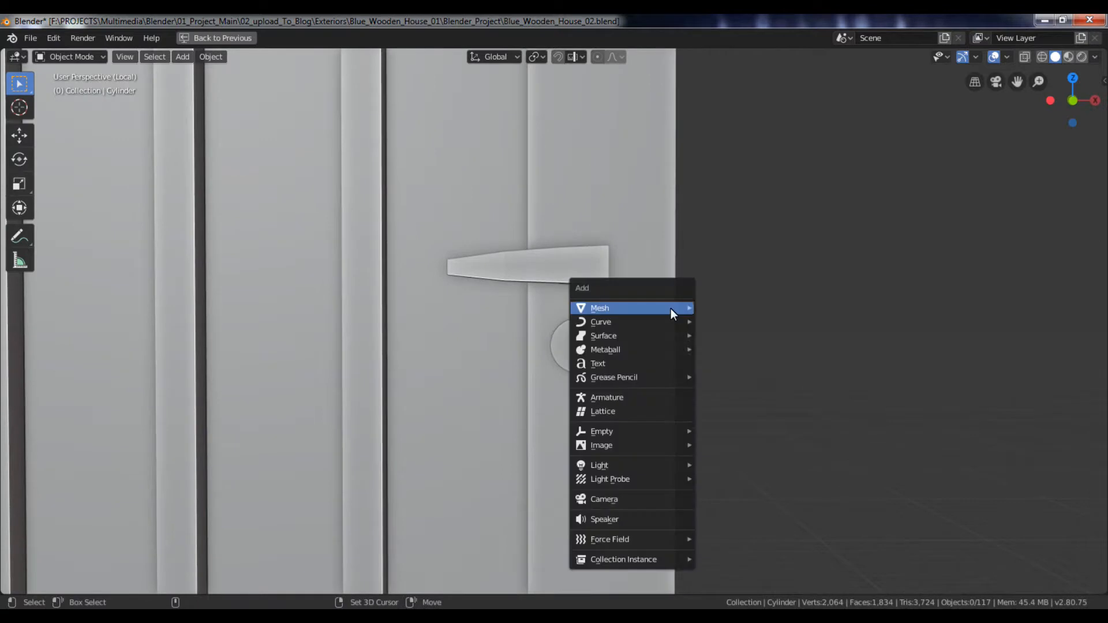
pyautogui.moveTo(671, 309)
pyautogui.click(767, 320)
pyautogui.scroll(-2, 692, 335)
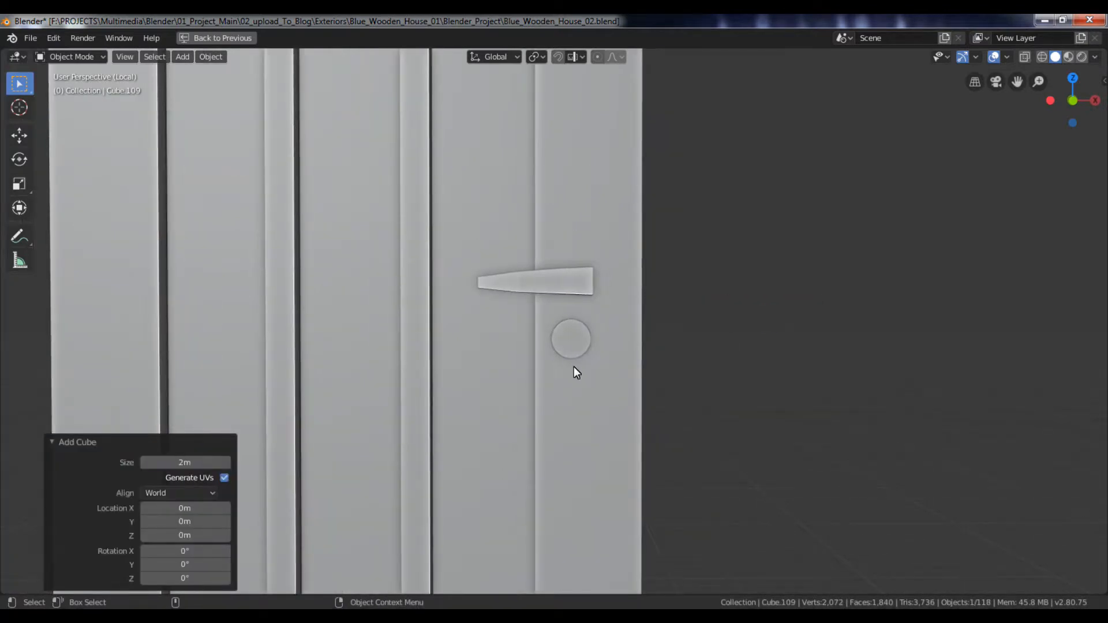
pyautogui.press('g')
pyautogui.click(653, 341)
pyautogui.scroll(-5, 606, 381)
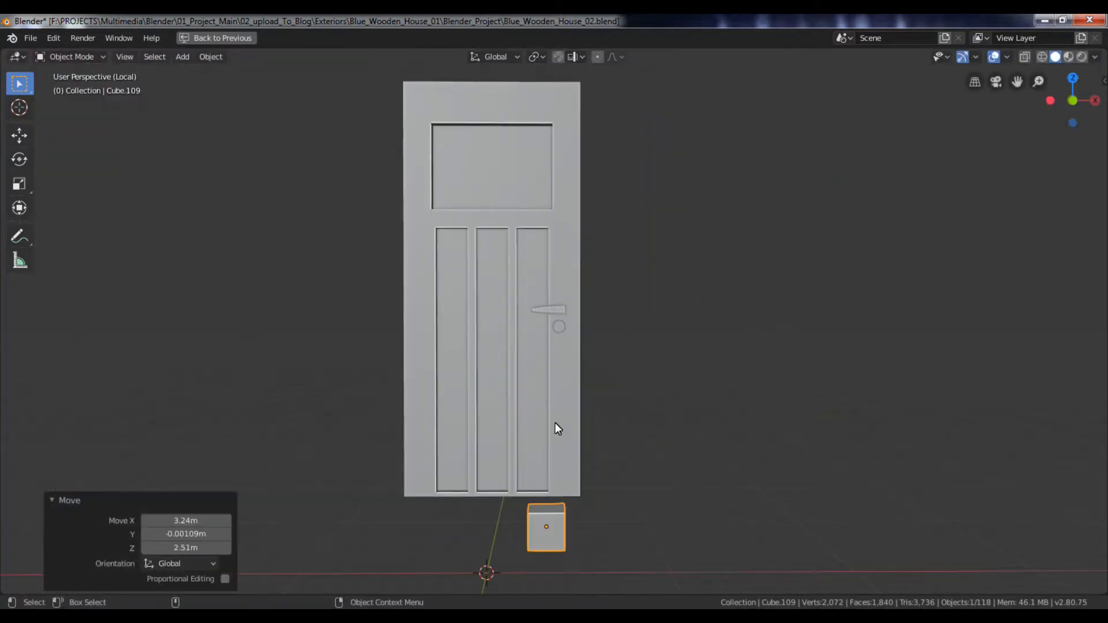
pyautogui.press('g')
pyautogui.click(571, 217)
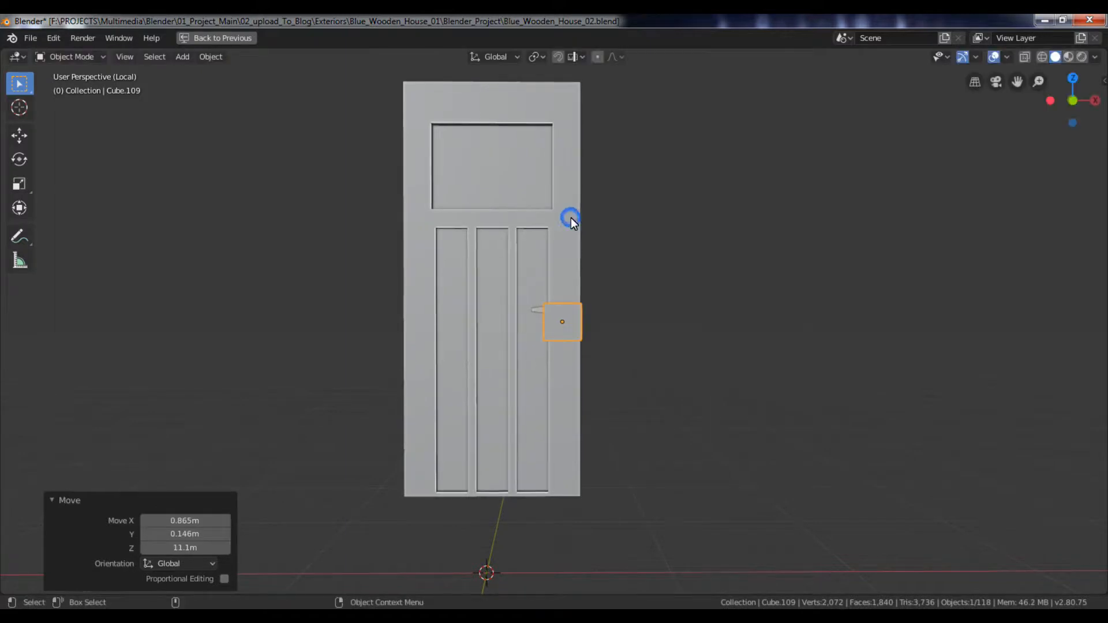
# Step: In front view, shrink the cube, position it over the lock cylinder and scale it further by 0.633 to fit inside the circle
pyautogui.press('KP_1')
pyautogui.scroll(5, 570, 217)
pyautogui.press('s')
pyautogui.click(660, 271)
pyautogui.press('g')
pyautogui.click(658, 291)
pyautogui.press('s')
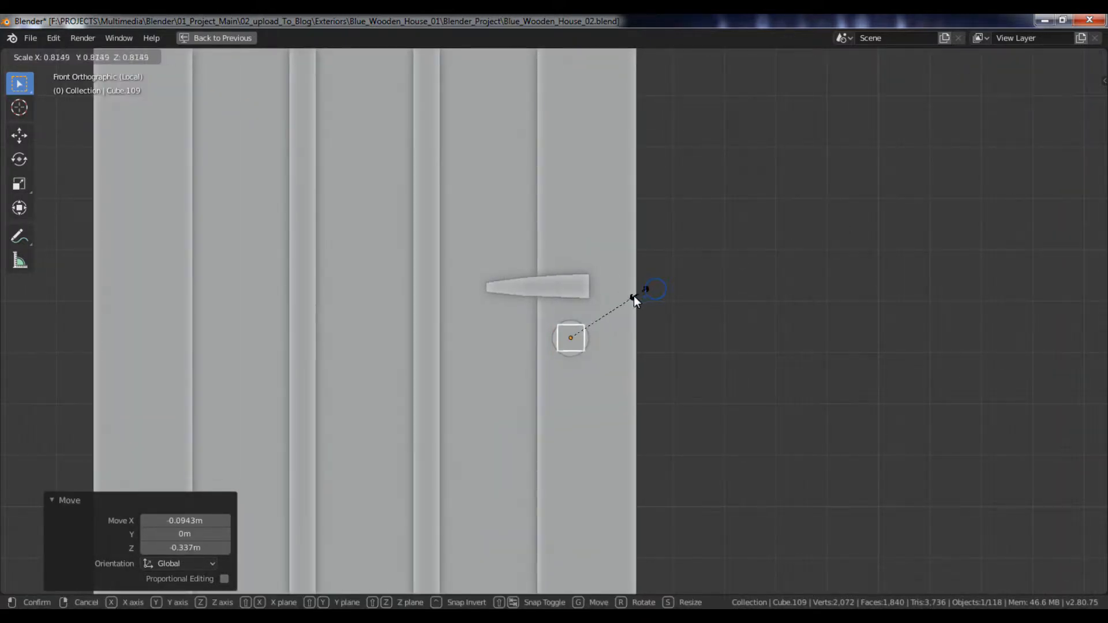
pyautogui.click(622, 300)
pyautogui.press('KP_Decimal')
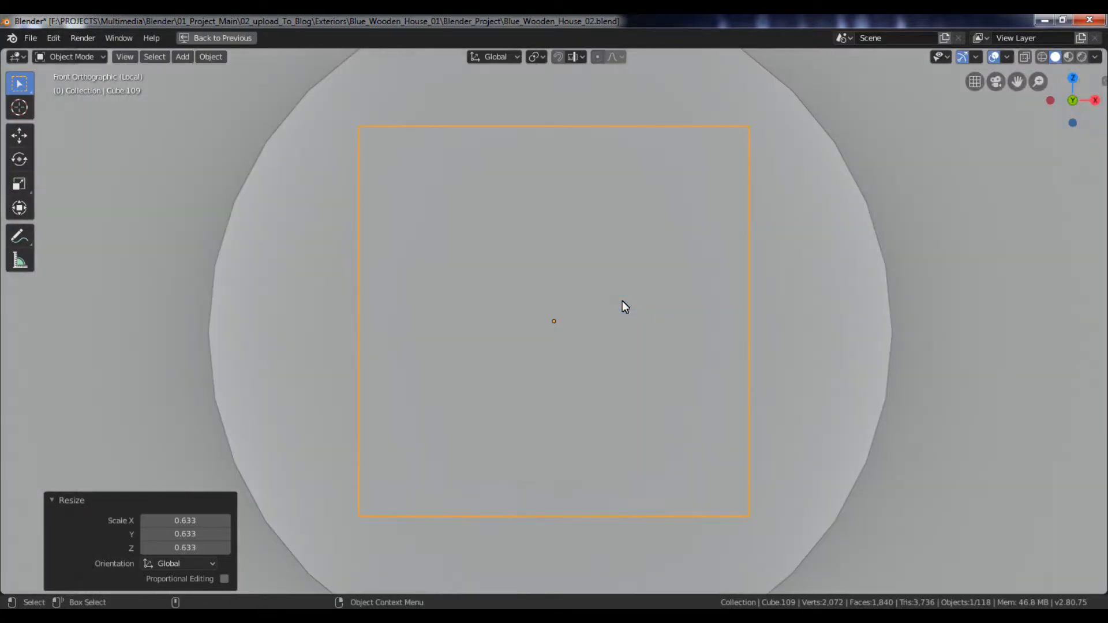
# Step: In Edit Mode with X-ray on, scale the whole cube to about 0.376 along X to form a narrow keyhole block
pyautogui.press('Tab')
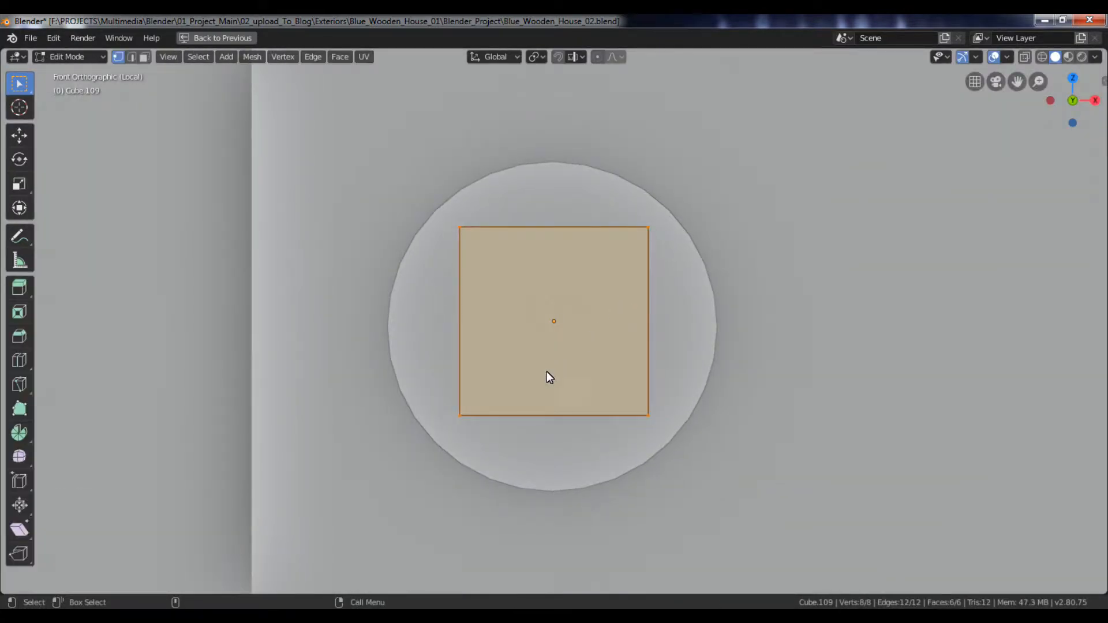
pyautogui.hotkey('alt', 'z')
pyautogui.moveTo(427, 187); pyautogui.dragTo(602, 430)
pyautogui.press('a')
pyautogui.press('s')
pyautogui.press('x')
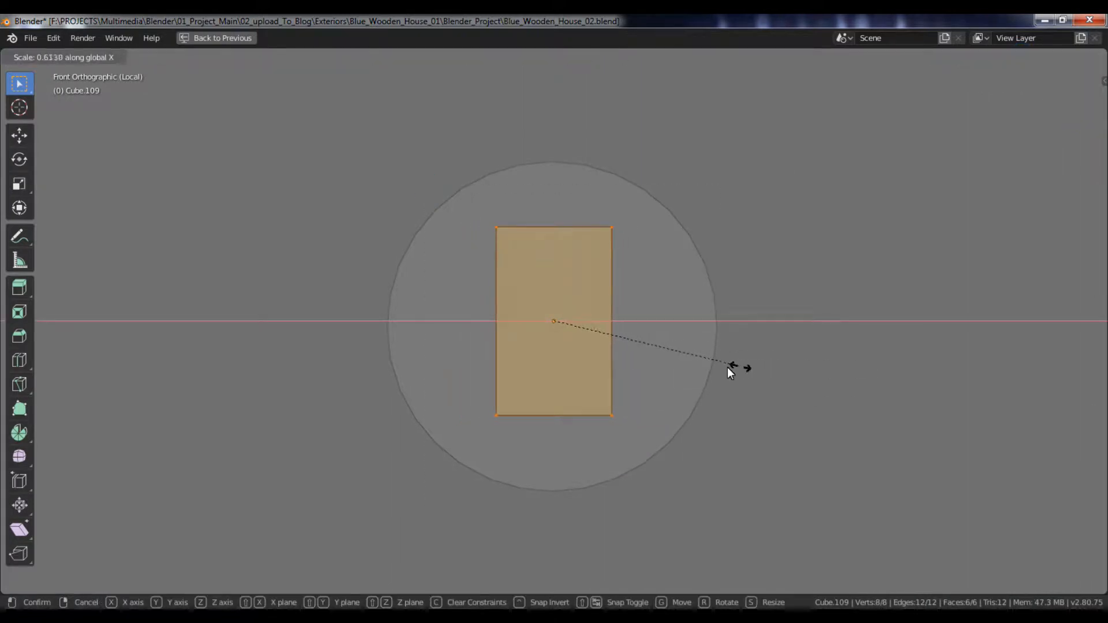
pyautogui.click(673, 367)
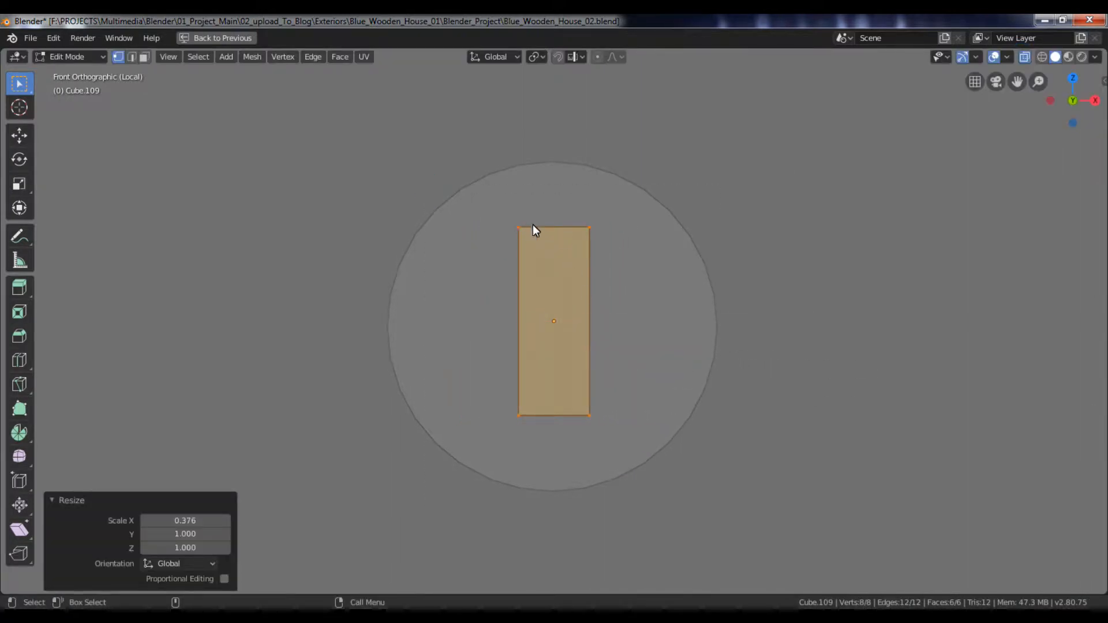
# Step: Move the narrow block slightly in Object Mode to centre it on the lock cylinder, and return to Edit Mode
pyautogui.press('Tab')
pyautogui.press('g')
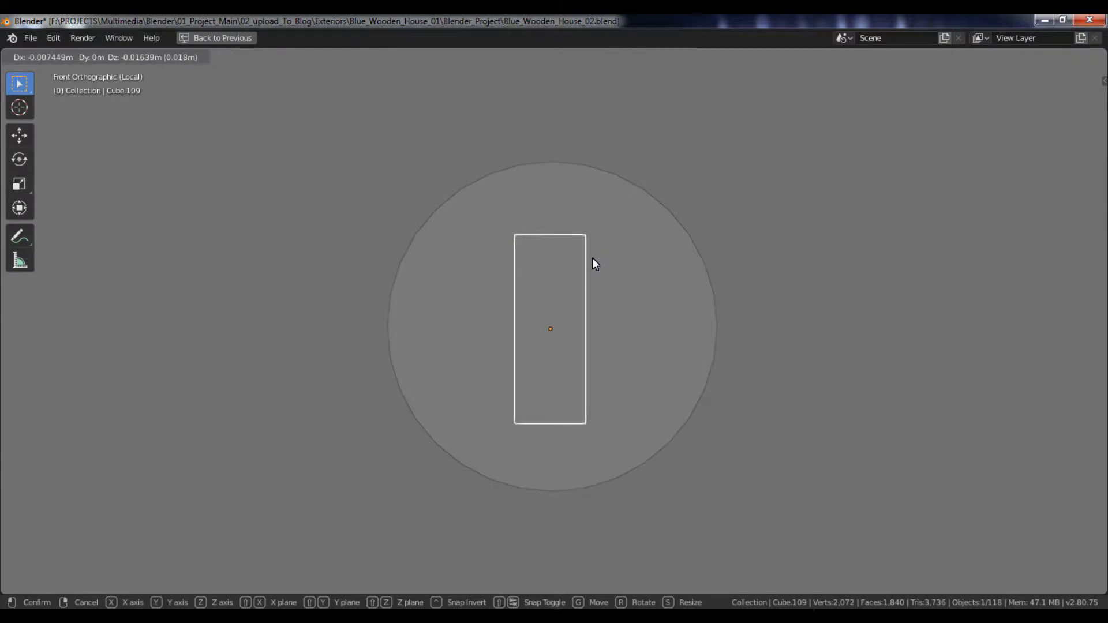
pyautogui.click(588, 256)
pyautogui.press('Tab')
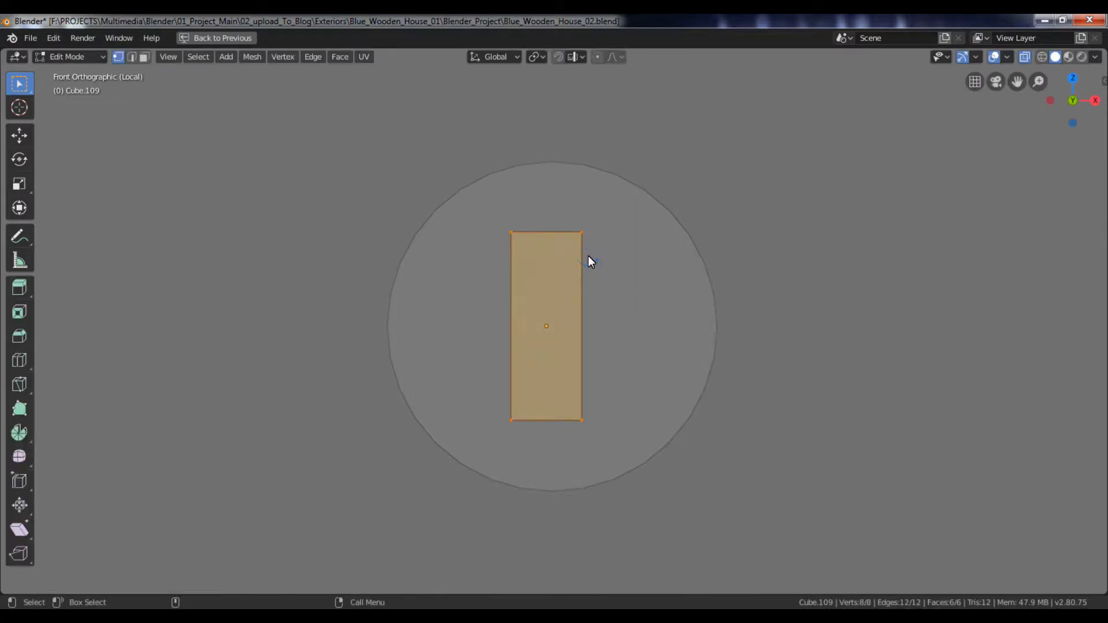
# Step: Nudge the narrow keyhole block about 0.009 m along X and 0.003 m along Z to centre it within the lock circle
pyautogui.press('Tab')
pyautogui.press('g')
pyautogui.click(592, 254)
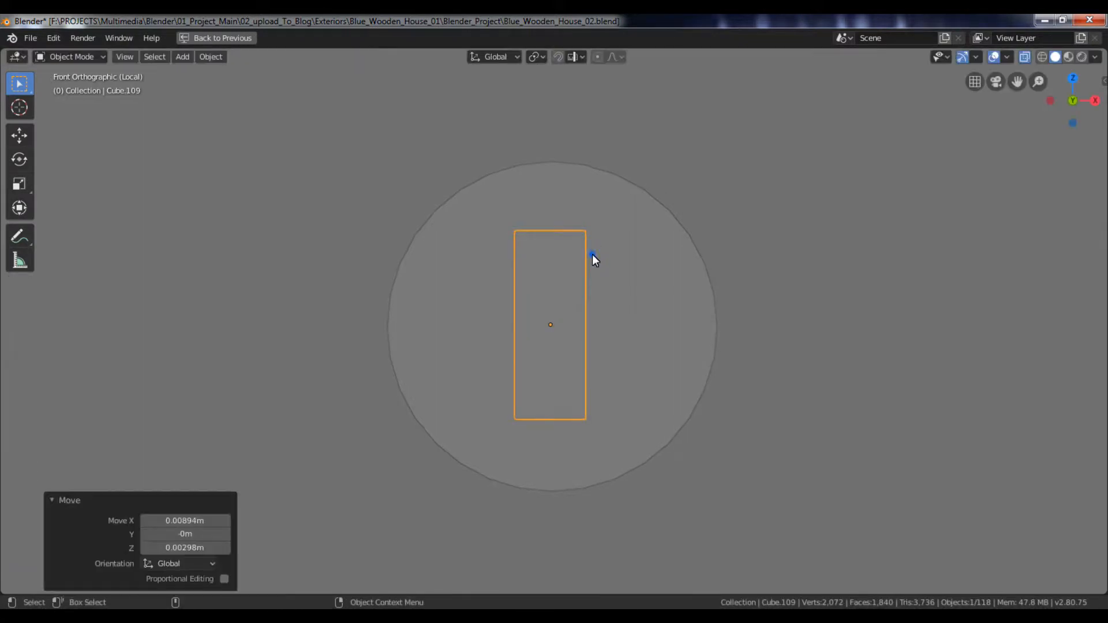
pyautogui.press('Tab')
pyautogui.keyDown('alt'); pyautogui.moveTo(687, 283); pyautogui.dragTo(692, 324); pyautogui.keyUp('alt')
pyautogui.keyDown('alt'); pyautogui.moveTo(700, 327); pyautogui.dragTo(600, 250, button='right'); pyautogui.keyUp('alt')
pyautogui.press('Tab')
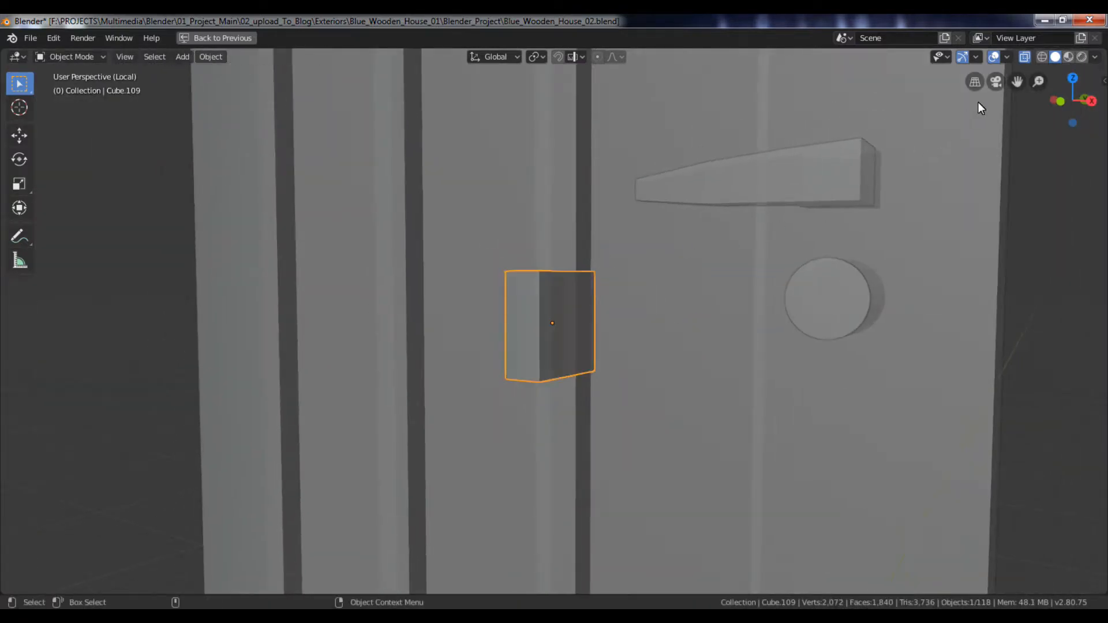
# Step: Turn off X-ray and move the keyhole block 4.51 m along Y into the lock cylinder
pyautogui.click(917, 289)
pyautogui.keyDown('alt'); pyautogui.moveTo(916, 289); pyautogui.dragTo(877, 290); pyautogui.keyUp('alt')
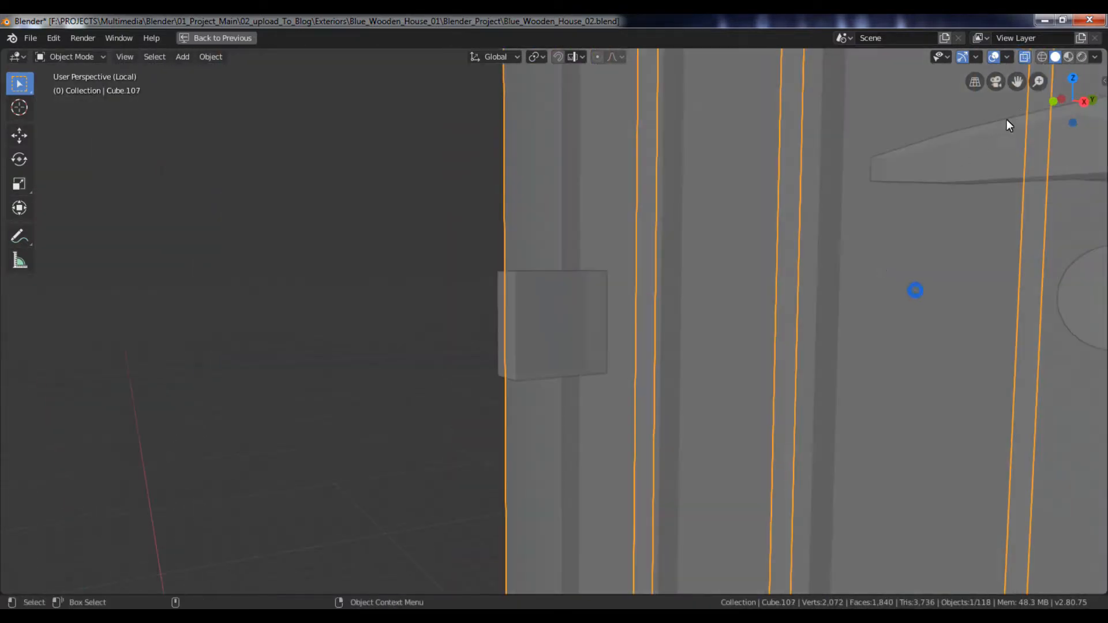
pyautogui.click(1027, 56)
pyautogui.keyDown('ctrl'); pyautogui.keyDown('alt'); pyautogui.moveTo(1005, 200); pyautogui.dragTo(480, 358); pyautogui.keyUp('alt'); pyautogui.keyUp('ctrl')
pyautogui.click(547, 326)
pyautogui.press('g')
pyautogui.press('y')
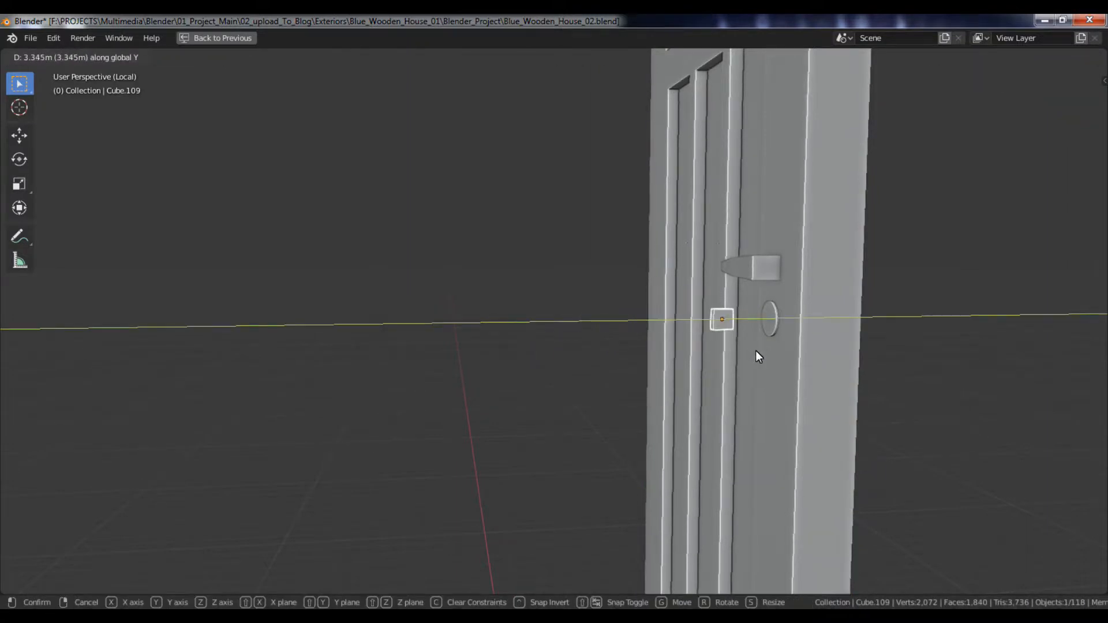
pyautogui.click(795, 349)
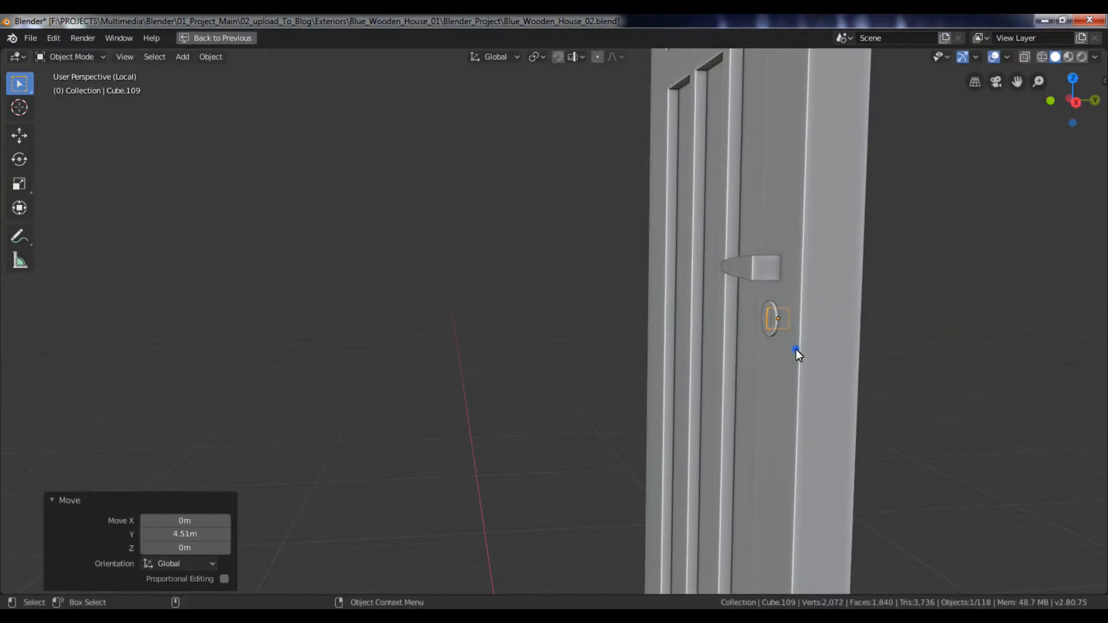
# Step: Inset the front face of the keyhole block by about 0.061 m in face select mode
pyautogui.press('KP_Decimal')
pyautogui.moveTo(795, 349); pyautogui.dragTo(628, 309, button='middle')
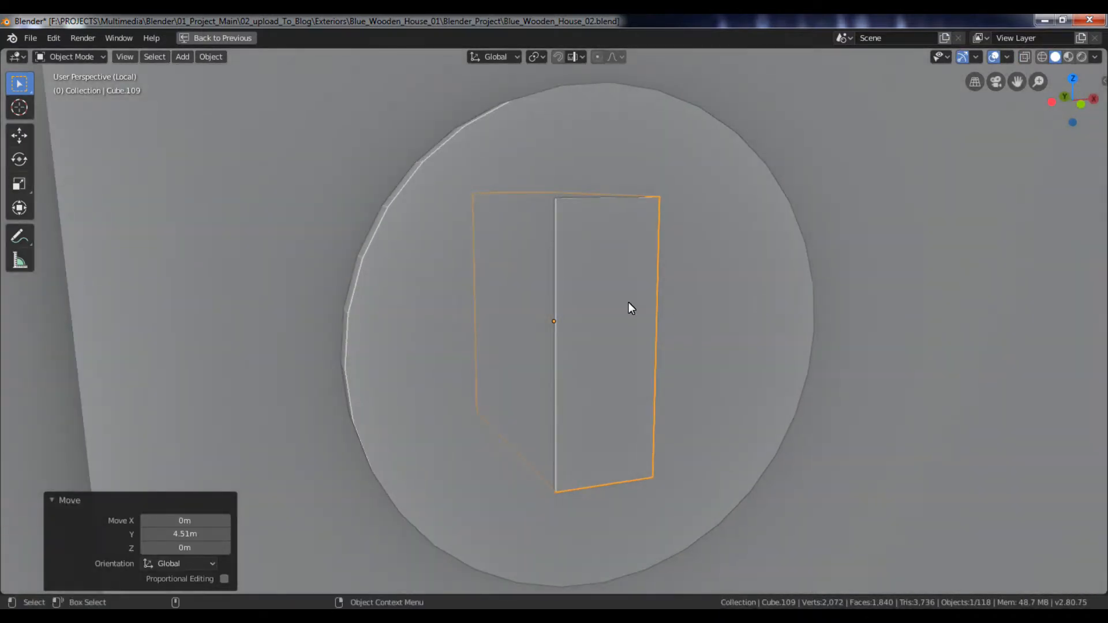
pyautogui.press('Tab')
pyautogui.press('3')
pyautogui.click(609, 304)
pyautogui.moveTo(668, 354); pyautogui.dragTo(702, 341, button='middle')
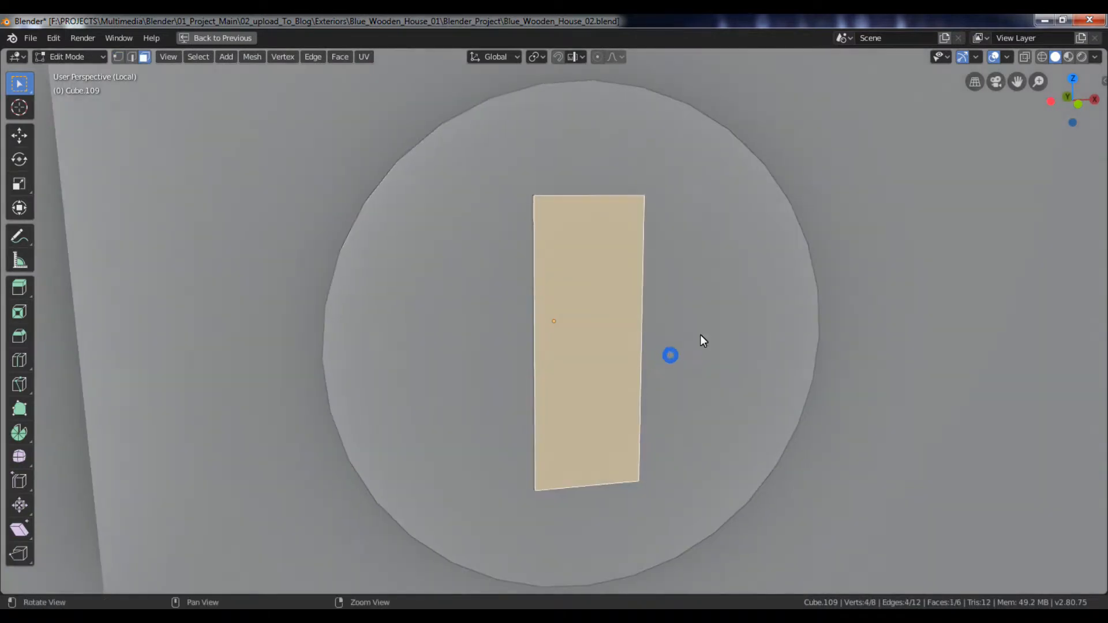
pyautogui.rightClick(560, 298)
pyautogui.click(558, 299)
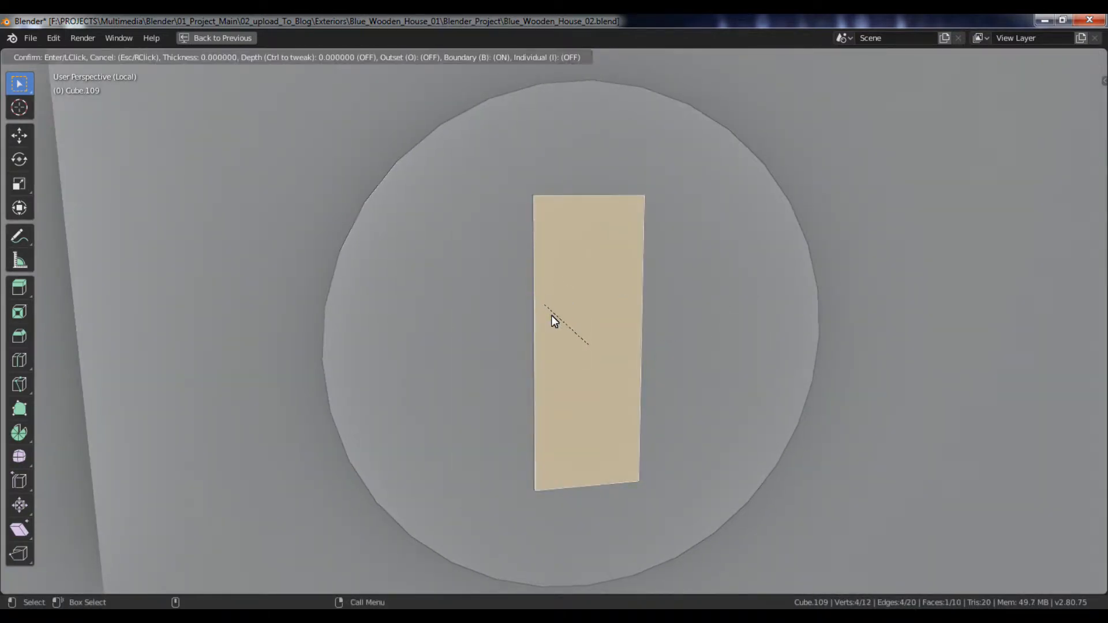
pyautogui.click(552, 317)
# Step: Extrude the inset face inward to recess the front of the keyhole block, and return to Object Mode
pyautogui.moveTo(671, 373)
pyautogui.mouseDown(button='middle')
pyautogui.moveTo(705, 376)
pyautogui.moveTo(693, 375)
pyautogui.mouseUp(button='middle')
pyautogui.press('e')
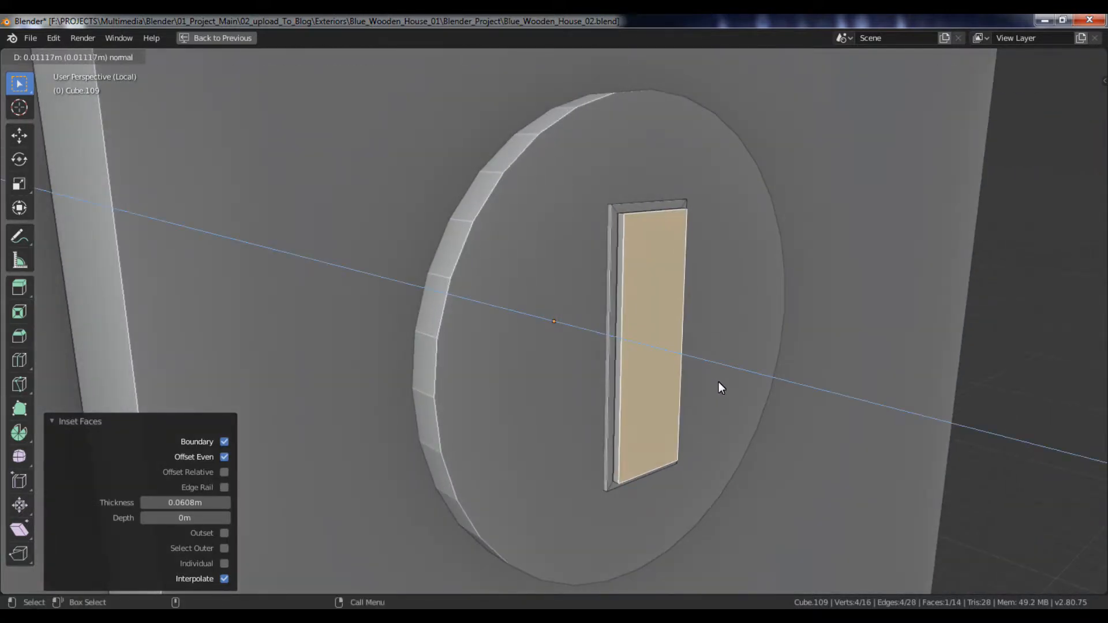
pyautogui.click(678, 364)
pyautogui.moveTo(738, 376); pyautogui.dragTo(664, 360, button='middle')
pyautogui.press('Tab')
pyautogui.press('Tab')
pyautogui.click(564, 312)
pyautogui.click(548, 276)
pyautogui.moveTo(549, 342); pyautogui.dragTo(598, 313, button='middle')
pyautogui.press('Tab')
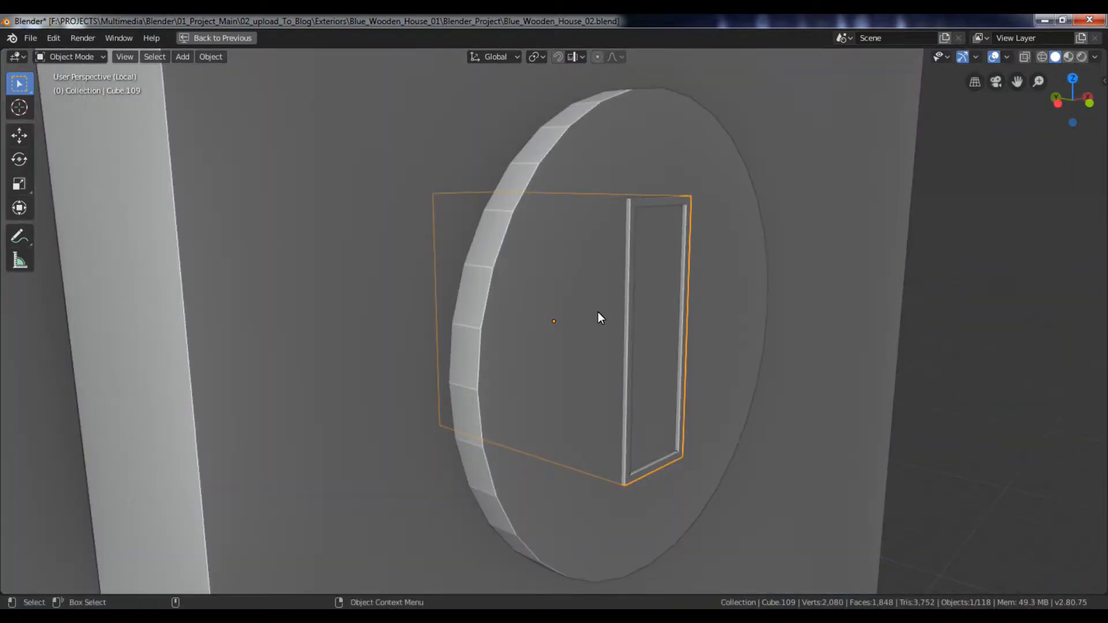
# Step: Shift the hollowed keyhole block along Y, with a further move of about -0.077 m so it protrudes from the lock face
pyautogui.press('g')
pyautogui.press('y')
pyautogui.click(611, 317)
pyautogui.moveTo(612, 317); pyautogui.dragTo(624, 343, button='middle')
pyautogui.press('Tab')
pyautogui.press('Tab')
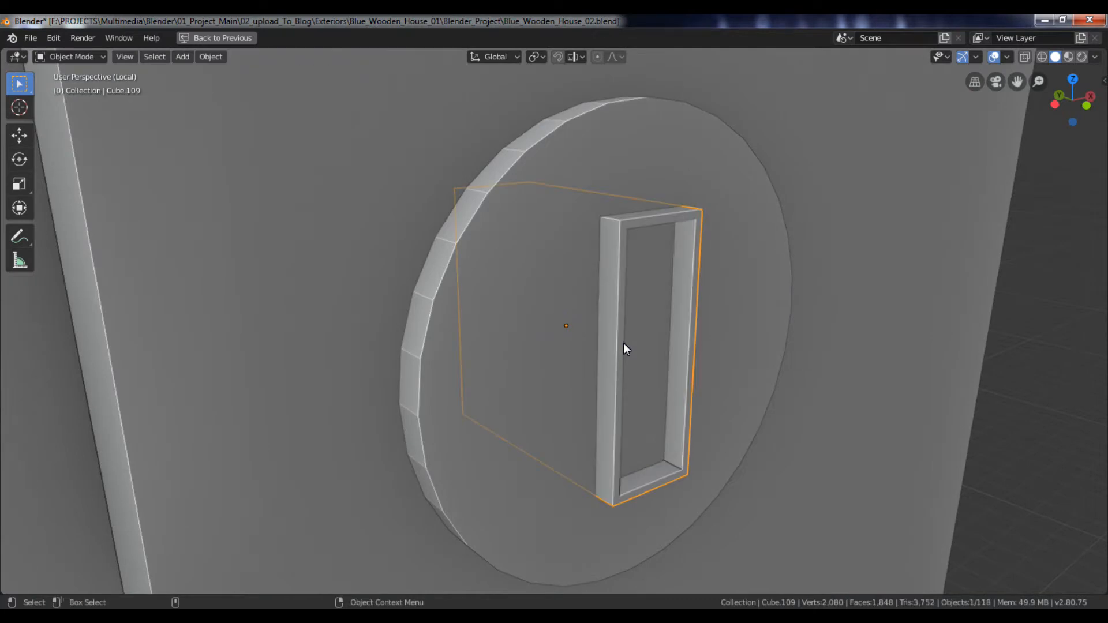
pyautogui.press('g')
pyautogui.press('y')
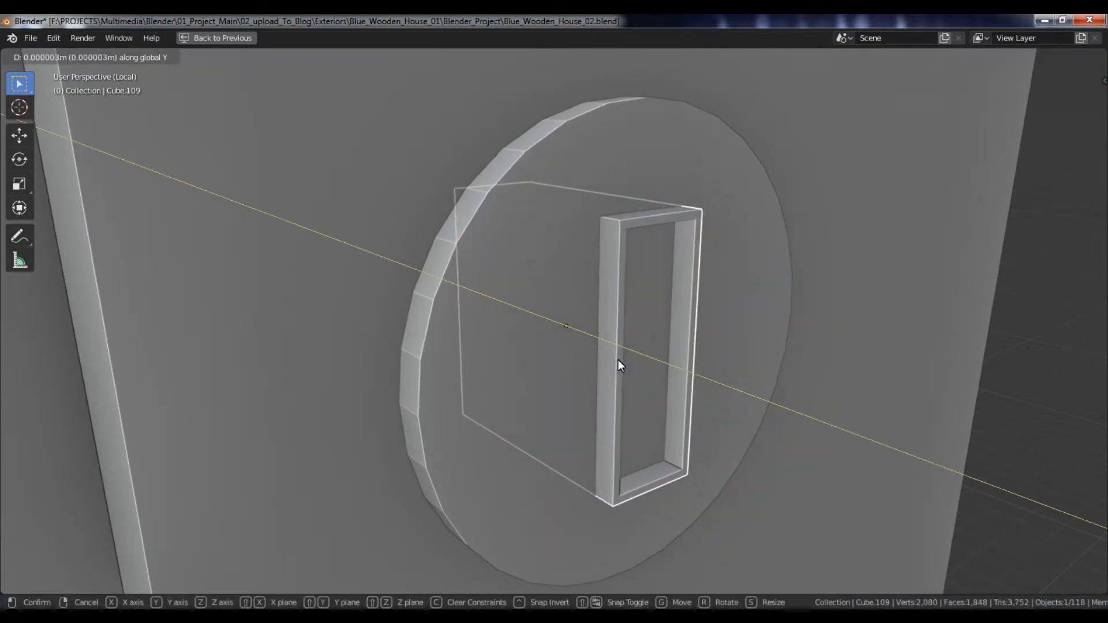
pyautogui.click(648, 372)
pyautogui.moveTo(739, 390); pyautogui.dragTo(715, 376, button='middle')
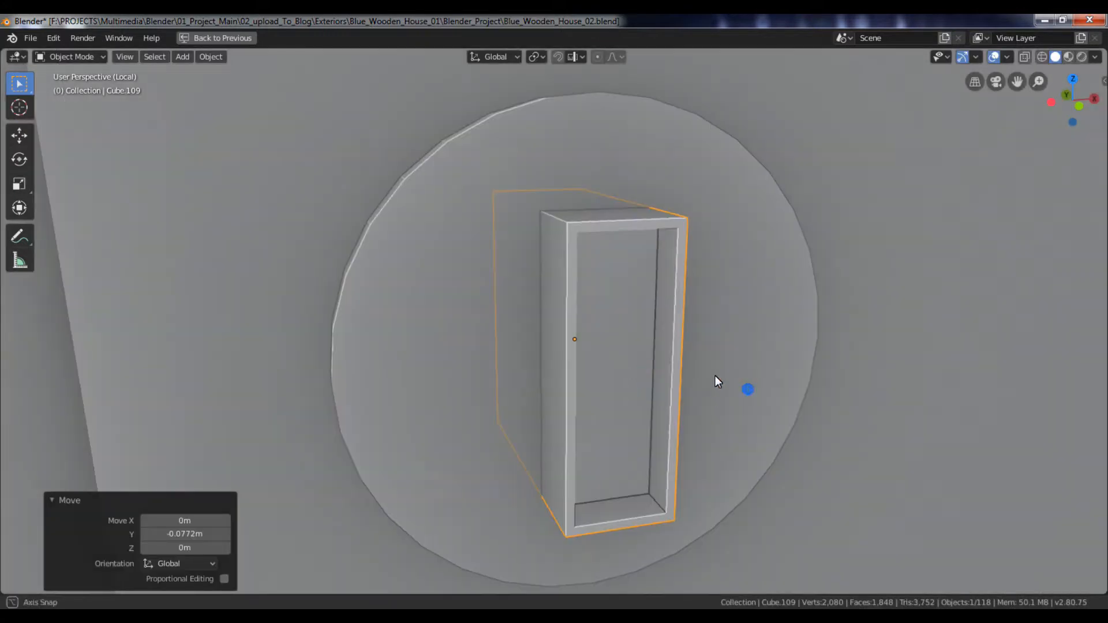
# Step: Push the keyhole block back about 0.1 m along Y so only its rim stands out from the cylinder
pyautogui.click(728, 340)
pyautogui.press('g')
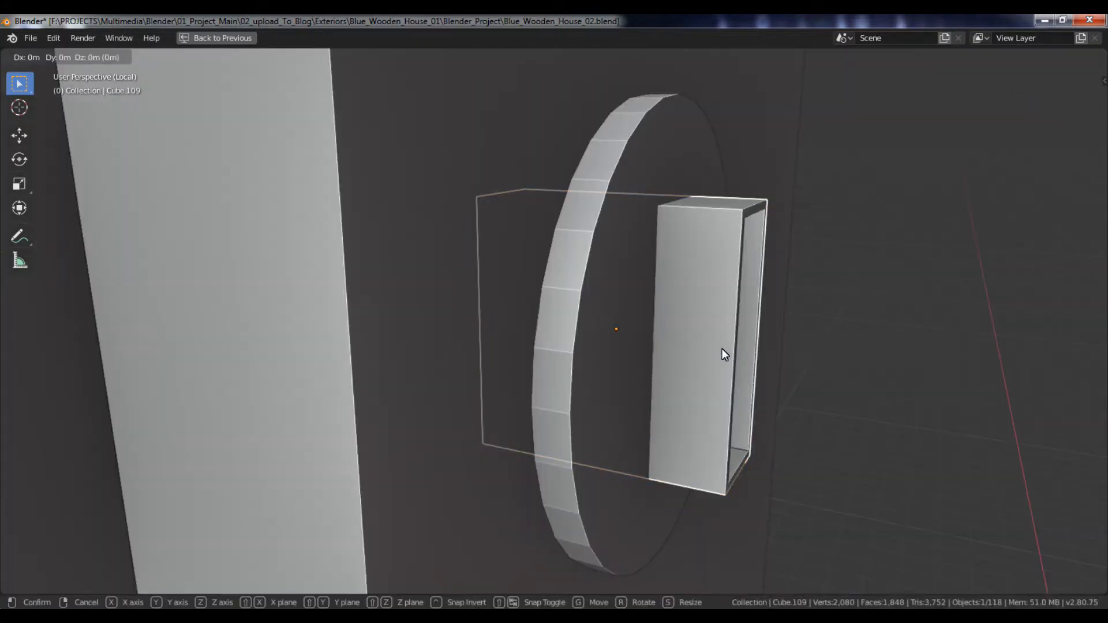
pyautogui.press('y')
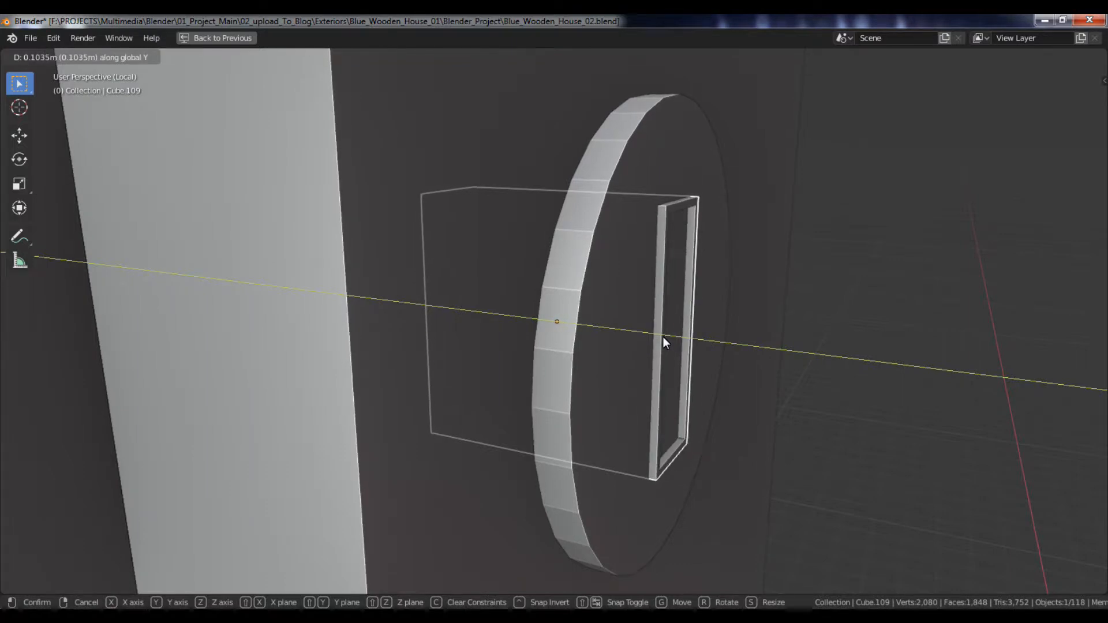
pyautogui.click(662, 337)
# Step: Move the lock cylinder about 0.043 m along Y into the door and push the keyhole block in to match
pyautogui.click(611, 331)
pyautogui.press('g')
pyautogui.press('y')
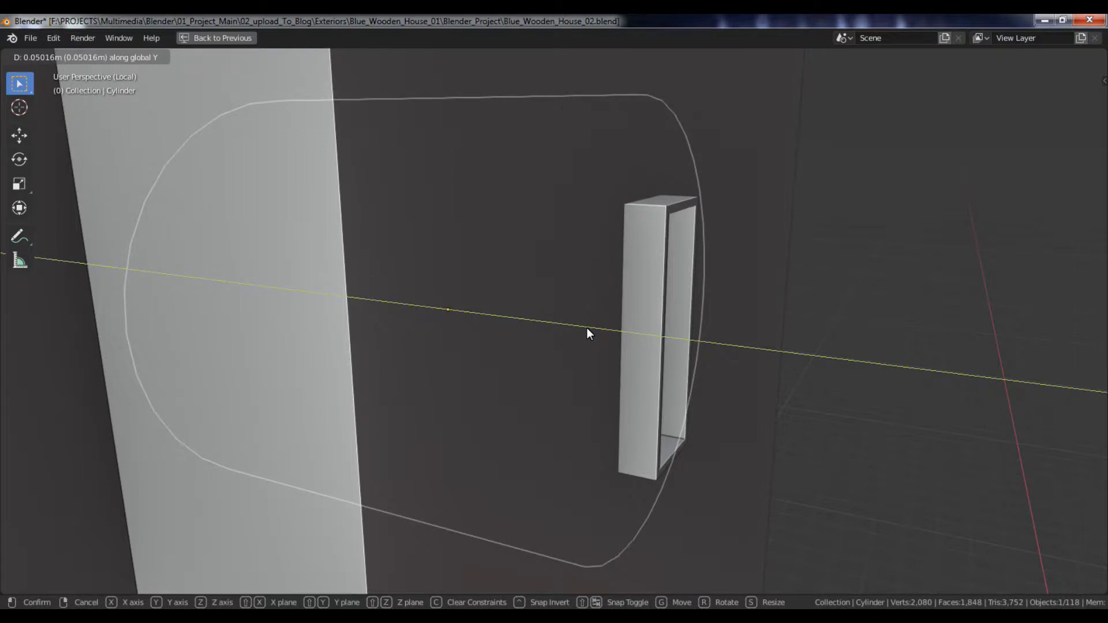
pyautogui.click(591, 329)
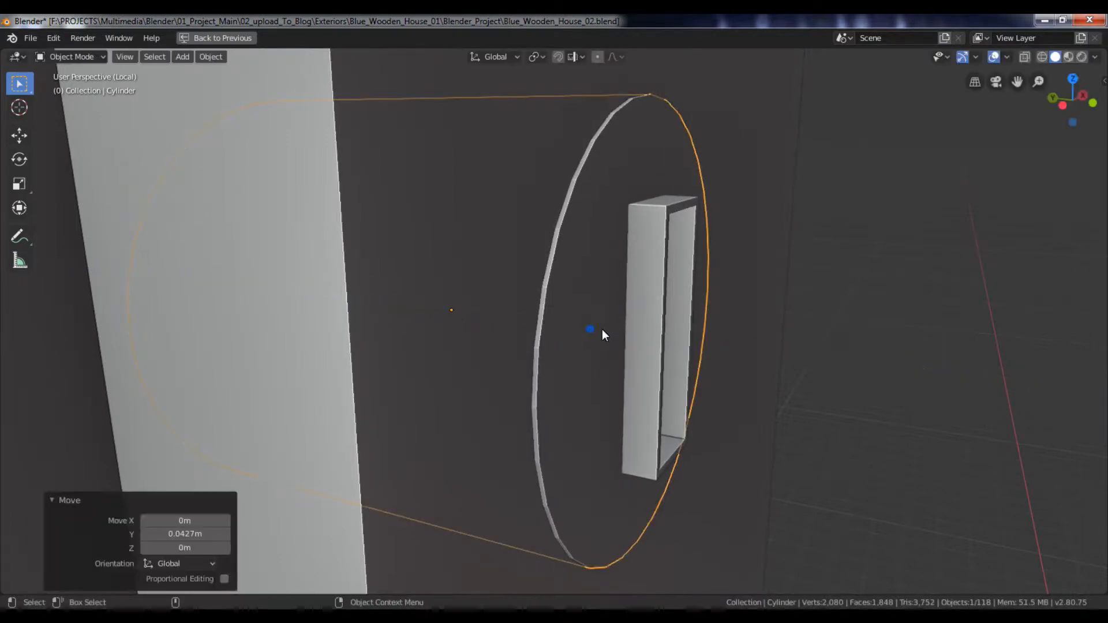
pyautogui.click(655, 361)
pyautogui.press('g')
pyautogui.press('y')
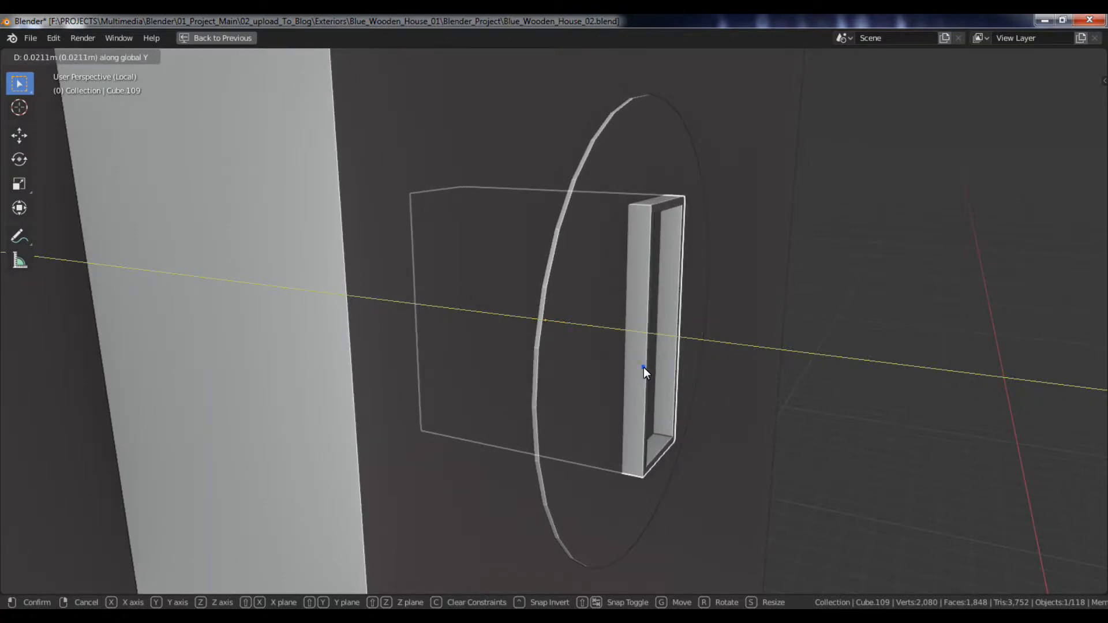
pyautogui.click(643, 367)
# Step: Scale the keyhole block uniformly by 0.998 and narrow it slightly along X
pyautogui.keyDown('alt'); pyautogui.moveTo(736, 369); pyautogui.dragTo(658, 371); pyautogui.keyUp('alt')
pyautogui.keyDown('alt'); pyautogui.moveTo(722, 403); pyautogui.dragTo(916, 376, button='right'); pyautogui.keyUp('alt')
pyautogui.click(999, 398)
pyautogui.keyDown('alt'); pyautogui.moveTo(997, 462); pyautogui.dragTo(680, 309, button='right'); pyautogui.keyUp('alt')
pyautogui.keyDown('alt'); pyautogui.moveTo(680, 309); pyautogui.dragTo(612, 277); pyautogui.keyUp('alt')
pyautogui.keyDown('alt'); pyautogui.moveTo(581, 267); pyautogui.dragTo(660, 445, button='right'); pyautogui.keyUp('alt')
pyautogui.click(577, 347)
pyautogui.press('s')
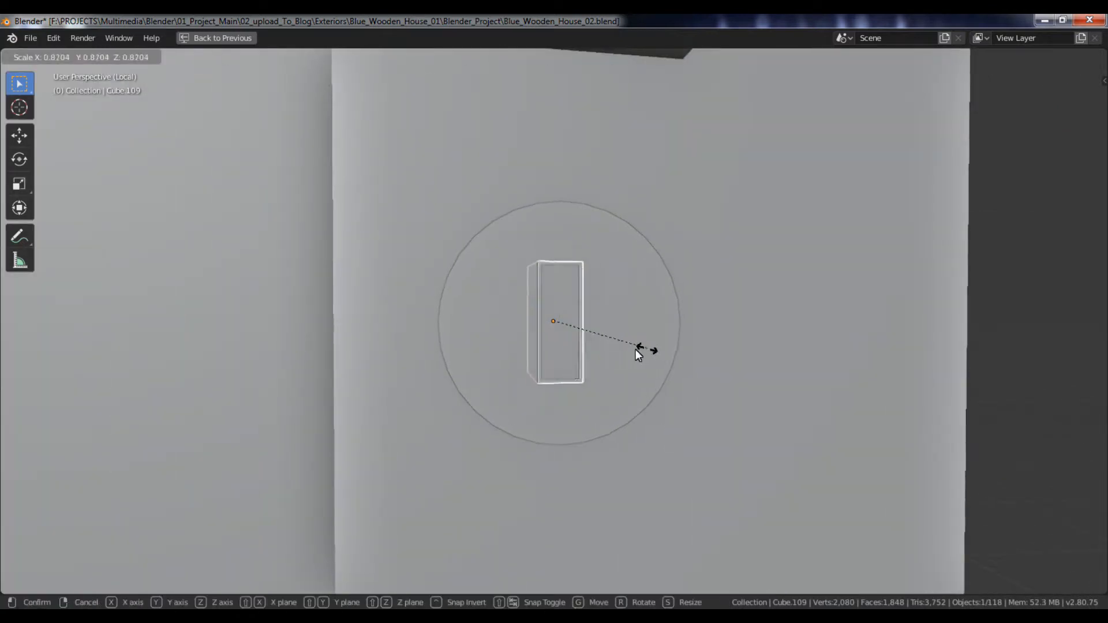
pyautogui.click(660, 352)
pyautogui.press('s')
pyautogui.press('x')
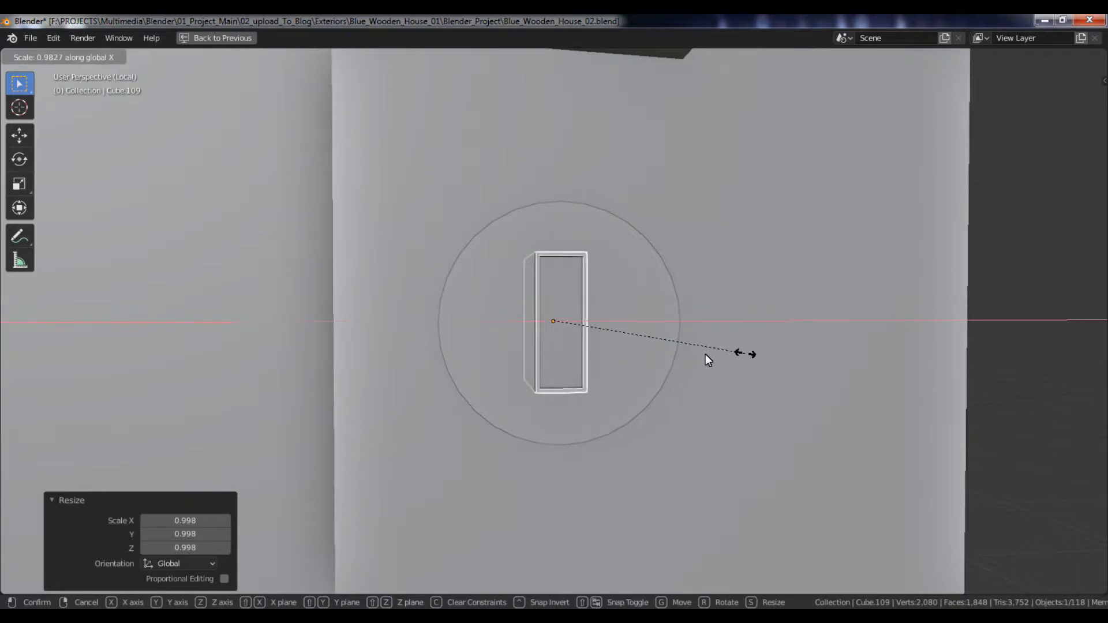
pyautogui.click(682, 354)
# Step: Scale the keyhole block to 0.783 along Z, narrow it further along X, and deselect it
pyautogui.press('s')
pyautogui.press('y')
pyautogui.press('z')
pyautogui.click(651, 281)
pyautogui.press('s')
pyautogui.press('z')
pyautogui.click(778, 369)
pyautogui.press('s')
pyautogui.press('x')
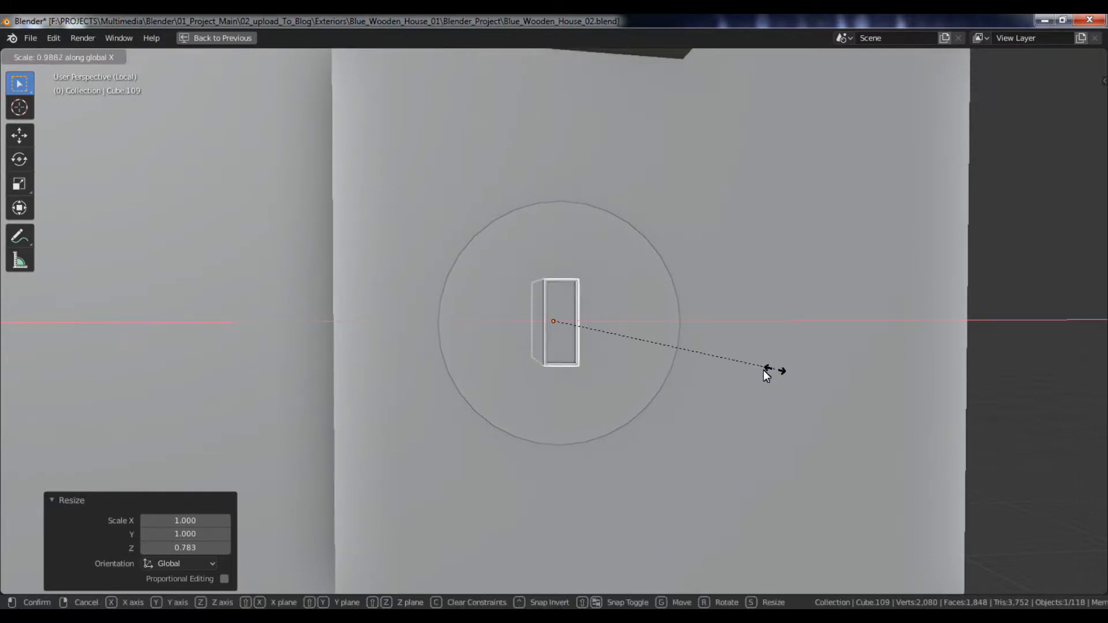
pyautogui.click(732, 369)
pyautogui.click(993, 404)
pyautogui.keyDown('ctrl'); pyautogui.keyDown('alt'); pyautogui.moveTo(1041, 455); pyautogui.dragTo(750, 282); pyautogui.keyUp('alt'); pyautogui.keyUp('ctrl')
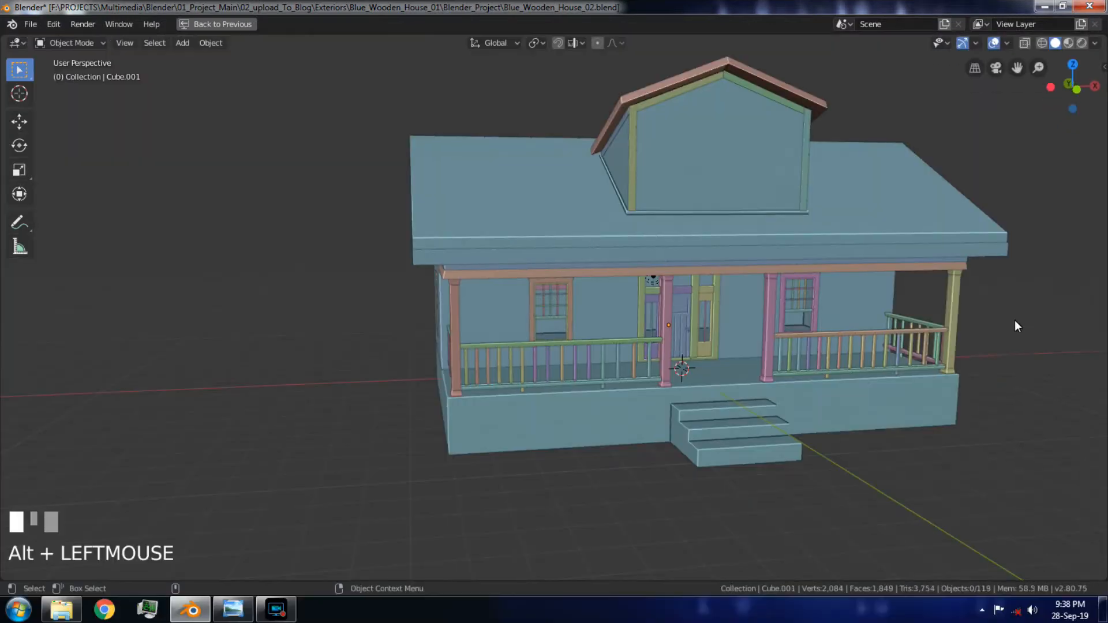
# Step: Add a plane mesh to the full house scene and move it onto the left front window in front view
pyautogui.click(1016, 320)
pyautogui.keyDown('alt'); pyautogui.keyDown('shift'); pyautogui.moveTo(1007, 338); pyautogui.dragTo(874, 358); pyautogui.keyUp('shift'); pyautogui.keyUp('alt')
pyautogui.keyDown('alt'); pyautogui.keyDown('shift'); pyautogui.moveTo(967, 320); pyautogui.dragTo(873, 321); pyautogui.keyUp('shift'); pyautogui.keyUp('alt')
pyautogui.hotkey('shift', 'a')
pyautogui.moveTo(583, 296)
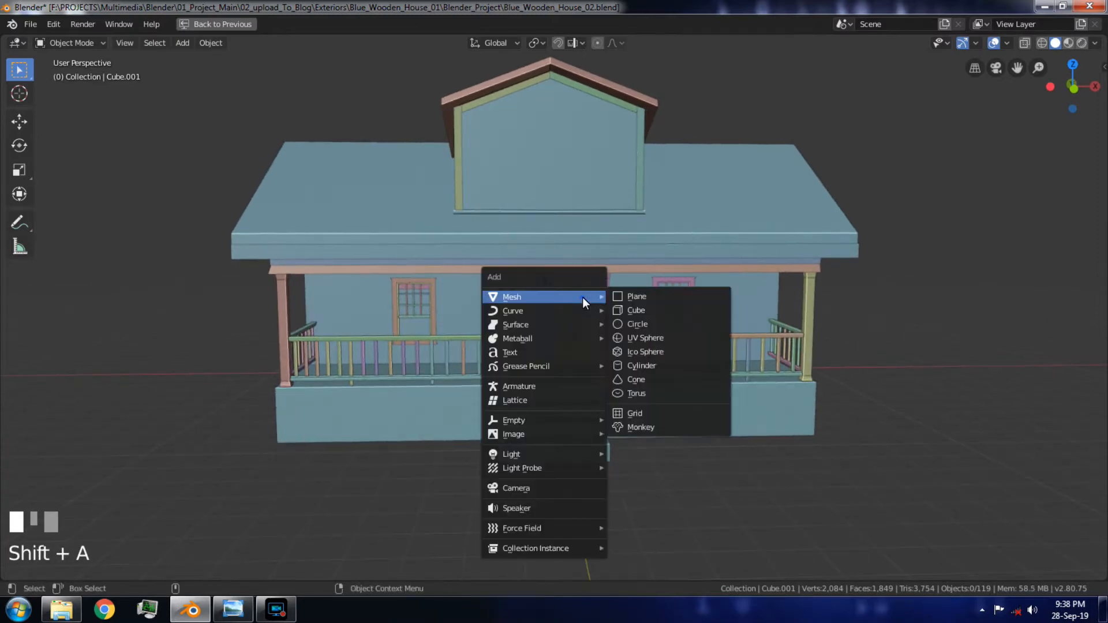
pyautogui.click(660, 296)
pyautogui.press('KP_1')
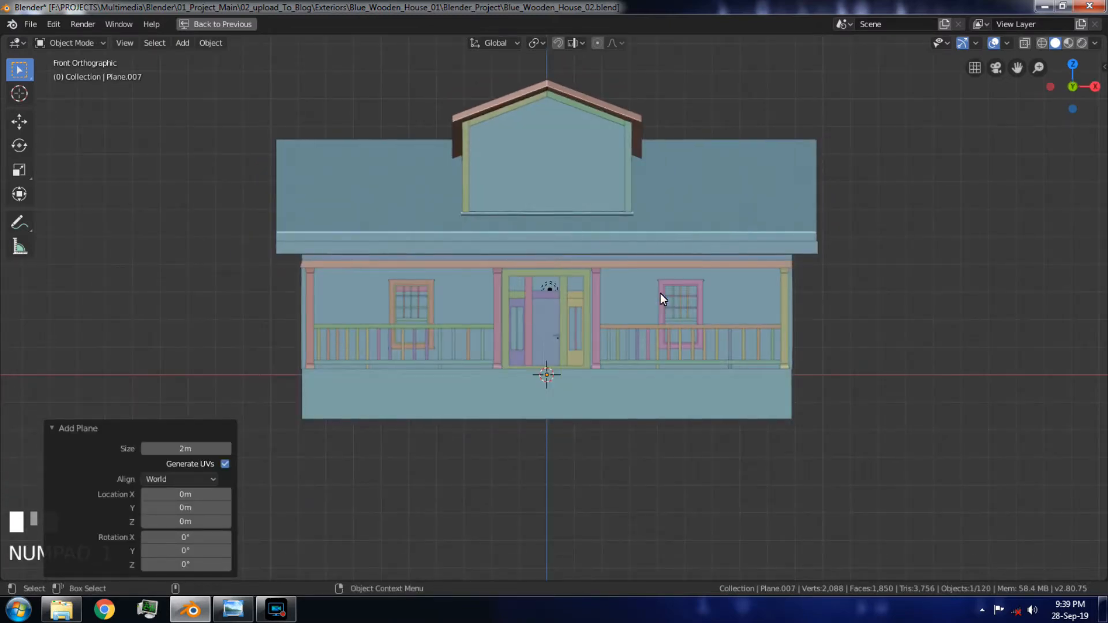
pyautogui.press('g')
pyautogui.click(528, 213)
# Step: Rotate the plane 90° about X and move it about 2.96 m along Y toward the house
pyautogui.write('rx90')
pyautogui.press('KP_Enter')
pyautogui.press('KP_Decimal')
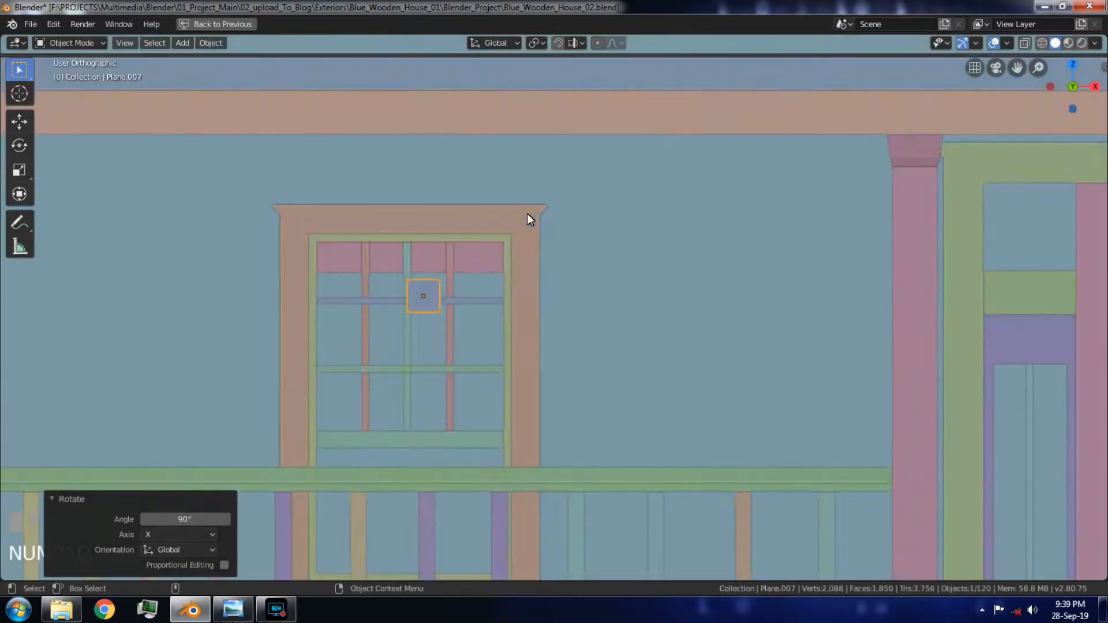
pyautogui.keyDown('alt'); pyautogui.moveTo(648, 248); pyautogui.dragTo(626, 293); pyautogui.keyUp('alt')
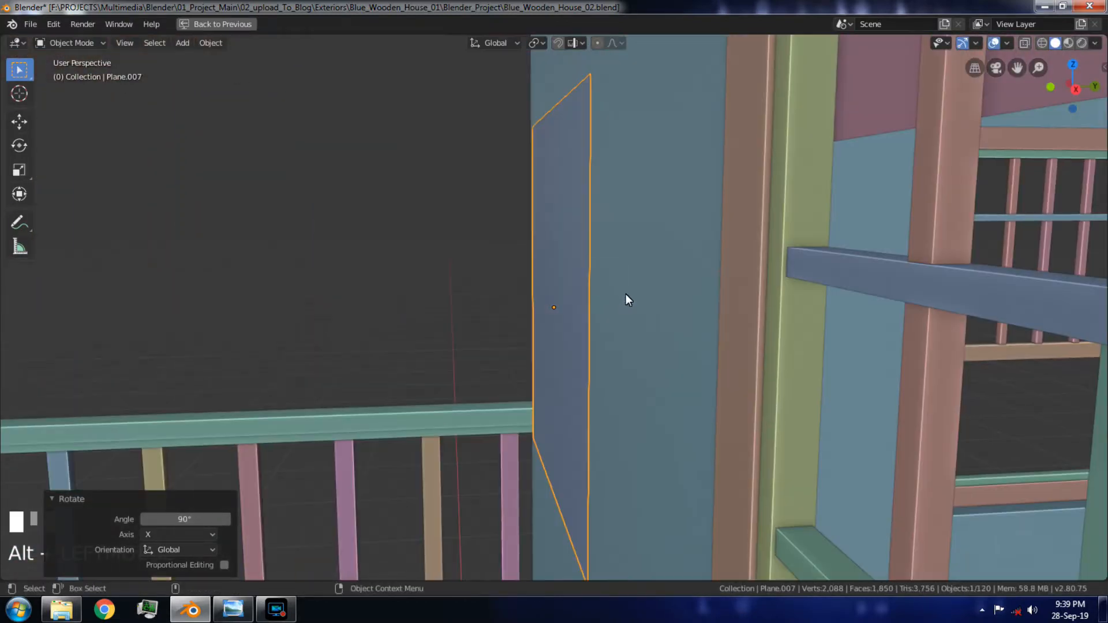
pyautogui.press('g')
pyautogui.press('y')
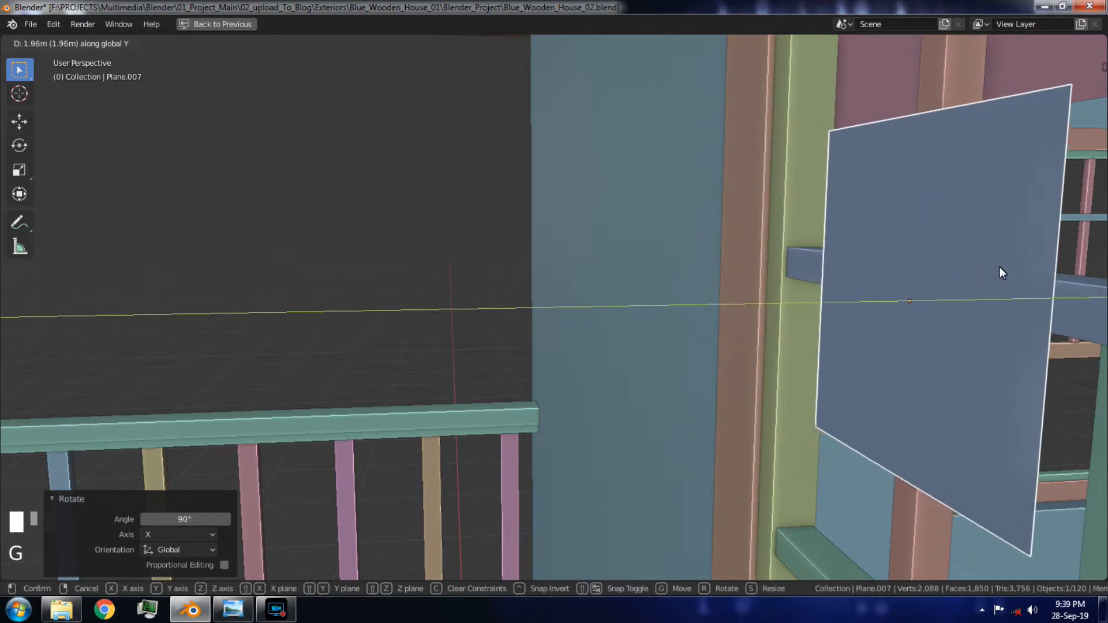
pyautogui.click(128, 261)
# Step: Move the plane another 10.4 m or so along Y into the house interior
pyautogui.keyDown('alt'); pyautogui.moveTo(128, 262); pyautogui.dragTo(835, 324, button='middle'); pyautogui.keyUp('alt')
pyautogui.press('g')
pyautogui.press('y')
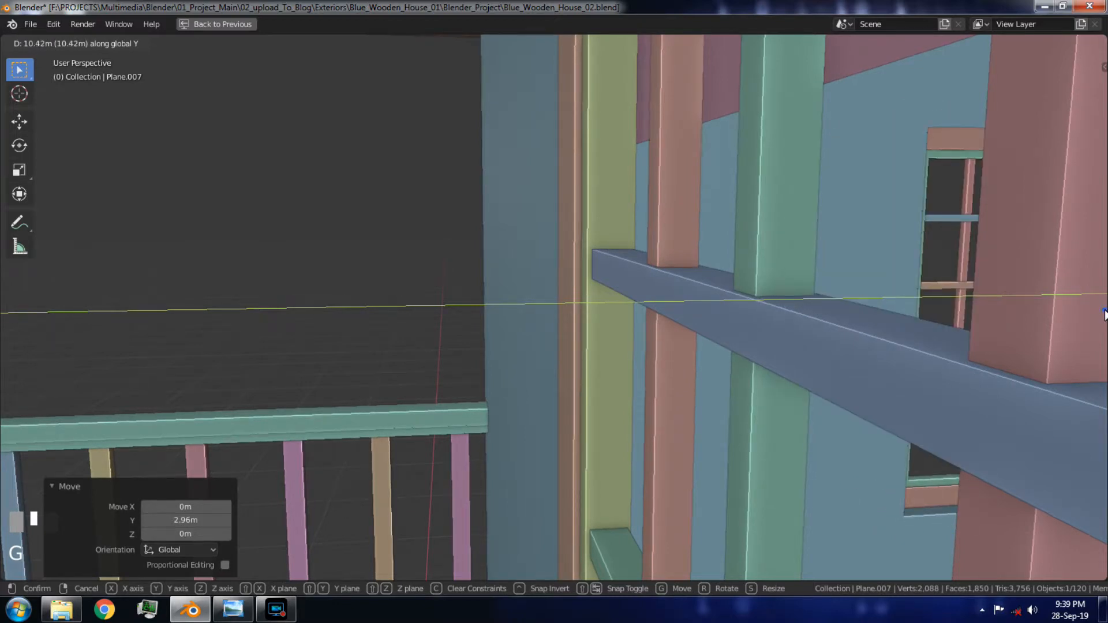
pyautogui.click(906, 310)
pyautogui.keyDown('alt'); pyautogui.moveTo(905, 309); pyautogui.dragTo(612, 243, button='middle'); pyautogui.keyUp('alt')
pyautogui.keyDown('alt'); pyautogui.moveTo(611, 242); pyautogui.dragTo(726, 293); pyautogui.keyUp('alt')
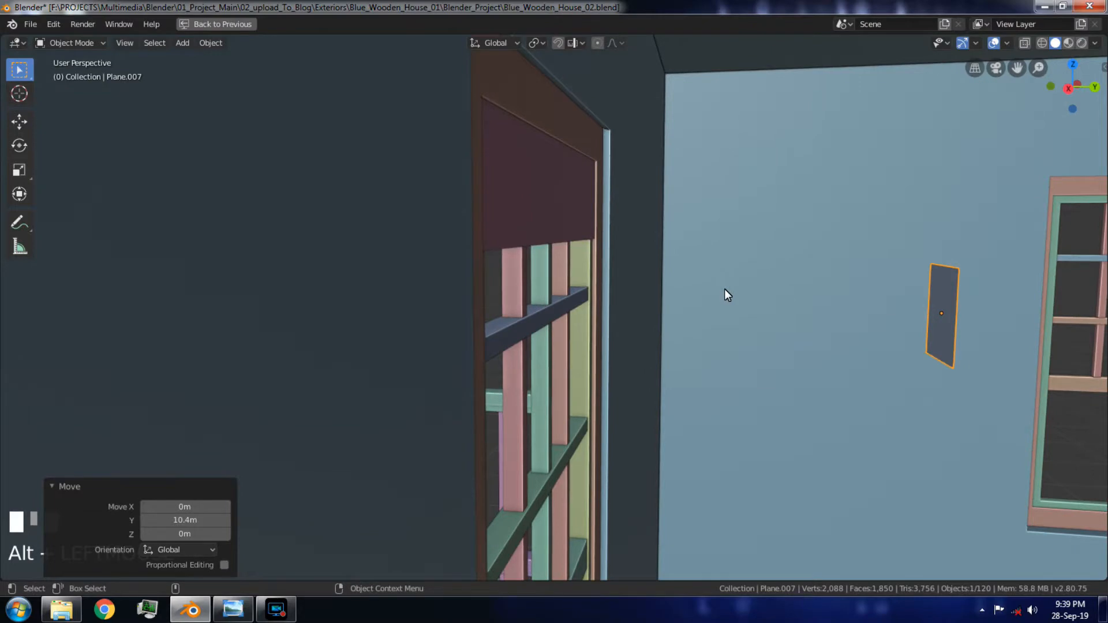
# Step: Move the plane back about -7.54 m along Y and fine-tune its depth just behind the window bars
pyautogui.press('g')
pyautogui.press('y')
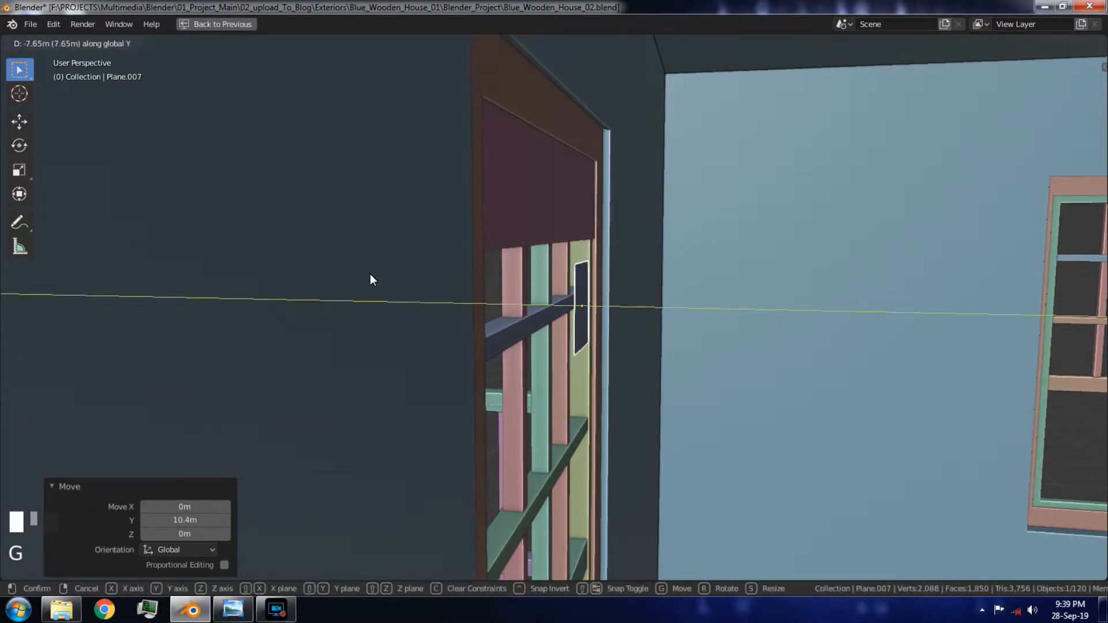
pyautogui.click(369, 273)
pyautogui.press('KP_Decimal')
pyautogui.keyDown('alt'); pyautogui.moveTo(584, 338); pyautogui.dragTo(638, 310); pyautogui.keyUp('alt')
pyautogui.scroll(-5, 736, 321)
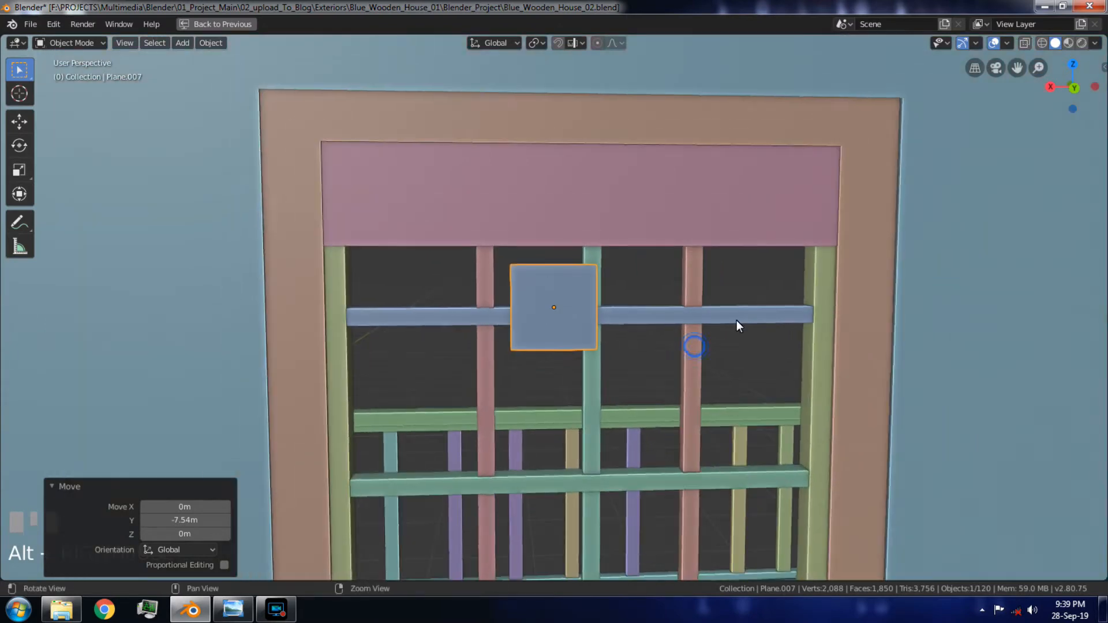
pyautogui.press('g')
pyautogui.press('y')
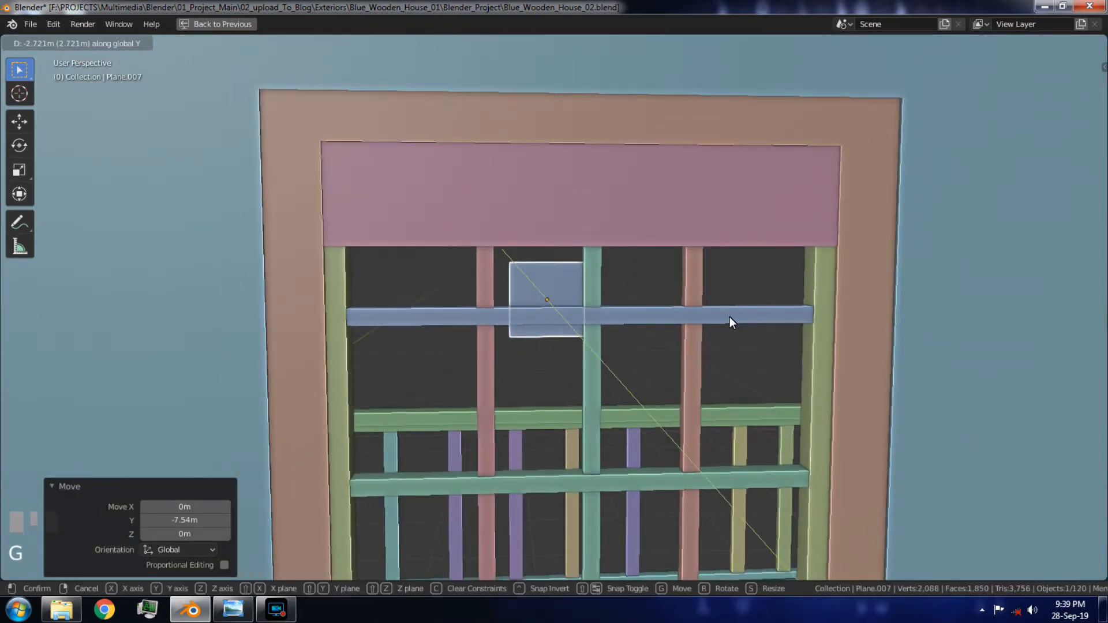
pyautogui.click(733, 319)
# Step: In Edit Mode, raise the plane's two upper vertices about 4.19 m along Z to the window frame's top
pyautogui.press('Tab')
pyautogui.press('1')
pyautogui.moveTo(490, 248); pyautogui.dragTo(638, 287)
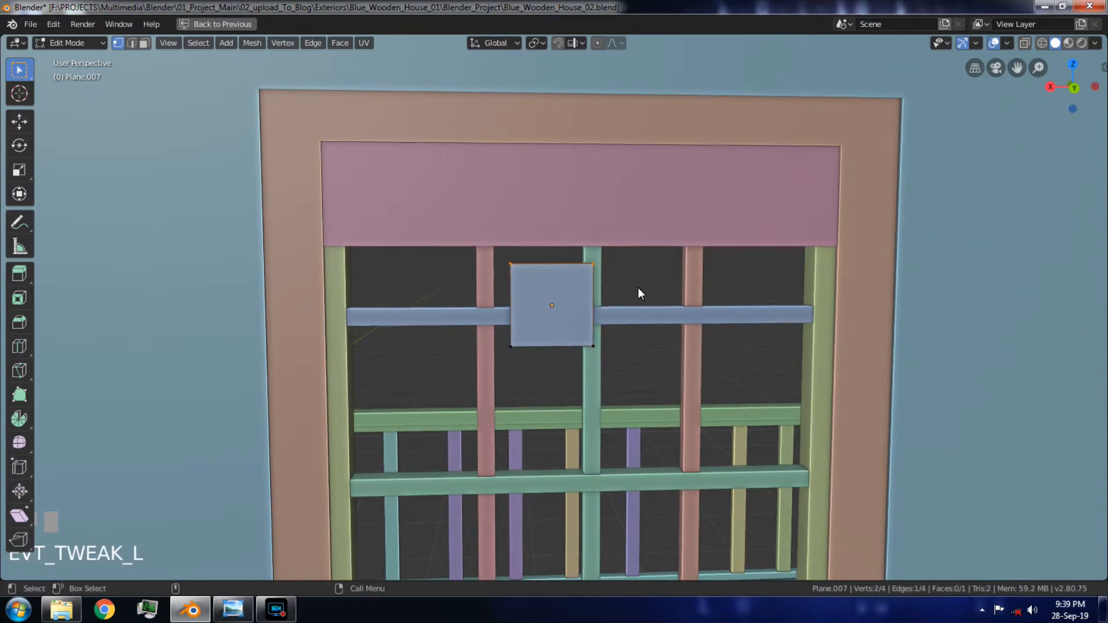
pyautogui.press('g')
pyautogui.press('z')
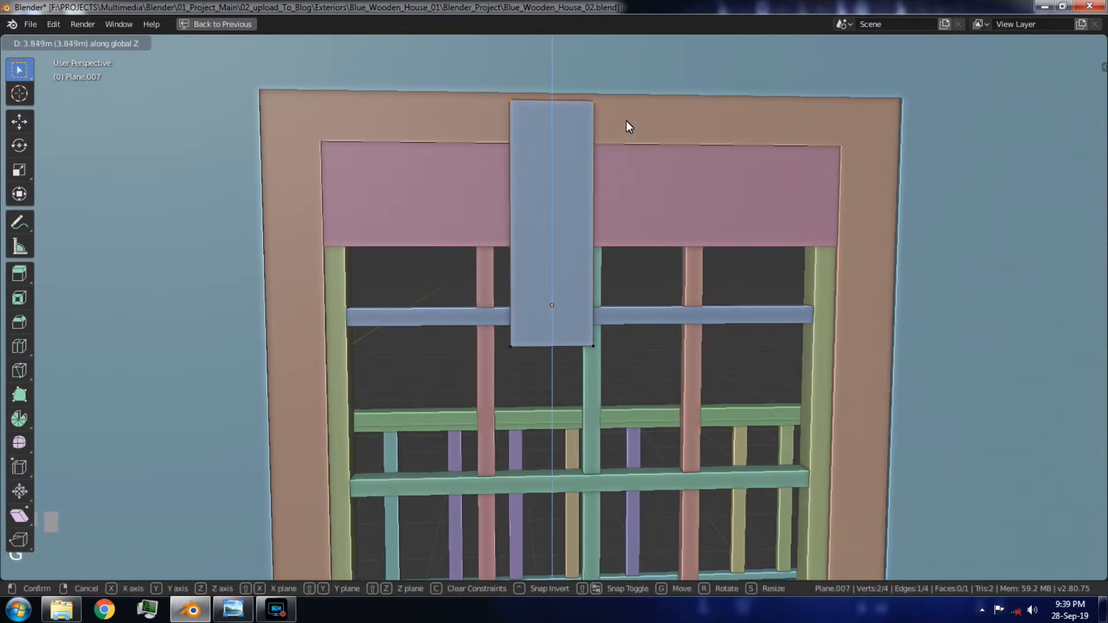
pyautogui.click(626, 110)
pyautogui.moveTo(606, 137); pyautogui.dragTo(514, 325, button='middle')
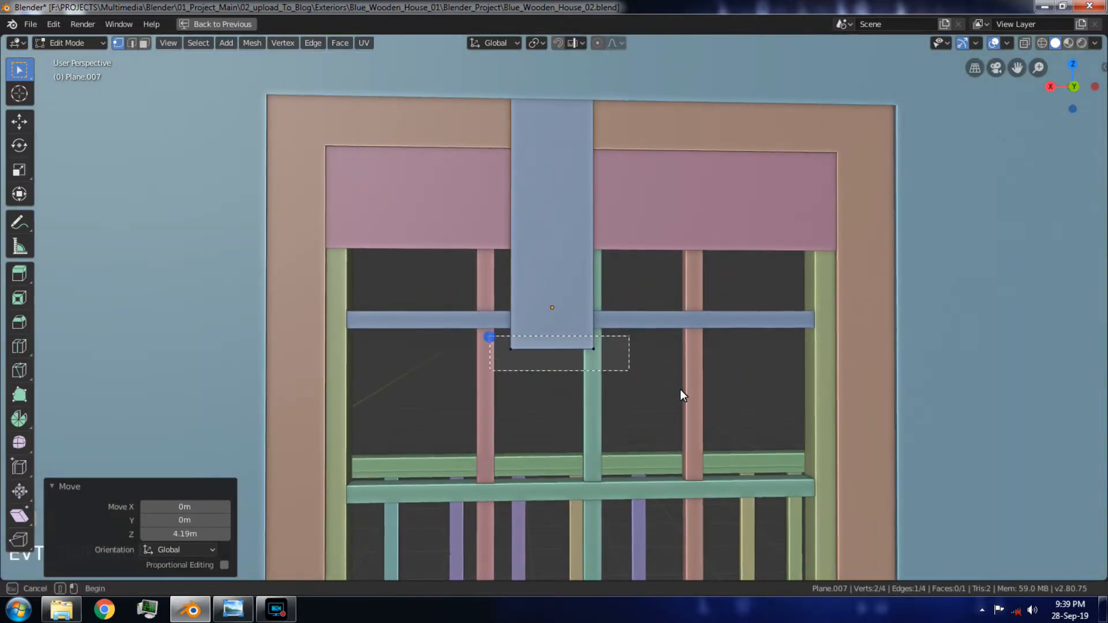
# Step: Lower the plane's two bottom vertices about 16.9 m along Z onto the bottom of the window frame
pyautogui.scroll(-4, 681, 390)
pyautogui.press('space')
pyautogui.press('space')
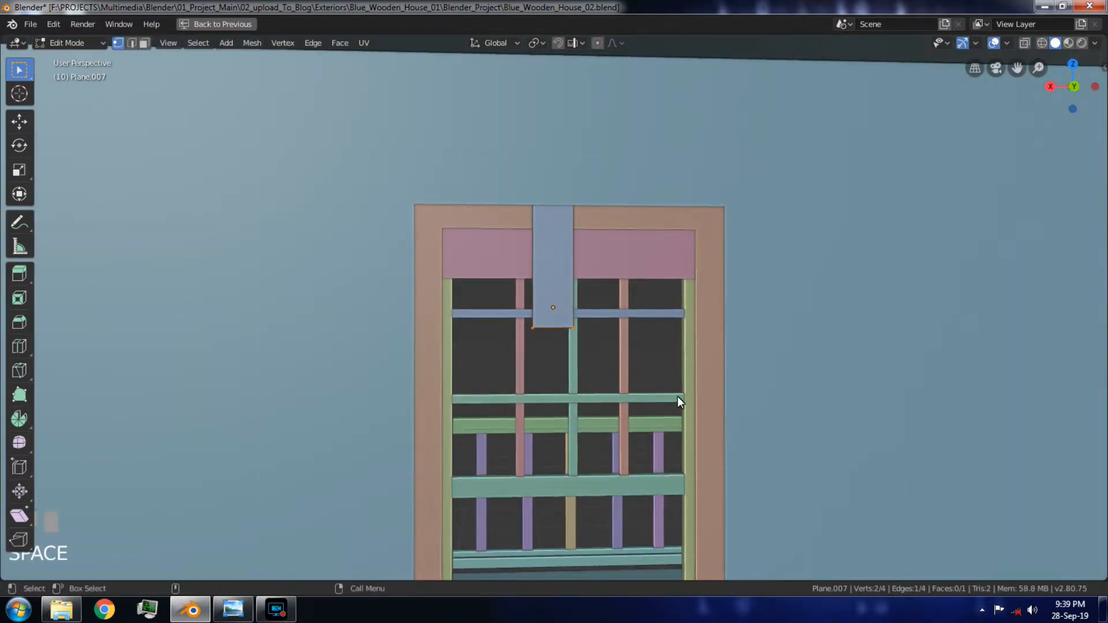
pyautogui.keyDown('shift'); pyautogui.moveTo(642, 326); pyautogui.dragTo(639, 282, button='middle'); pyautogui.keyUp('shift')
pyautogui.scroll(-2, 637, 286)
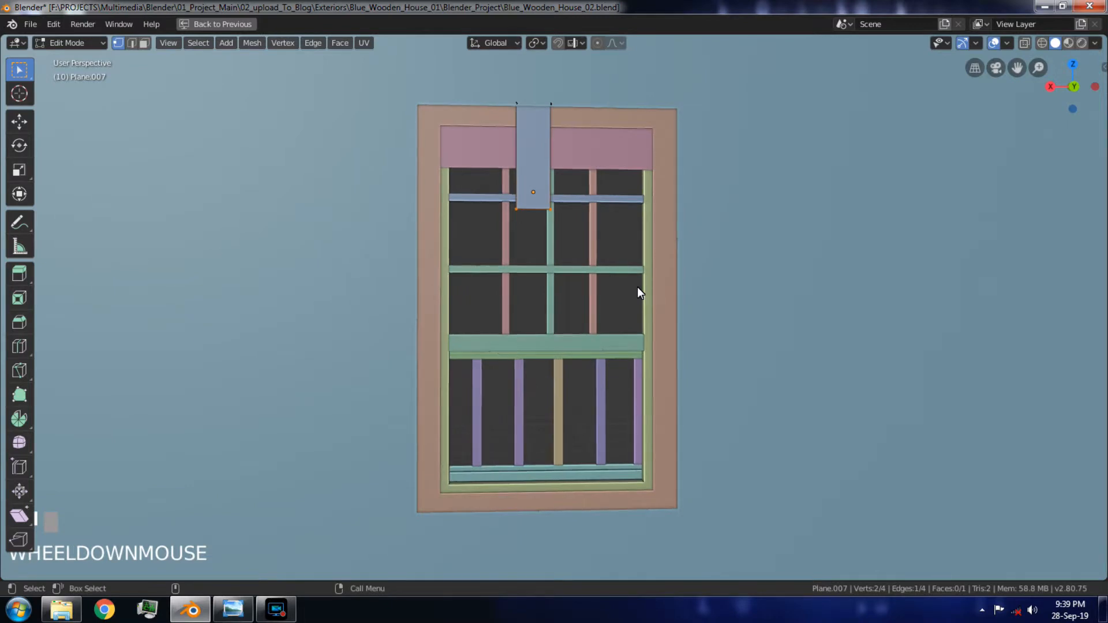
pyautogui.press('g')
pyautogui.press('z')
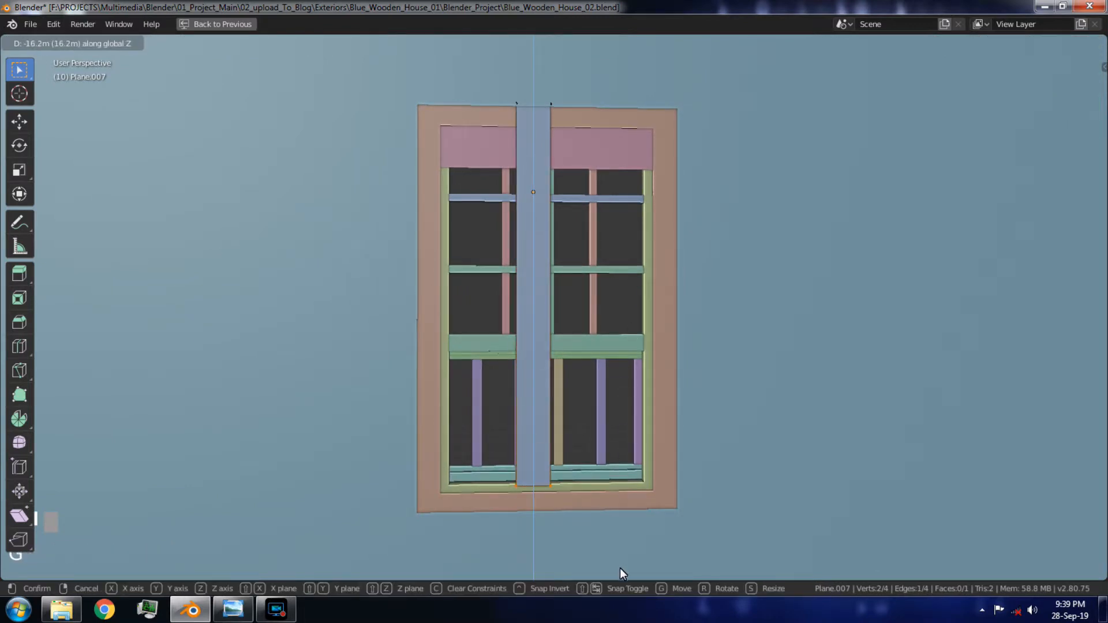
pyautogui.click(625, 576)
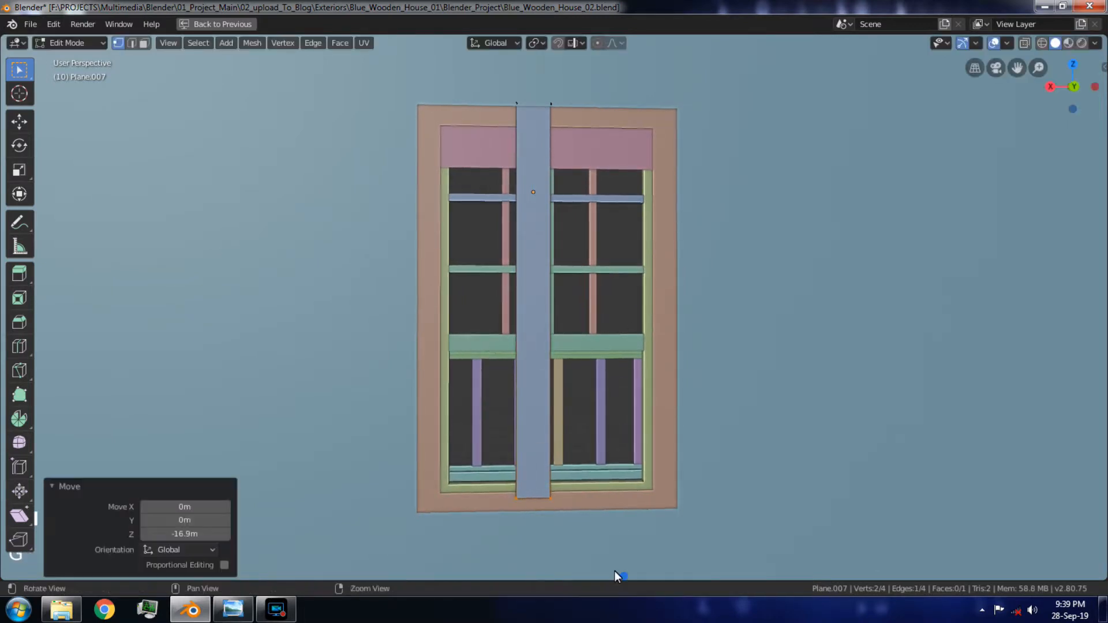
# Step: Return to Object Mode and move the plane about -0.235 m along Y toward the window bars
pyautogui.moveTo(627, 546); pyautogui.dragTo(652, 400, button='middle')
pyautogui.press('Tab')
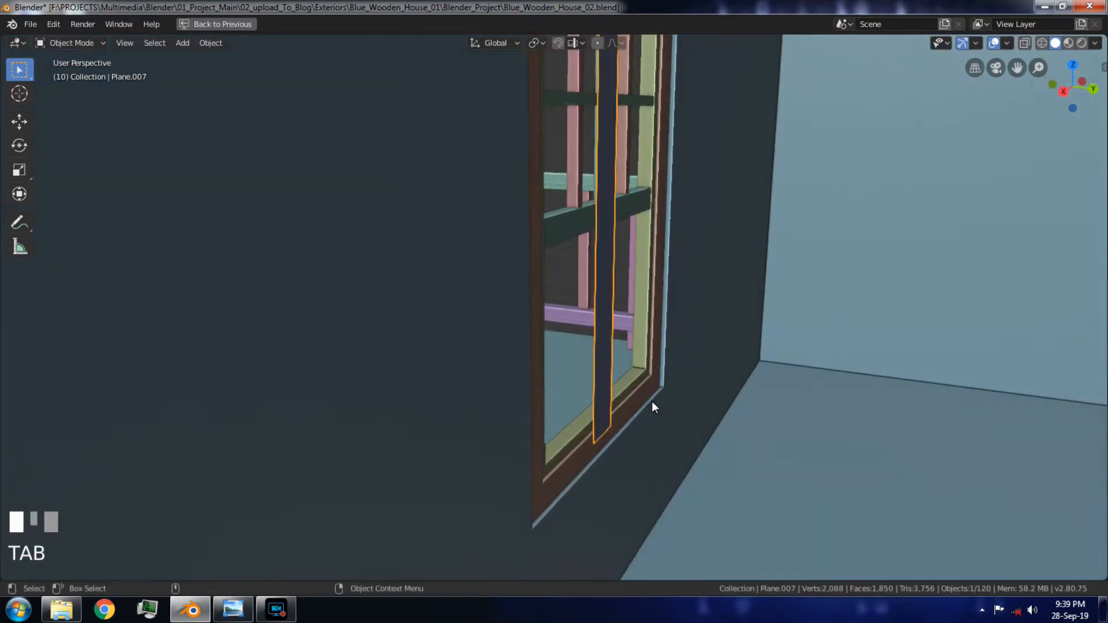
pyautogui.press('g')
pyautogui.press('y')
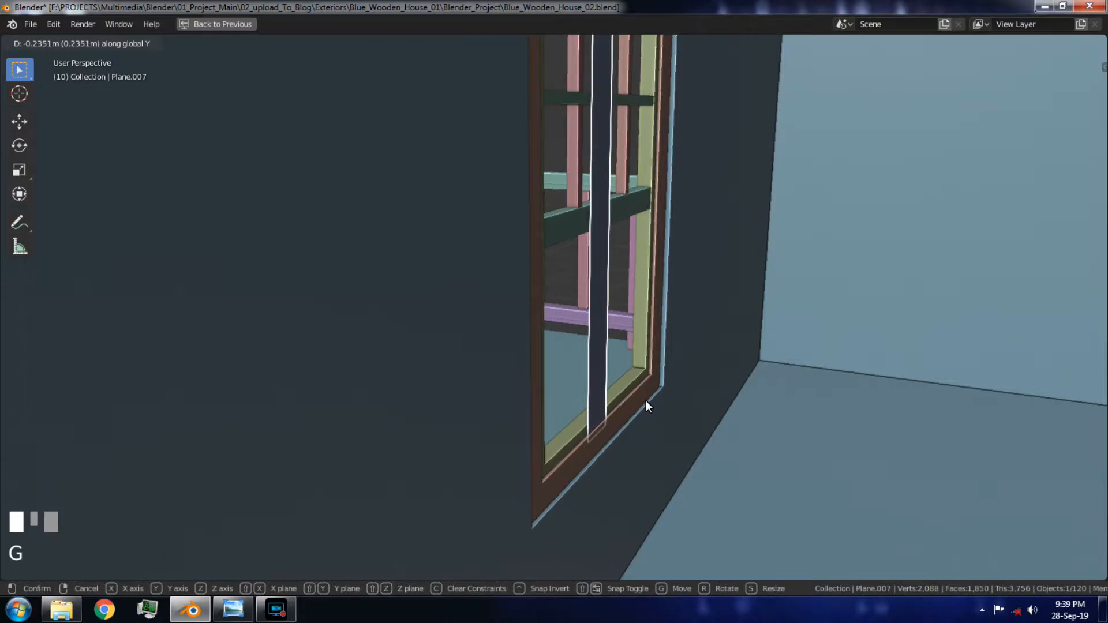
pyautogui.click(646, 400)
pyautogui.keyDown('alt'); pyautogui.moveTo(646, 401); pyautogui.dragTo(688, 365, button='middle'); pyautogui.keyUp('alt')
pyautogui.scroll(-5, 615, 294)
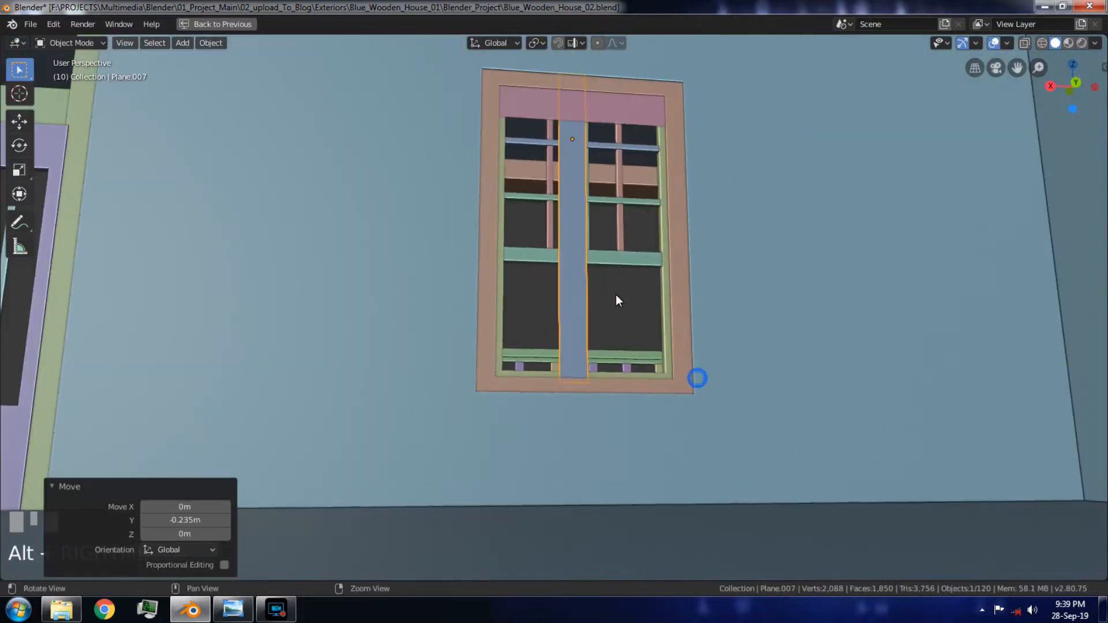
# Step: Delete the other, pink plane behind the upper part of the window
pyautogui.moveTo(606, 347)
pyautogui.keyDown('alt'); pyautogui.mouseDown(button='middle')
pyautogui.moveTo(625, 349)
pyautogui.moveTo(605, 353)
pyautogui.mouseUp(button='middle'); pyautogui.keyUp('alt')
pyautogui.keyDown('alt'); pyautogui.moveTo(604, 352); pyautogui.dragTo(520, 334); pyautogui.keyUp('alt')
pyautogui.scroll(3, 500, 322)
pyautogui.scroll(-3, 520, 375)
pyautogui.keyDown('alt'); pyautogui.moveTo(564, 453); pyautogui.dragTo(499, 347); pyautogui.keyUp('alt')
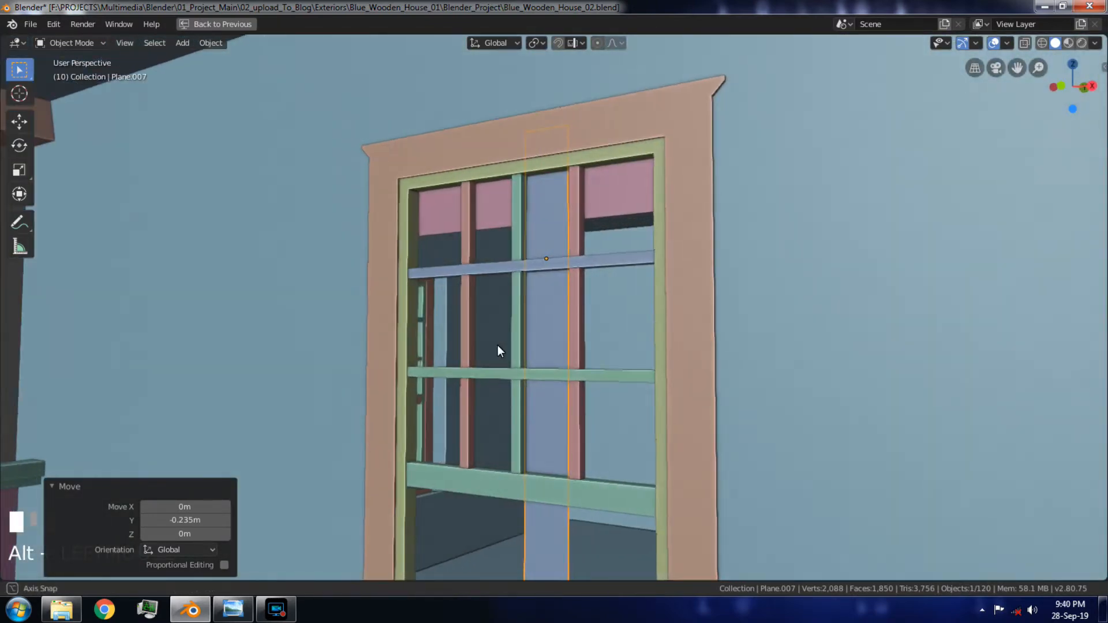
pyautogui.click(458, 216)
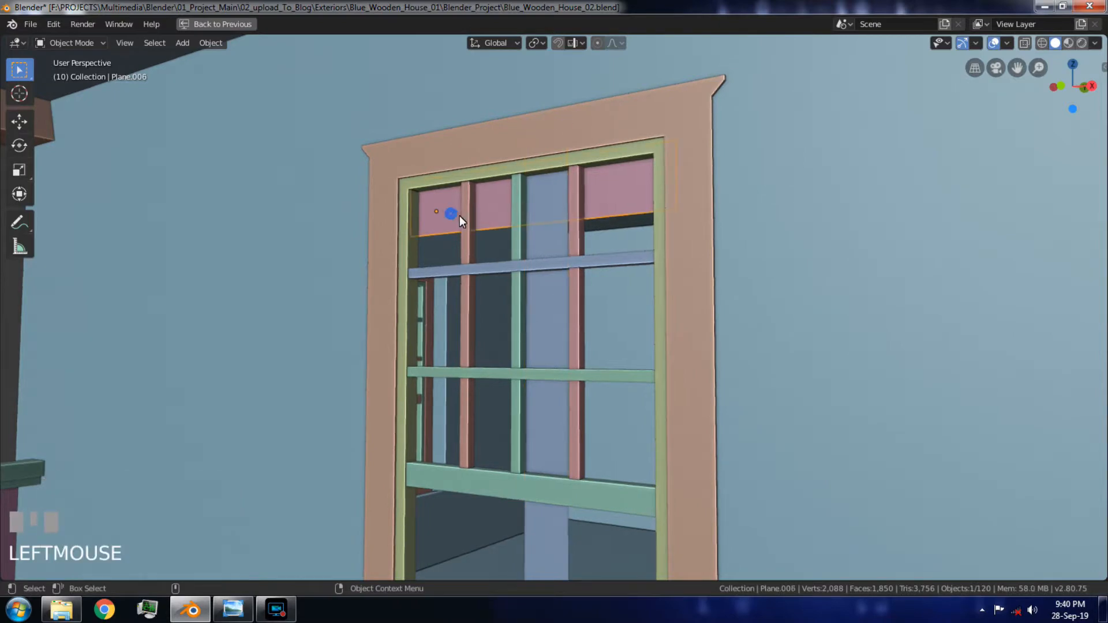
pyautogui.press('Delete')
# Step: In Edit Mode, widen the tall blue plane by moving its positive-X side vertices along X to the frame's edge
pyautogui.click(555, 240)
pyautogui.keyDown('alt'); pyautogui.moveTo(625, 254); pyautogui.dragTo(532, 257); pyautogui.keyUp('alt')
pyautogui.press('Tab')
pyautogui.scroll(-3, 526, 241)
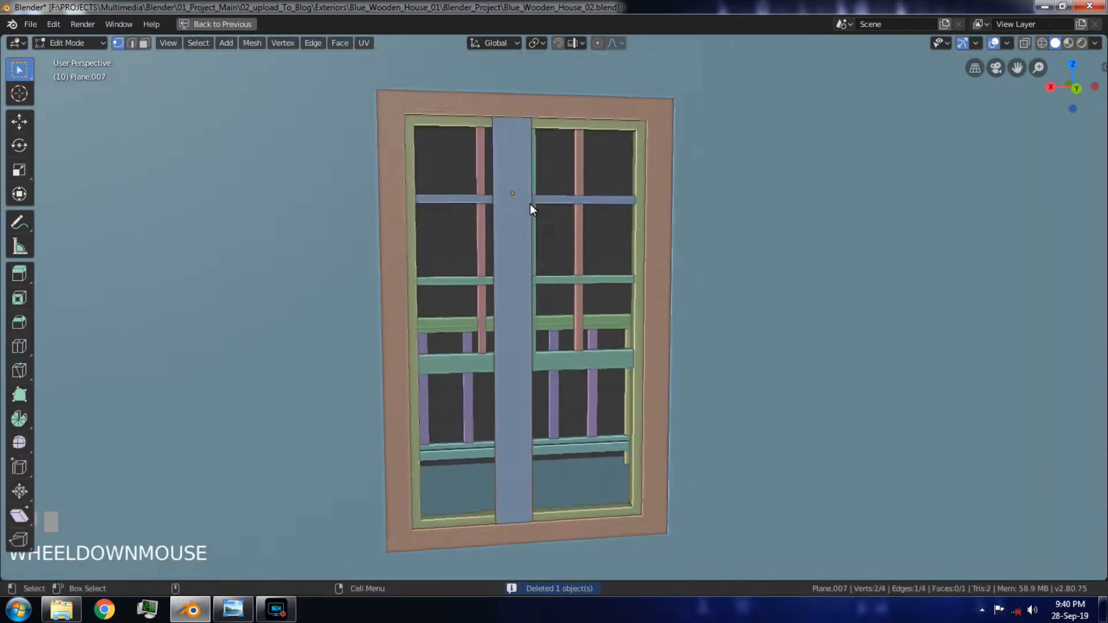
pyautogui.keyDown('alt'); pyautogui.moveTo(531, 208); pyautogui.dragTo(490, 161); pyautogui.keyUp('alt')
pyautogui.moveTo(504, 232); pyautogui.dragTo(526, 517)
pyautogui.press('g')
pyautogui.press('x')
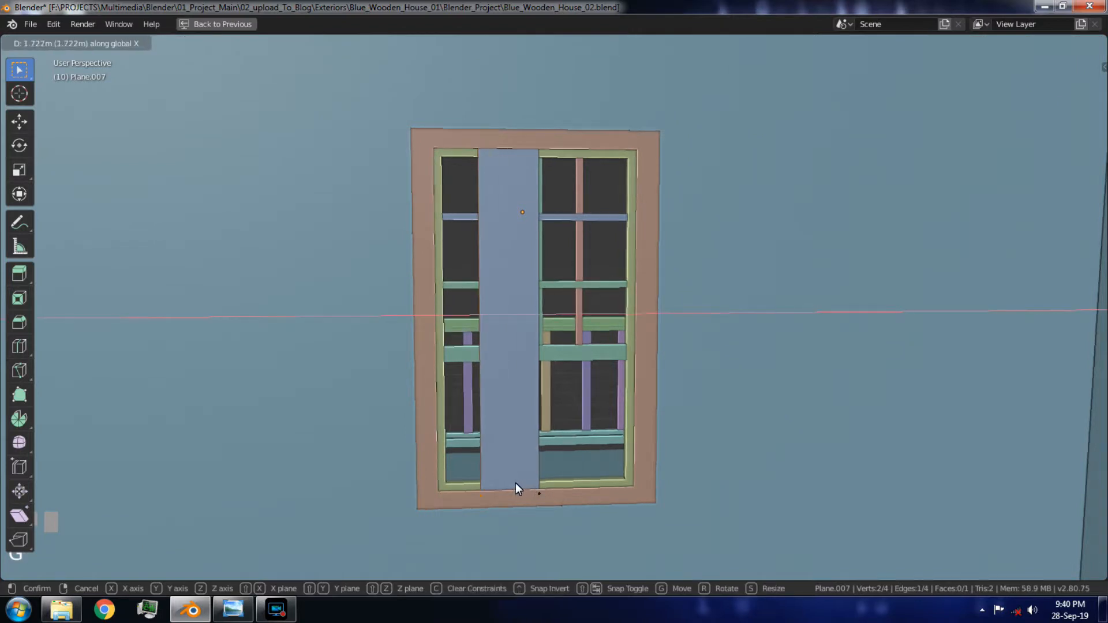
pyautogui.click(477, 477)
# Step: Move the plane's opposite side vertices along negative X to the other frame edge and return to Object Mode
pyautogui.moveTo(517, 114); pyautogui.dragTo(564, 527)
pyautogui.press('g')
pyautogui.press('x')
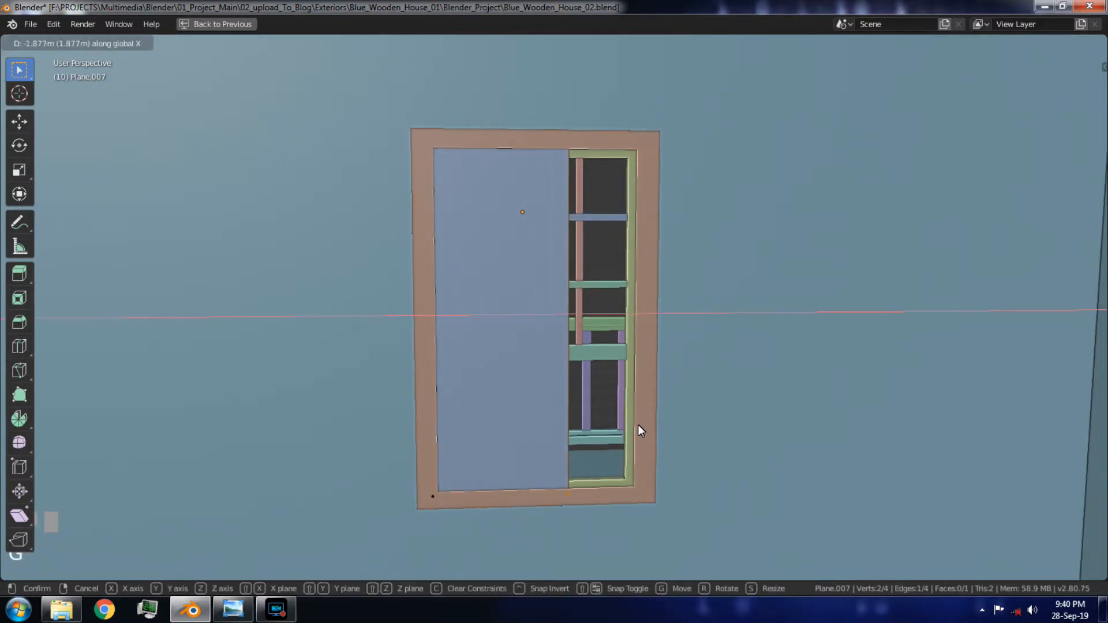
pyautogui.click(679, 432)
pyautogui.press('Tab')
# Step: Duplicate the window plane about 97.3 m along X to the front window on the other side of the door
pyautogui.keyDown('alt'); pyautogui.moveTo(655, 402); pyautogui.dragTo(599, 419); pyautogui.keyUp('alt')
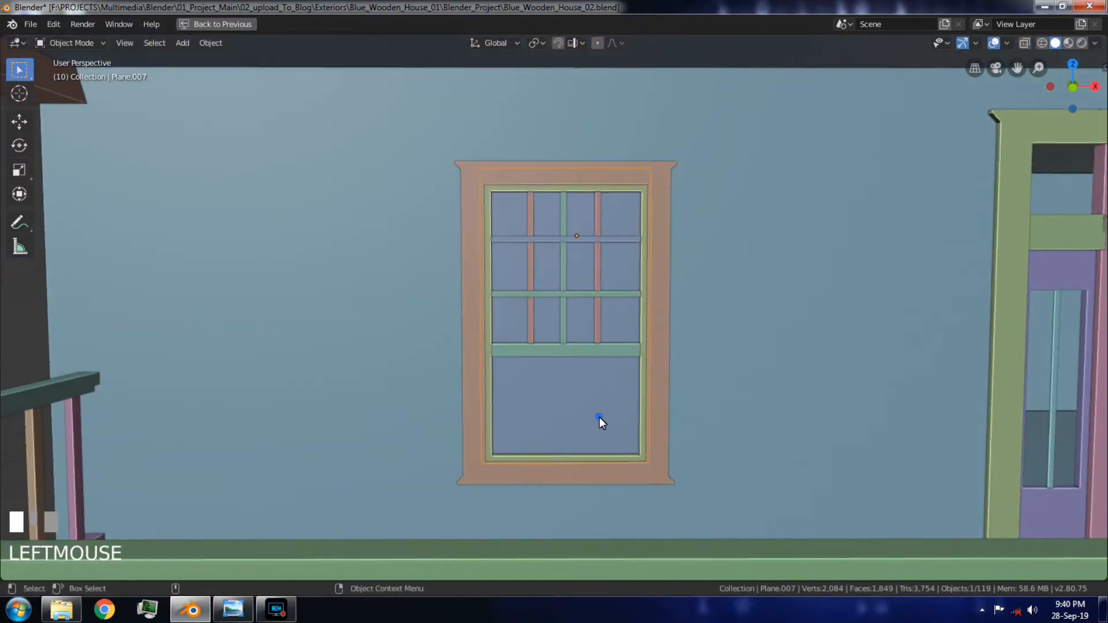
pyautogui.scroll(-2, 599, 420)
pyautogui.press('KP_1')
pyautogui.scroll(-3, 601, 432)
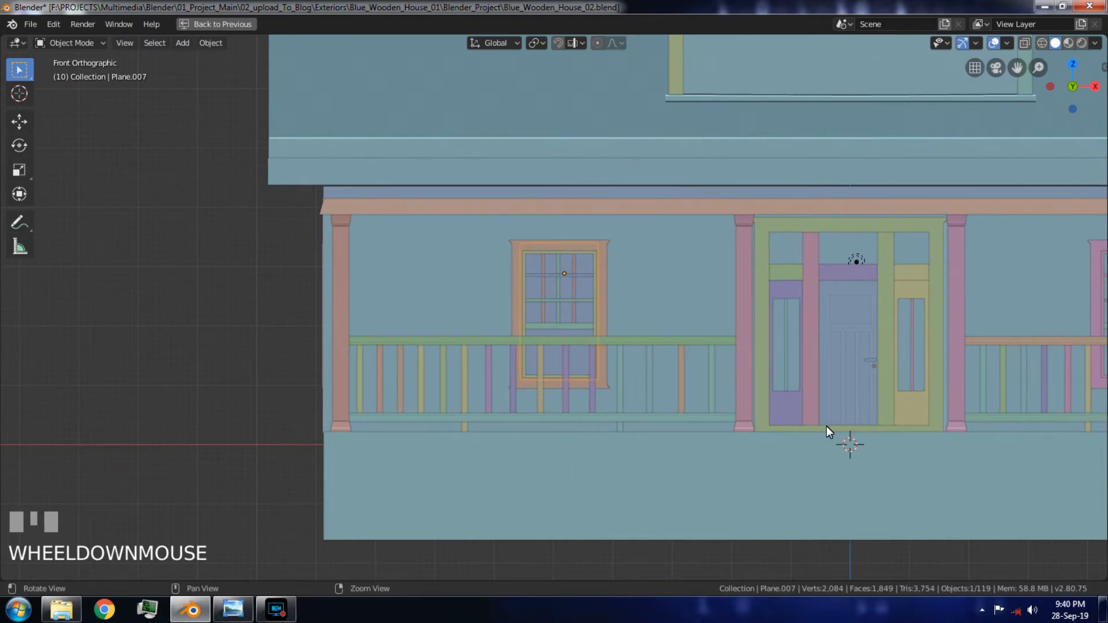
pyautogui.keyDown('alt'); pyautogui.moveTo(858, 424); pyautogui.dragTo(459, 428, button='middle'); pyautogui.keyUp('alt')
pyautogui.hotkey('shift', 'd')
pyautogui.press('x')
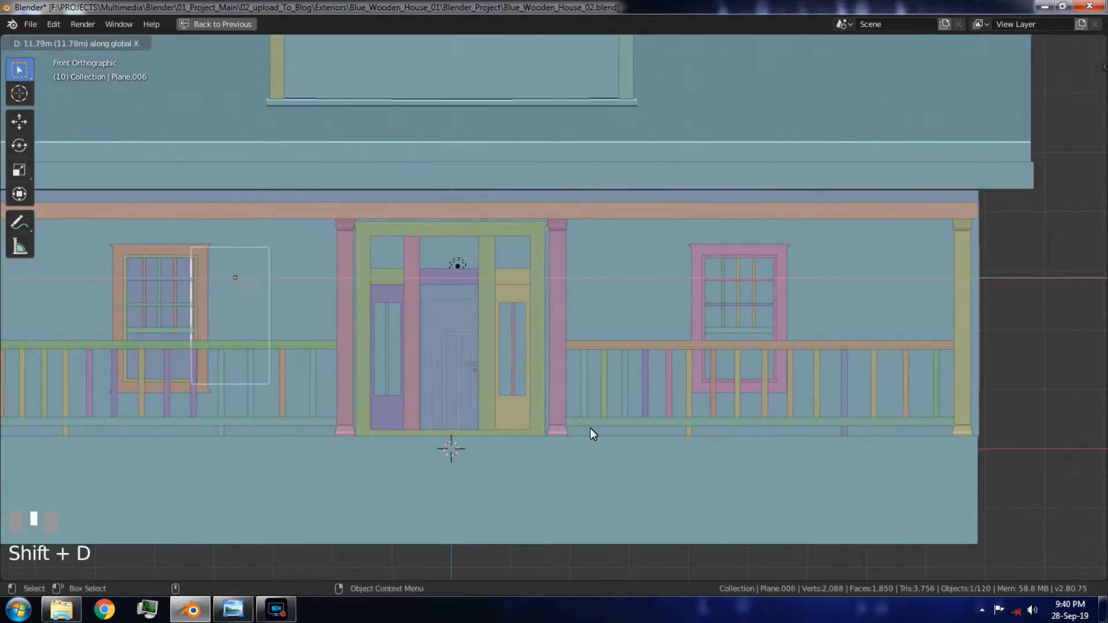
pyautogui.click(1037, 416)
# Step: Shift the duplicated plane about 0.164 m along X to fit the window frame
pyautogui.press('KP_Decimal')
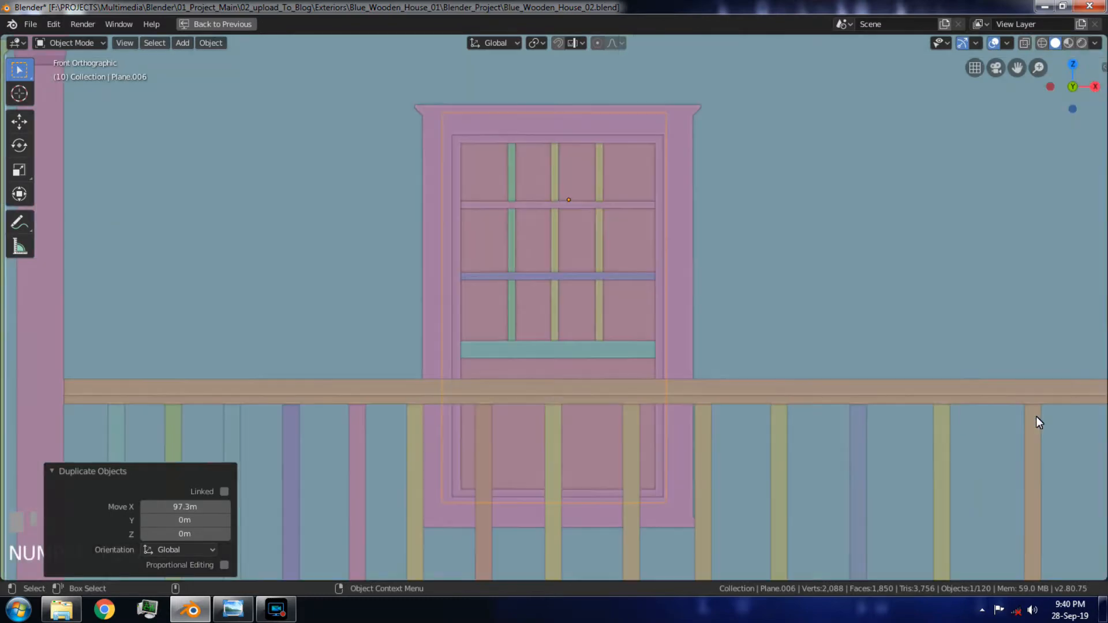
pyautogui.press('g')
pyautogui.press('x')
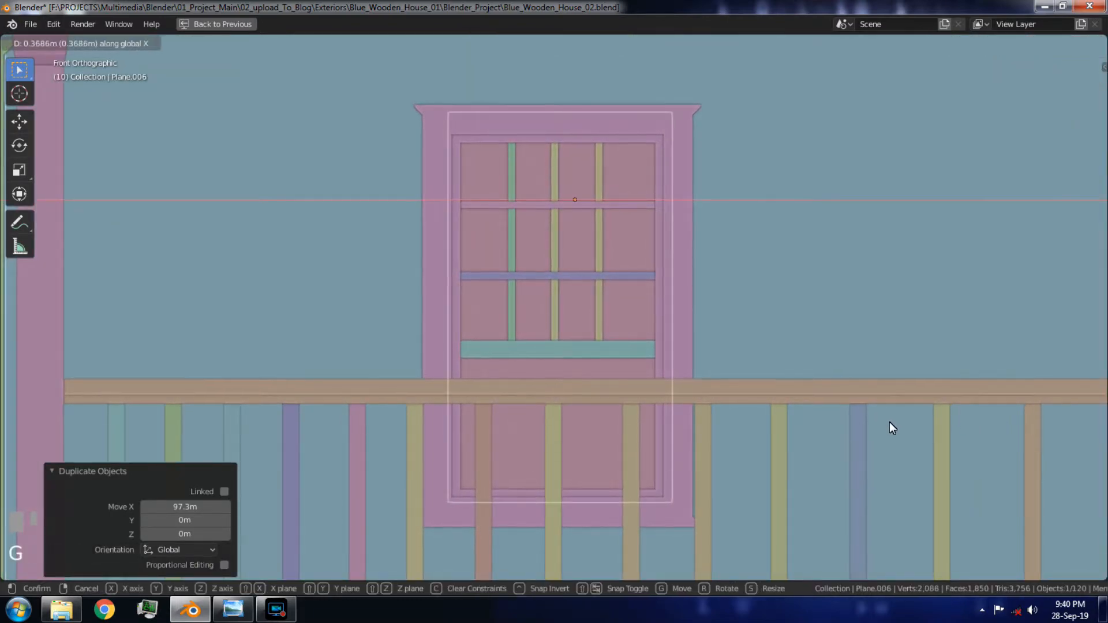
pyautogui.click(885, 422)
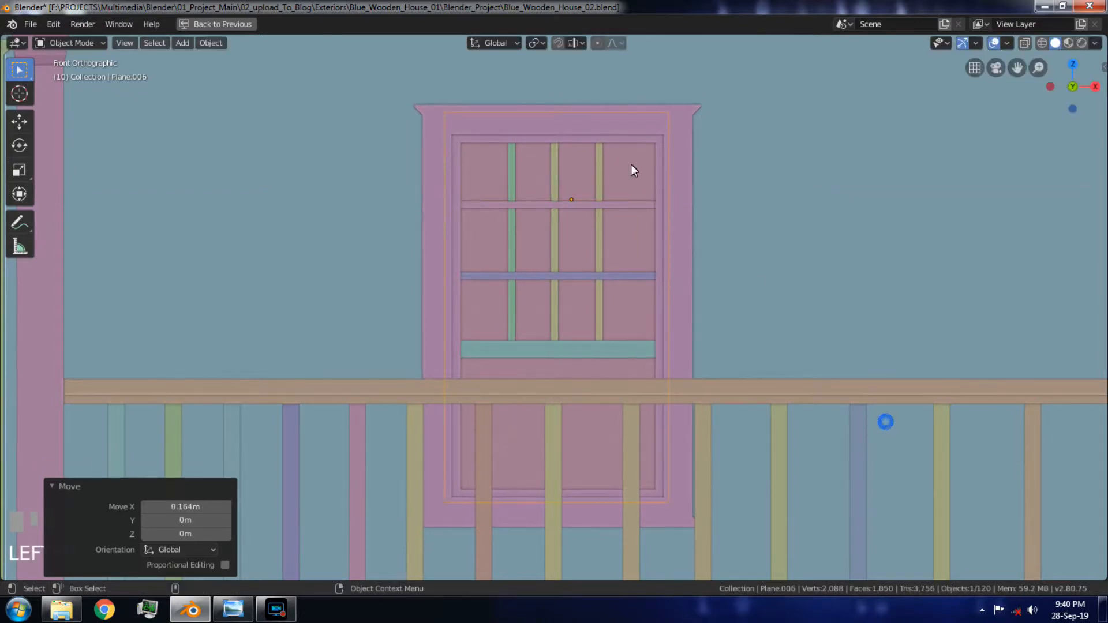
# Step: Try lowering the duplicated plane's top vertices about 0.78 m along Z in X-ray display, and undo the move
pyautogui.press('Tab')
pyautogui.press('1')
pyautogui.moveTo(423, 95); pyautogui.dragTo(762, 126)
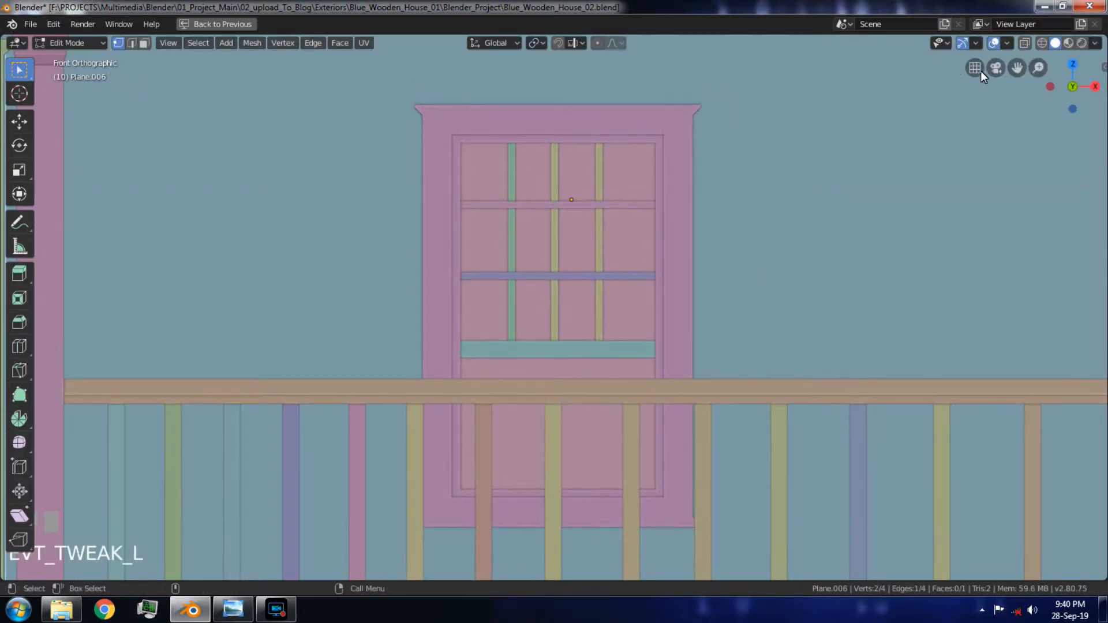
pyautogui.click(1025, 44)
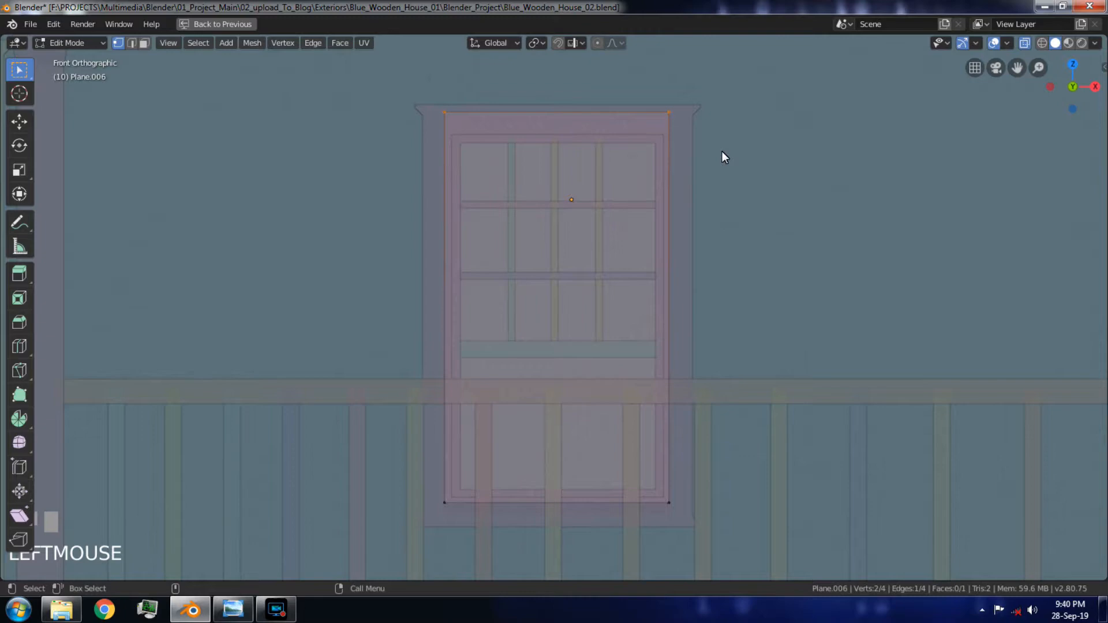
pyautogui.press('g')
pyautogui.press('z')
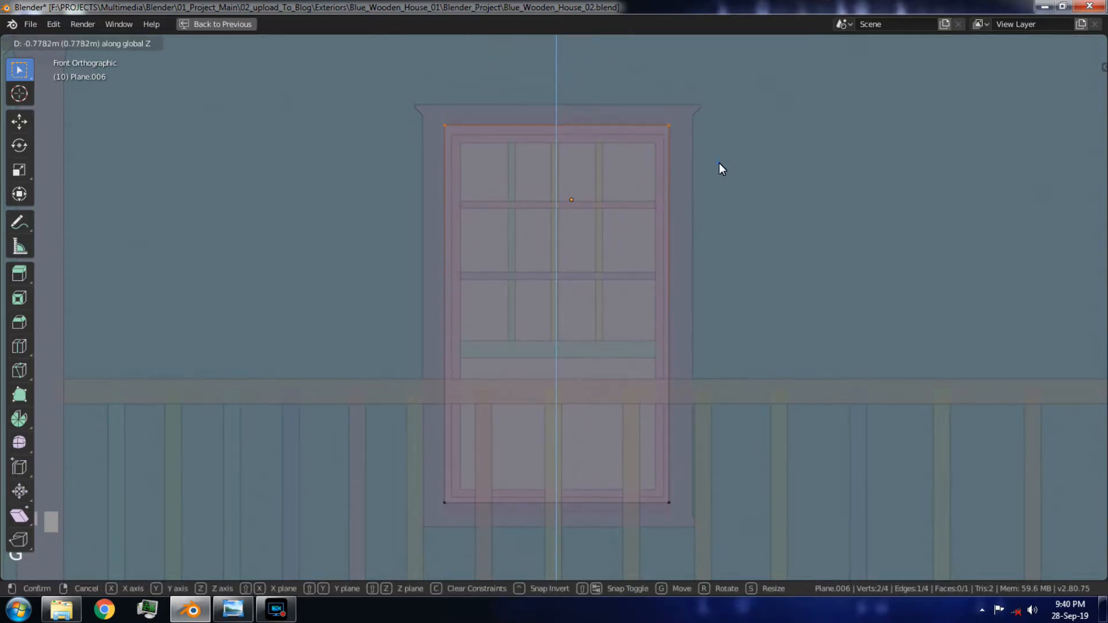
pyautogui.click(719, 163)
pyautogui.hotkey('ctrl', 'z')
pyautogui.press('Tab')
pyautogui.keyDown('alt'); pyautogui.moveTo(719, 265); pyautogui.dragTo(986, 77); pyautogui.keyUp('alt')
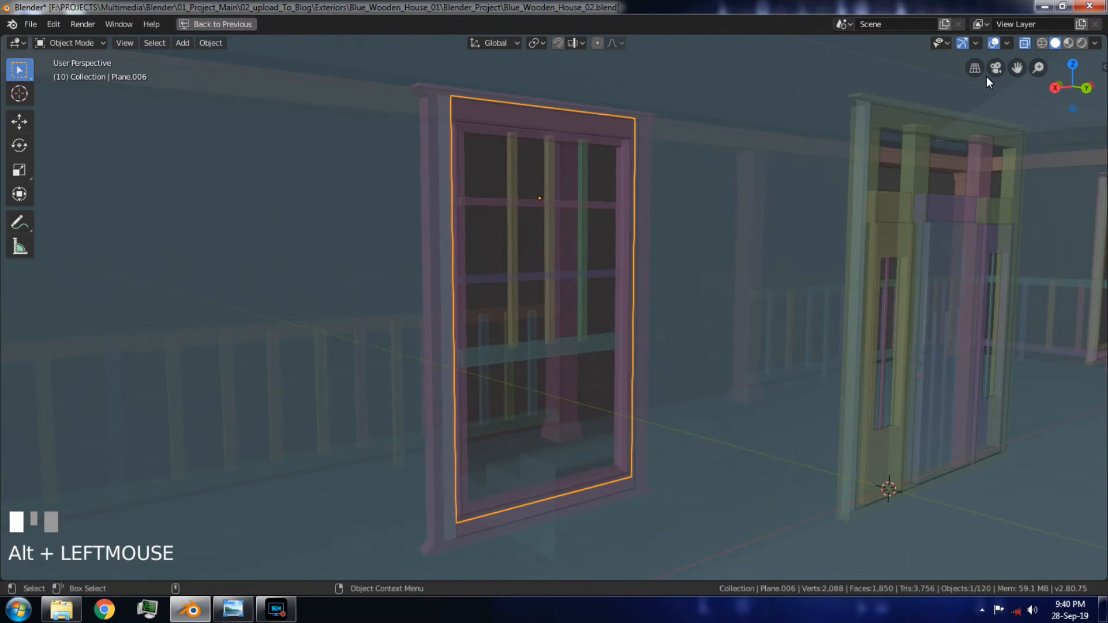
pyautogui.click(1029, 44)
# Step: Duplicate the second front window's plane and place the copy at the porch corner, about 50.6 m along X and 3.34 m along Y
pyautogui.keyDown('alt'); pyautogui.moveTo(848, 244); pyautogui.dragTo(607, 449); pyautogui.keyUp('alt')
pyautogui.click(549, 510)
pyautogui.click(534, 455)
pyautogui.click(557, 511)
pyautogui.keyDown('alt'); pyautogui.moveTo(847, 429); pyautogui.dragTo(708, 448); pyautogui.keyUp('alt')
pyautogui.keyDown('alt'); pyautogui.moveTo(708, 447); pyautogui.dragTo(357, 196, button='right'); pyautogui.keyUp('alt')
pyautogui.keyDown('alt'); pyautogui.moveTo(745, 393); pyautogui.dragTo(673, 398); pyautogui.keyUp('alt')
pyautogui.keyDown('alt'); pyautogui.moveTo(674, 397); pyautogui.dragTo(619, 362, button='right'); pyautogui.keyUp('alt')
pyautogui.keyDown('alt'); pyautogui.moveTo(619, 363); pyautogui.dragTo(597, 345); pyautogui.keyUp('alt')
pyautogui.hotkey('ctrl', 'z')
pyautogui.click(545, 342)
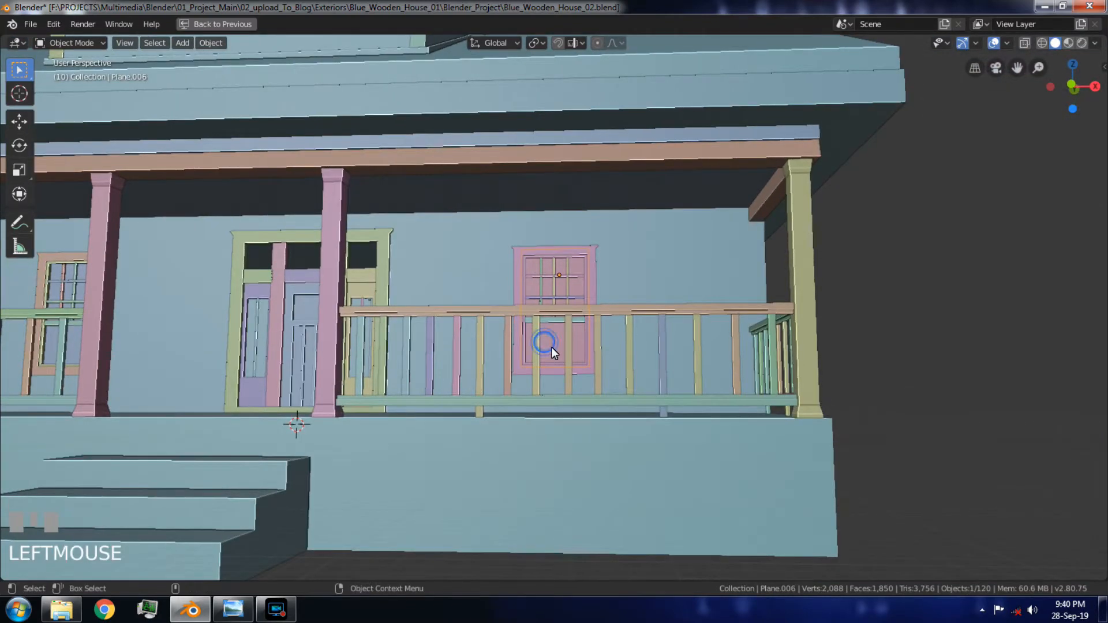
pyautogui.hotkey('shift', 'd')
pyautogui.click(812, 347)
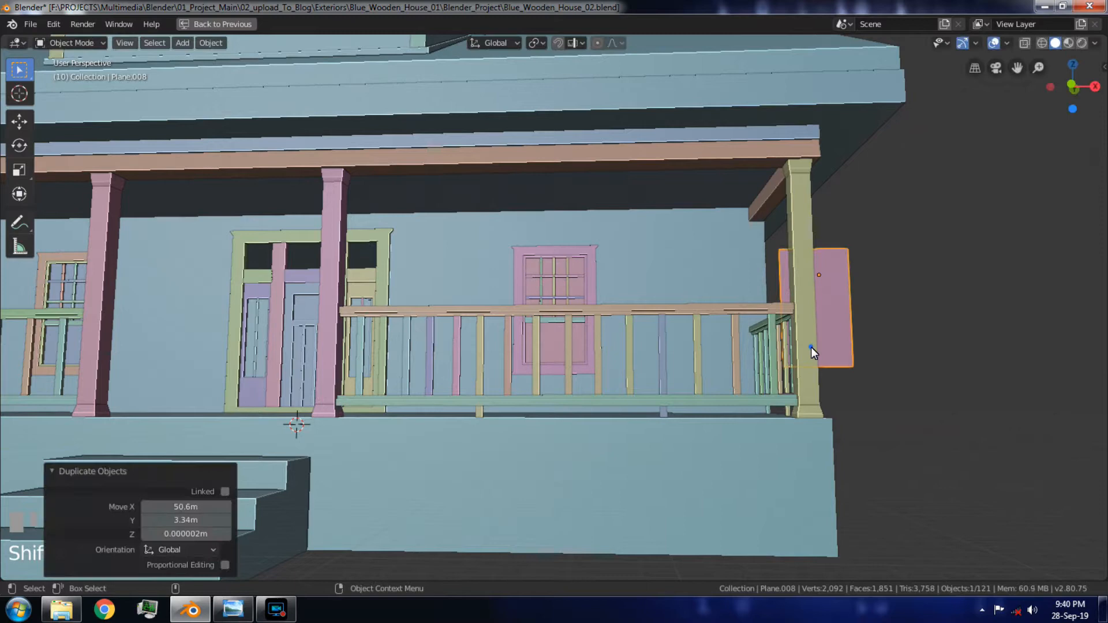
# Step: Rotate the copy 90° about Z and move it about 30.3 m along Y to the side window
pyautogui.press('r')
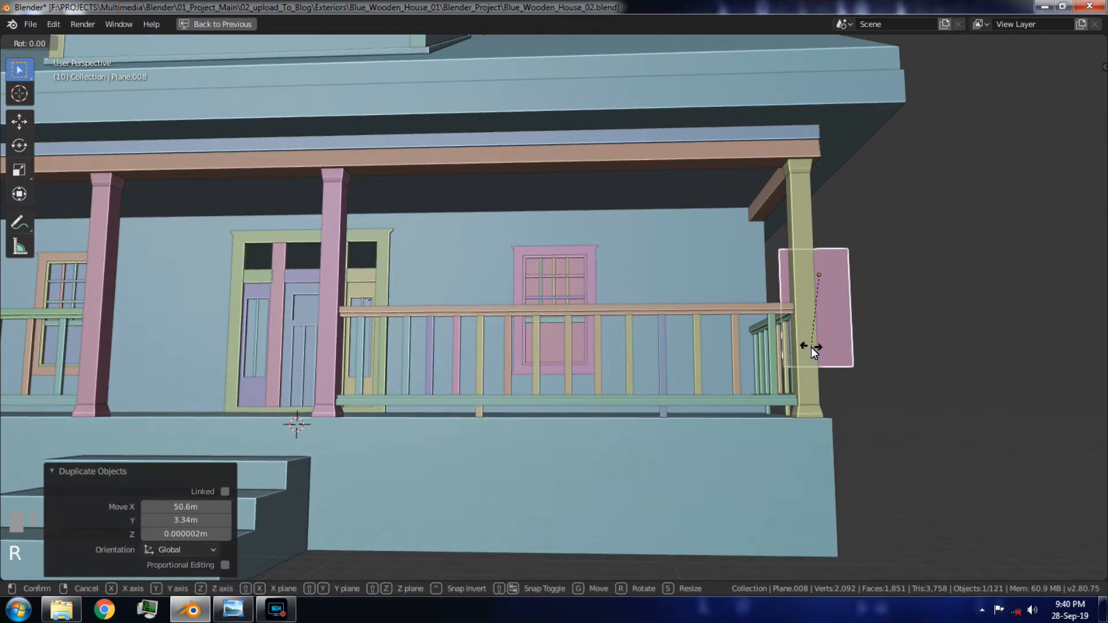
pyautogui.write('z90')
pyautogui.press('Return')
pyautogui.press('KP_3')
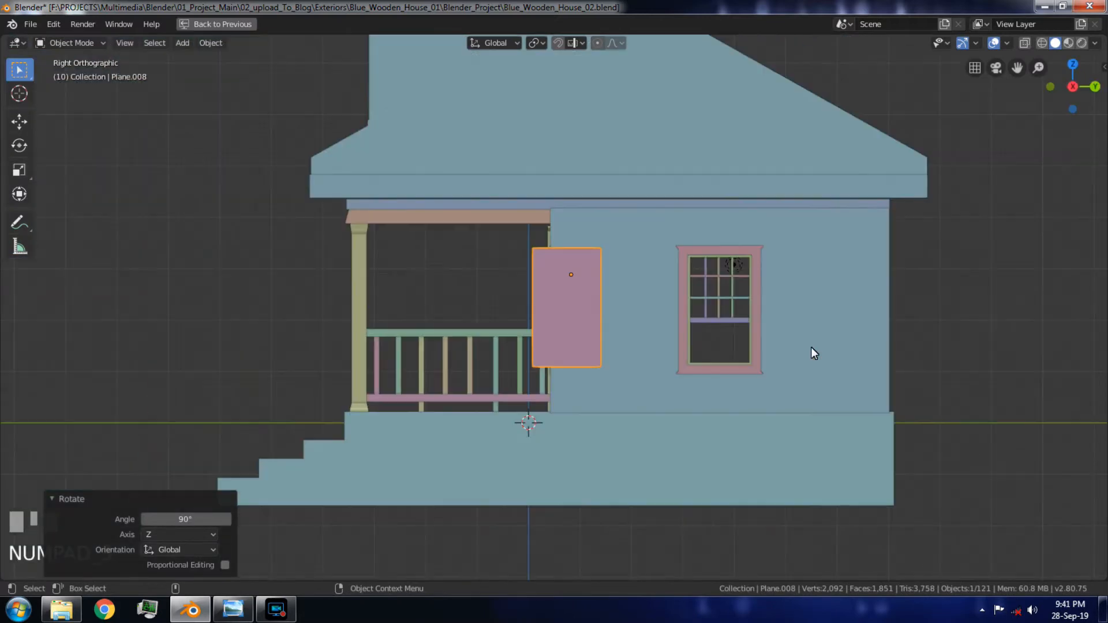
pyautogui.press('g')
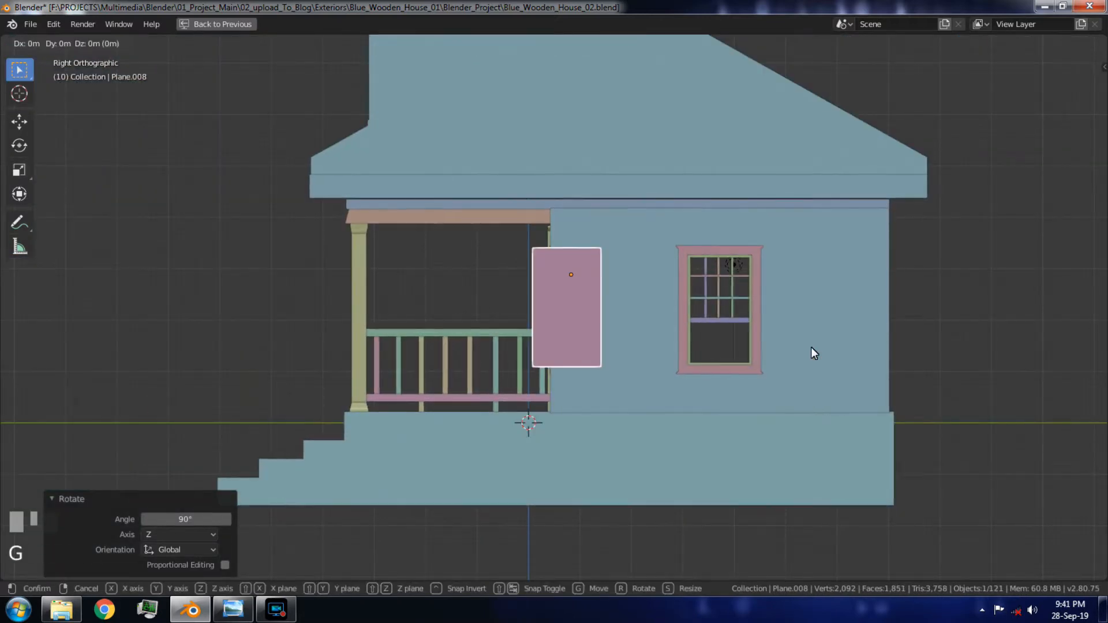
pyautogui.press('y')
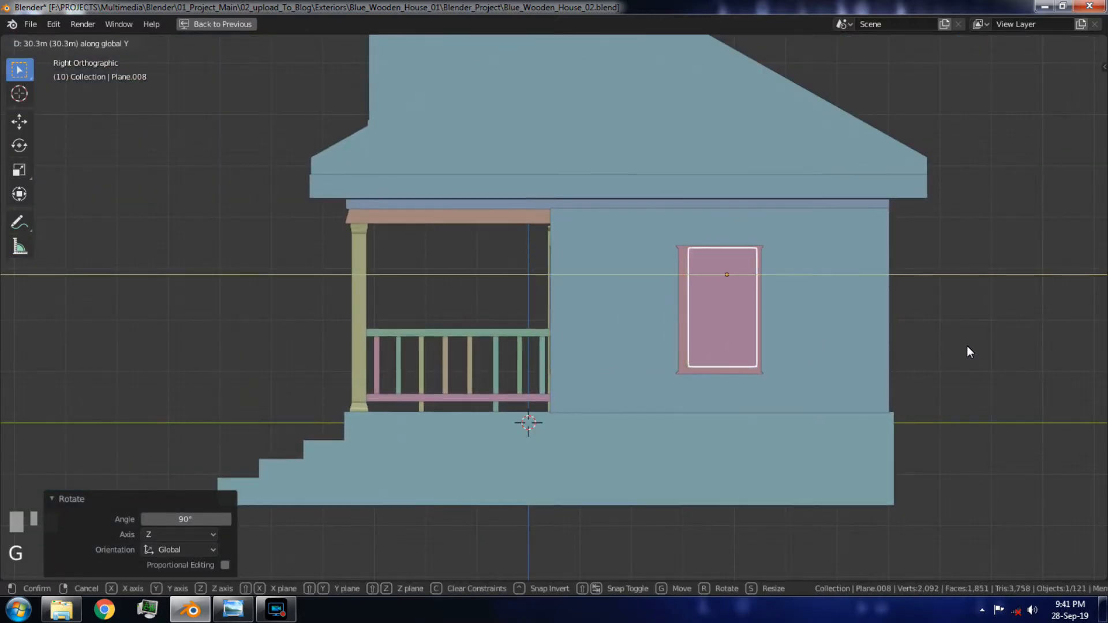
pyautogui.click(967, 345)
# Step: Adjust the copy's position about -0.45 m along Y to center it on the side window's frame
pyautogui.press('KP_Decimal')
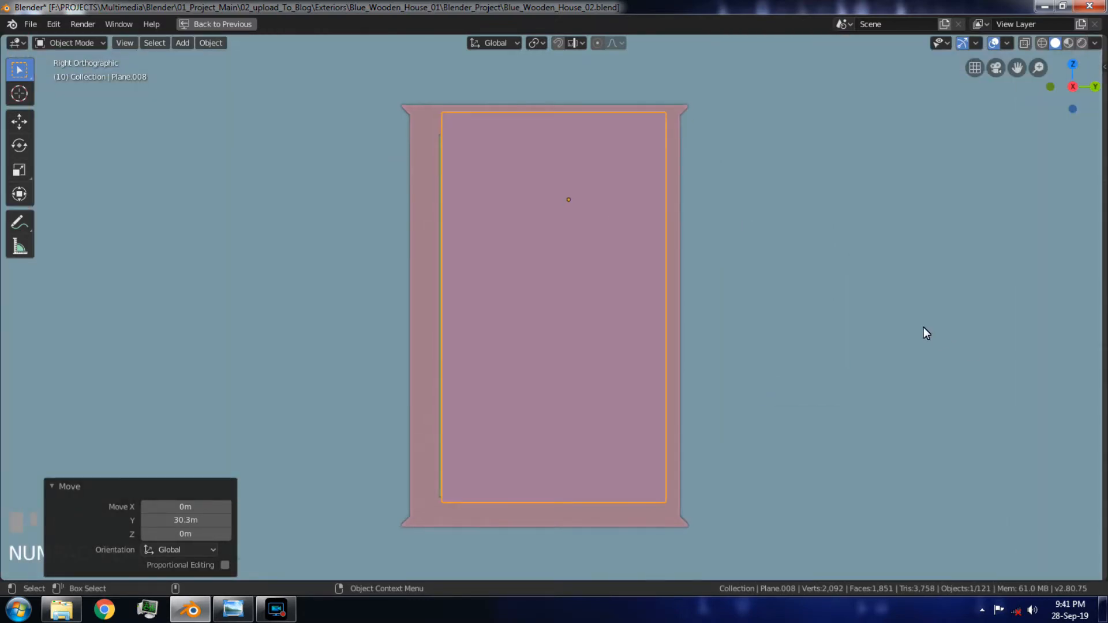
pyautogui.press('g')
pyautogui.press('y')
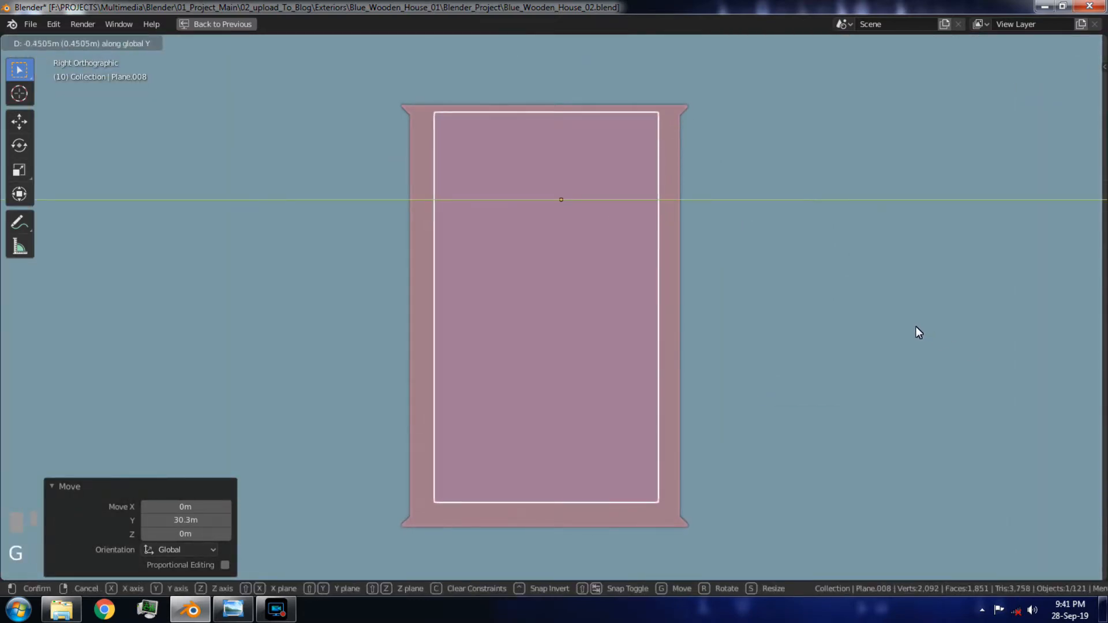
pyautogui.click(916, 327)
# Step: Move the plane about -35.8 m along X into the house interior
pyautogui.press('g')
pyautogui.press('x')
pyautogui.click(808, 348)
pyautogui.moveTo(785, 328); pyautogui.dragTo(764, 343, button='middle')
pyautogui.keyDown('alt'); pyautogui.moveTo(764, 344); pyautogui.dragTo(892, 350); pyautogui.keyUp('alt')
pyautogui.keyDown('alt'); pyautogui.moveTo(625, 377); pyautogui.dragTo(948, 368); pyautogui.keyUp('alt')
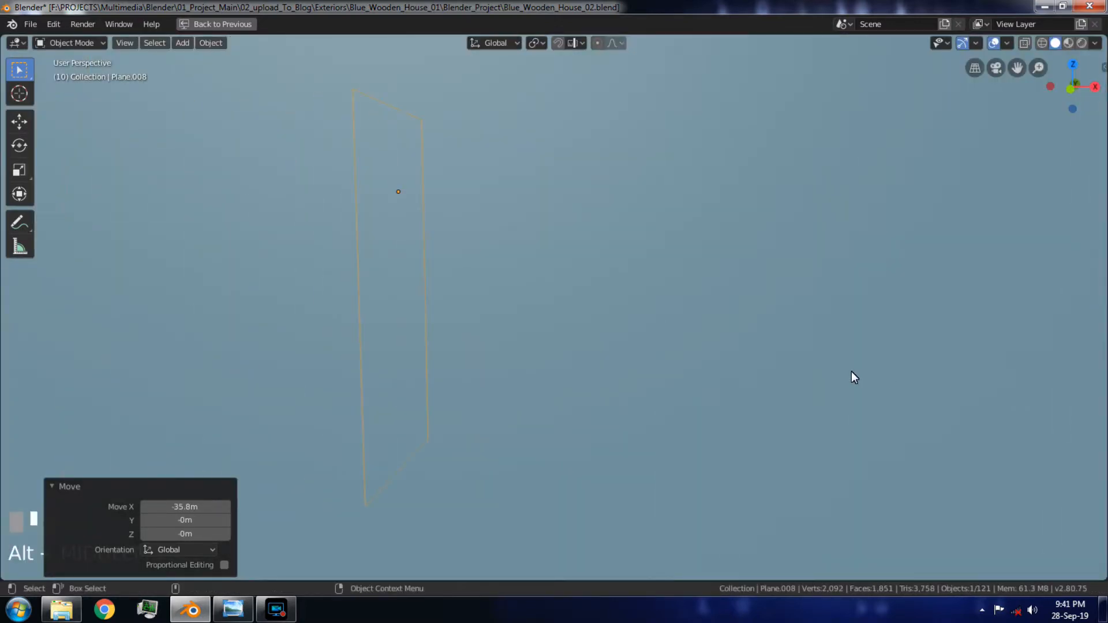
# Step: Move the plane back about 15.3 m and another 6.66 m along X to just behind the side window's bars
pyautogui.press('g')
pyautogui.press('x')
pyautogui.click(913, 384)
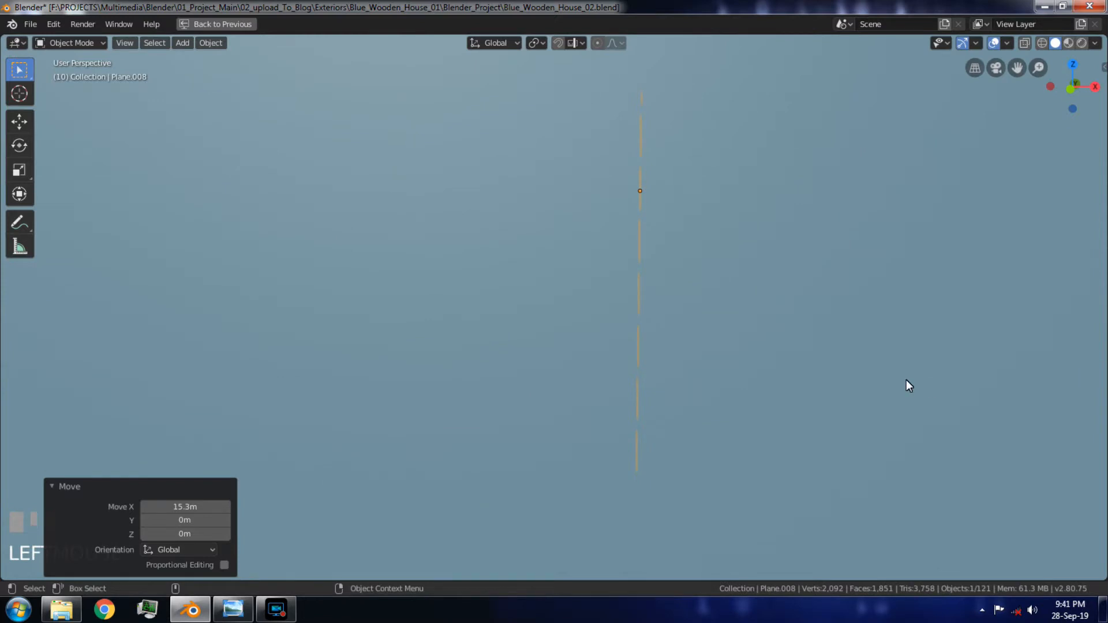
pyautogui.press('KP_Decimal')
pyautogui.keyDown('alt'); pyautogui.moveTo(865, 378); pyautogui.dragTo(991, 373); pyautogui.keyUp('alt')
pyautogui.keyDown('alt'); pyautogui.moveTo(899, 369); pyautogui.dragTo(848, 378); pyautogui.keyUp('alt')
pyautogui.press('g')
pyautogui.press('x')
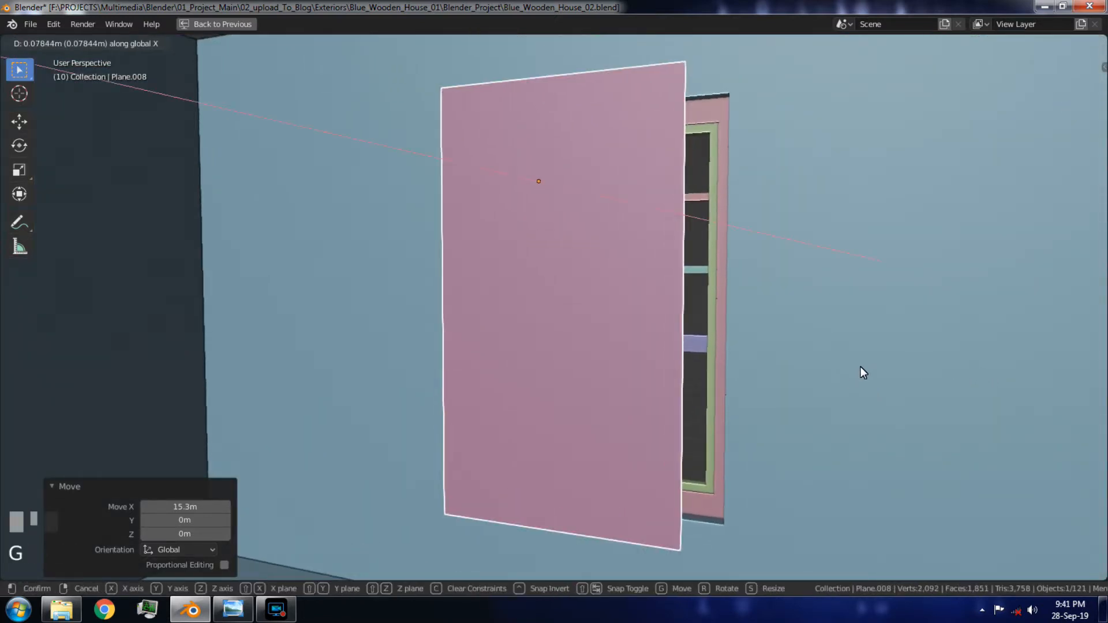
pyautogui.click(904, 343)
# Step: Try to move the side window's frame, sash and bars together along Y, and undo the move
pyautogui.keyDown('alt'); pyautogui.moveTo(769, 370); pyautogui.dragTo(554, 359); pyautogui.keyUp('alt')
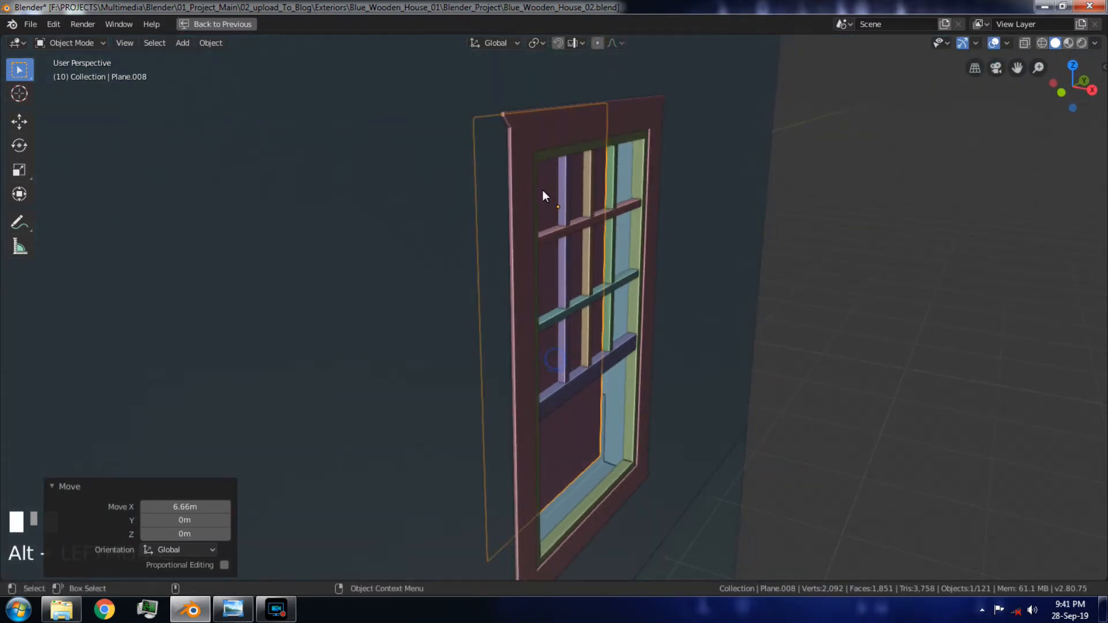
pyautogui.click(536, 179)
pyautogui.keyDown('alt'); pyautogui.moveTo(537, 178); pyautogui.dragTo(391, 203); pyautogui.keyUp('alt')
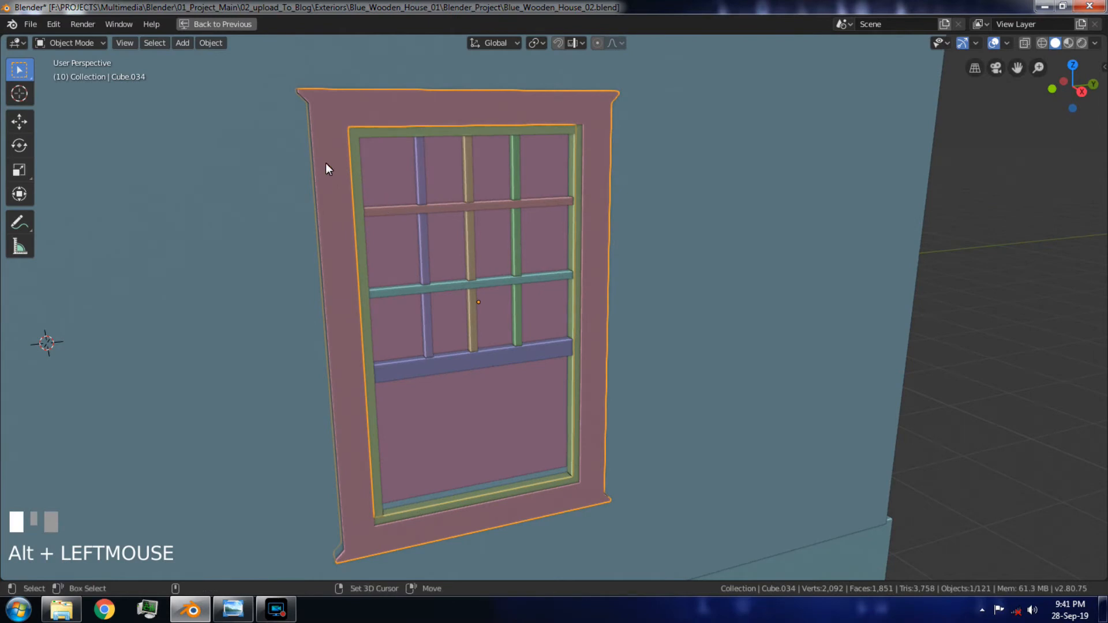
pyautogui.keyDown('shift'); pyautogui.click(322, 162); pyautogui.keyUp('shift')
pyautogui.keyDown('shift'); pyautogui.click(334, 179); pyautogui.keyUp('shift')
pyautogui.keyDown('shift'); pyautogui.click(365, 183); pyautogui.keyUp('shift')
pyautogui.keyDown('shift'); pyautogui.click(377, 206); pyautogui.keyUp('shift')
pyautogui.keyDown('shift'); pyautogui.click(425, 172); pyautogui.keyUp('shift')
pyautogui.keyDown('shift'); pyautogui.click(468, 173); pyautogui.keyUp('shift')
pyautogui.keyDown('shift'); pyautogui.click(512, 182); pyautogui.keyUp('shift')
pyautogui.keyDown('shift'); pyautogui.click(507, 284); pyautogui.keyUp('shift')
pyautogui.keyDown('shift'); pyautogui.click(506, 284); pyautogui.keyUp('shift')
pyautogui.keyDown('shift'); pyautogui.click(489, 356); pyautogui.keyUp('shift')
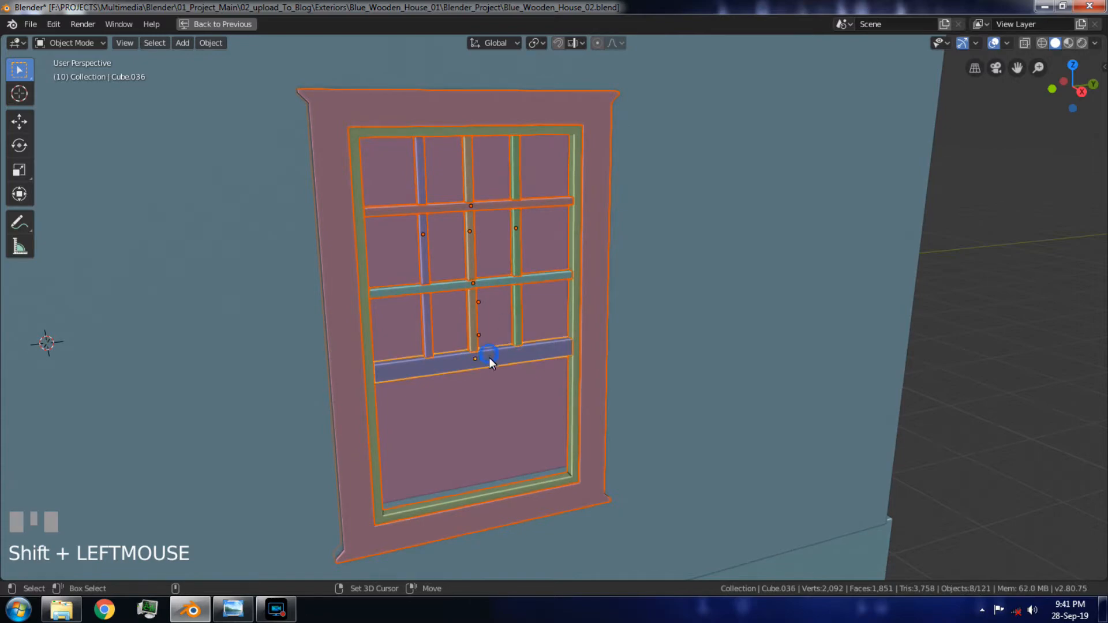
pyautogui.keyDown('alt'); pyautogui.moveTo(543, 363); pyautogui.dragTo(639, 415); pyautogui.keyUp('alt')
pyautogui.press('g')
pyautogui.press('y')
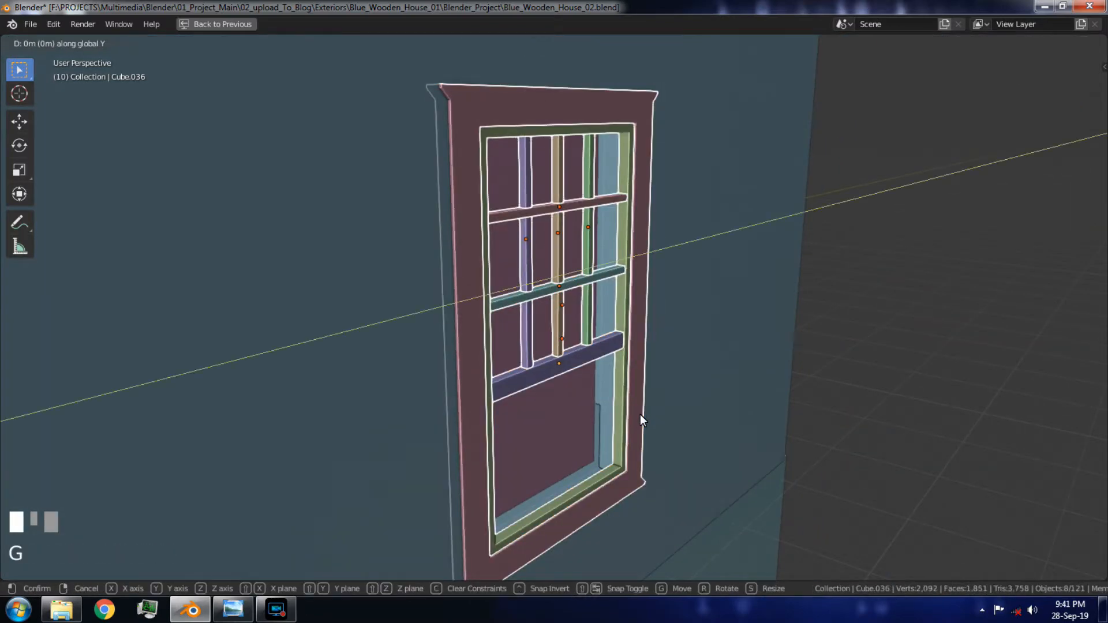
pyautogui.click(639, 414)
pyautogui.keyDown('alt'); pyautogui.moveTo(570, 367); pyautogui.dragTo(755, 342); pyautogui.keyUp('alt')
pyautogui.hotkey('ctrl', 'z')
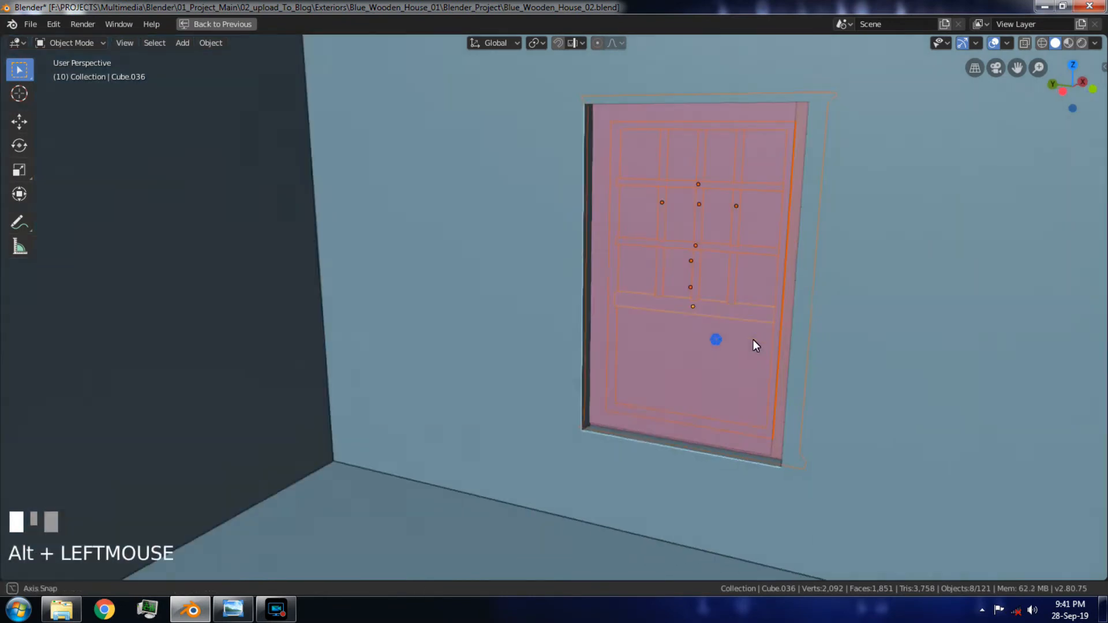
# Step: Move the bottom edge of the side window's pane about -1.15 m along Z to reach past the wall opening
pyautogui.click(737, 441)
pyautogui.keyDown('alt'); pyautogui.moveTo(759, 397); pyautogui.dragTo(783, 338); pyautogui.keyUp('alt')
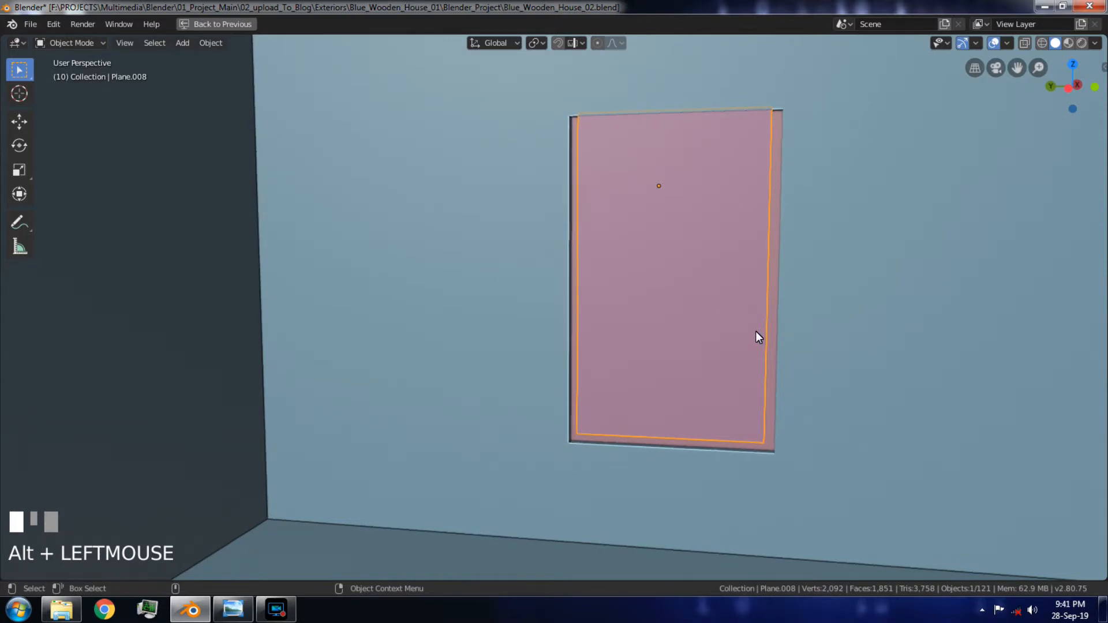
pyautogui.press('g')
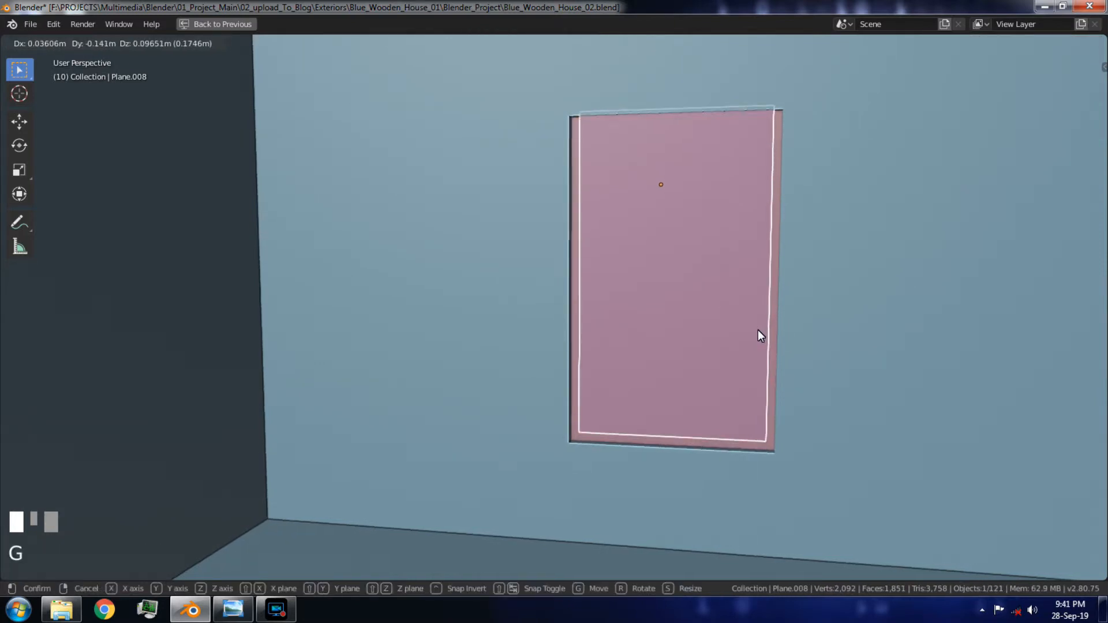
pyautogui.click(750, 338)
pyautogui.keyDown('alt'); pyautogui.moveTo(750, 338); pyautogui.dragTo(772, 338); pyautogui.keyUp('alt')
pyautogui.press('Tab')
pyautogui.moveTo(531, 88); pyautogui.dragTo(771, 144)
pyautogui.moveTo(539, 375); pyautogui.dragTo(852, 472)
pyautogui.press('g')
pyautogui.press('z')
pyautogui.click(846, 487)
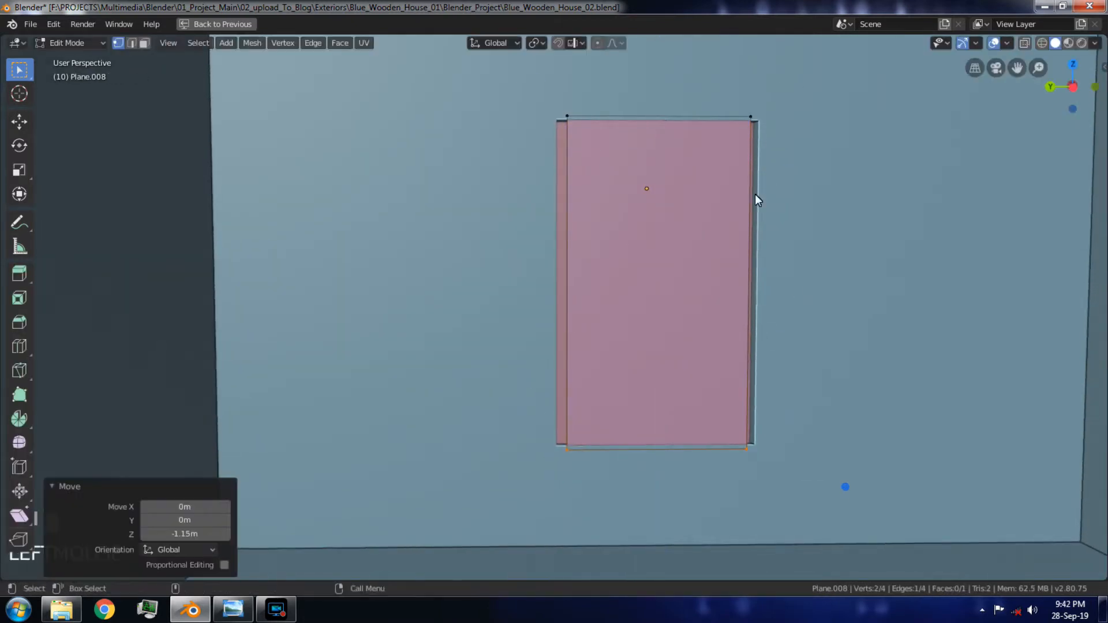
# Step: Move both vertical edges of the pane outward along Y until it covers the full width of the window opening
pyautogui.moveTo(785, 364); pyautogui.dragTo(801, 361)
pyautogui.hotkey('ctrl', 'z')
pyautogui.press('g')
pyautogui.press('y')
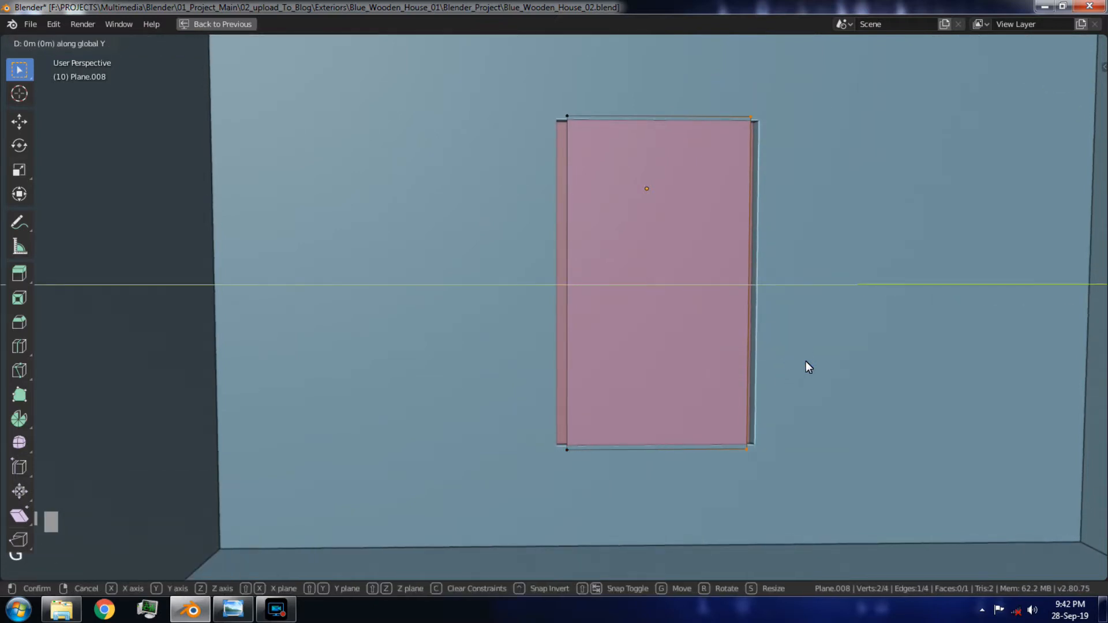
pyautogui.click(811, 361)
pyautogui.moveTo(521, 92); pyautogui.dragTo(639, 484)
pyautogui.press('g')
pyautogui.press('y')
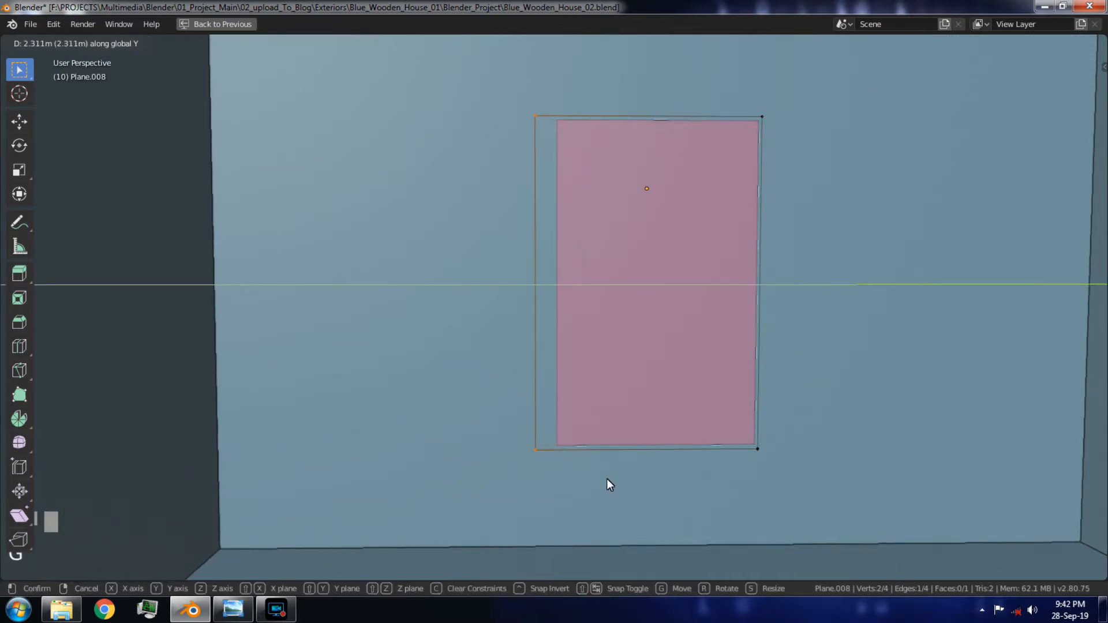
pyautogui.click(623, 479)
# Step: Move the pane about 0.33 m and another 1.21 m along X into the side window's opening
pyautogui.press('Tab')
pyautogui.moveTo(621, 321); pyautogui.dragTo(650, 331, button='middle')
pyautogui.moveTo(650, 331); pyautogui.dragTo(686, 340, button='middle')
pyautogui.press('g')
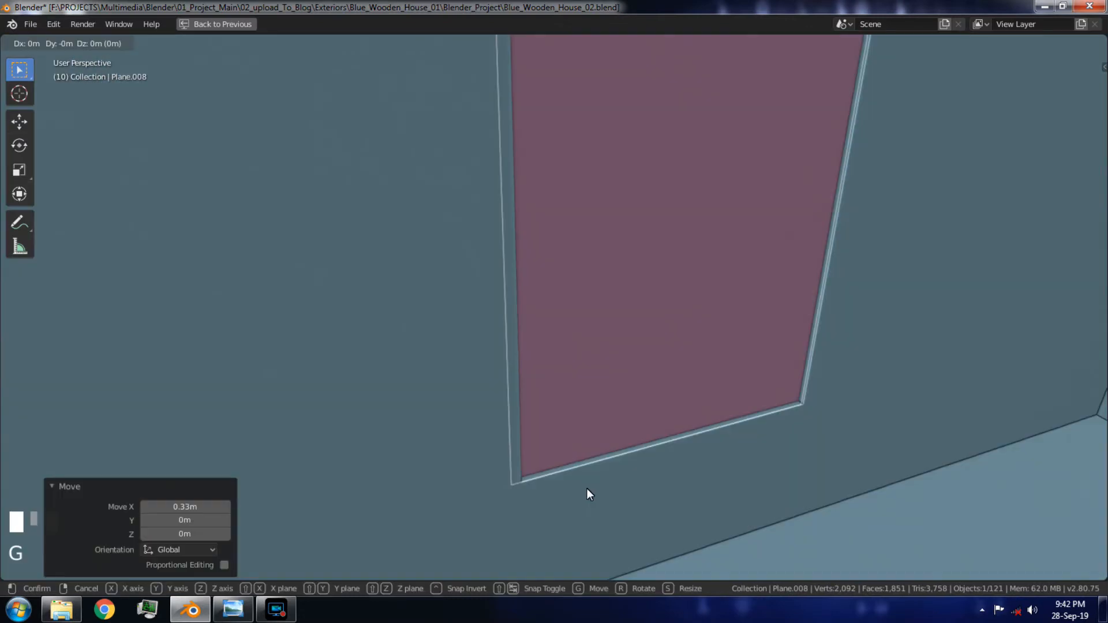
pyautogui.press('x')
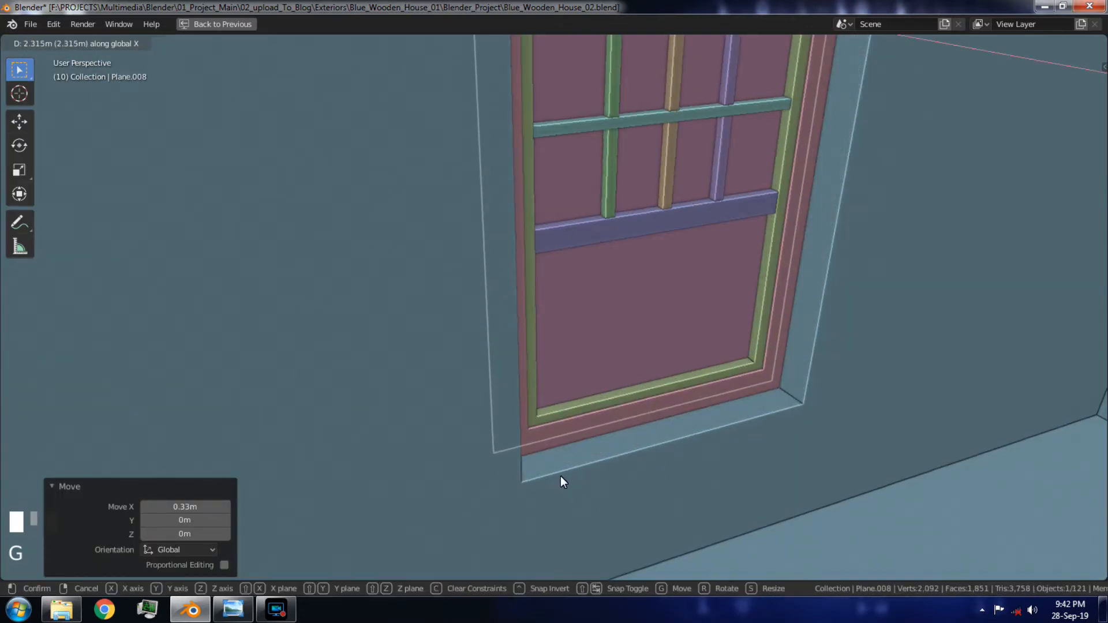
pyautogui.click(570, 487)
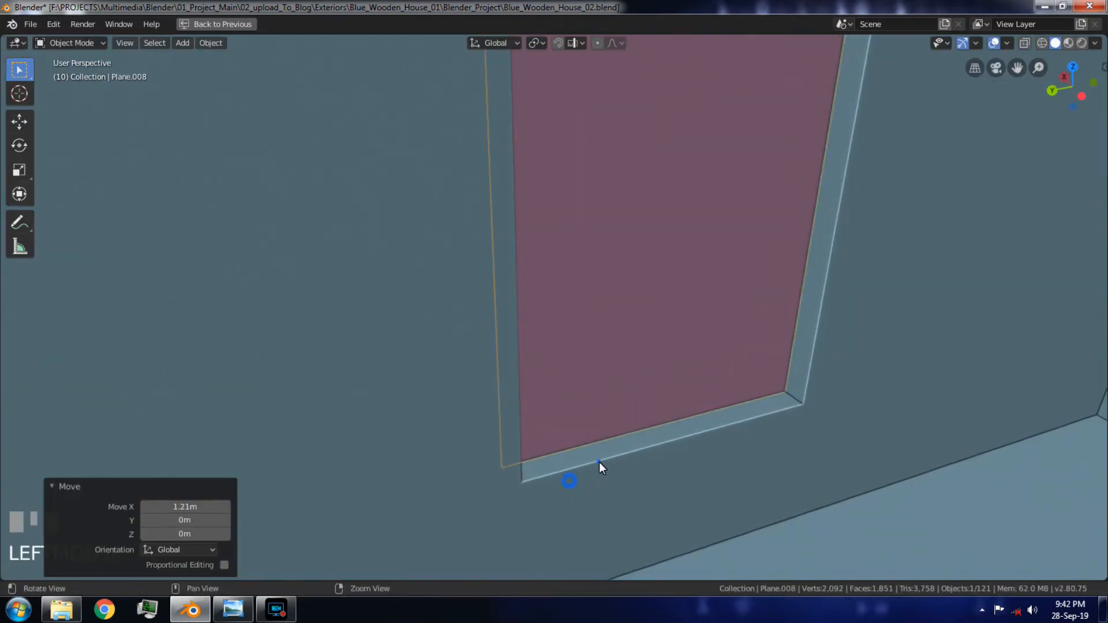
# Step: Duplicate the side window's pane and move the copy about -123 m along X toward the opposite side of the house
pyautogui.press('KP_1')
pyautogui.scroll(3, 458, 289)
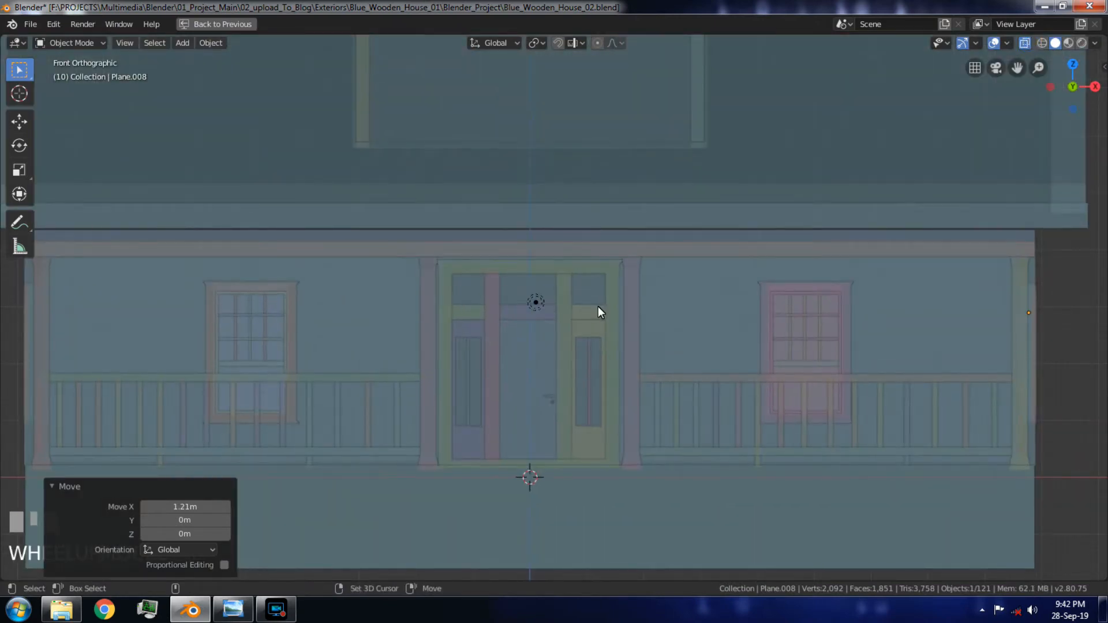
pyautogui.hotkey('shift', 'd')
pyautogui.press('x')
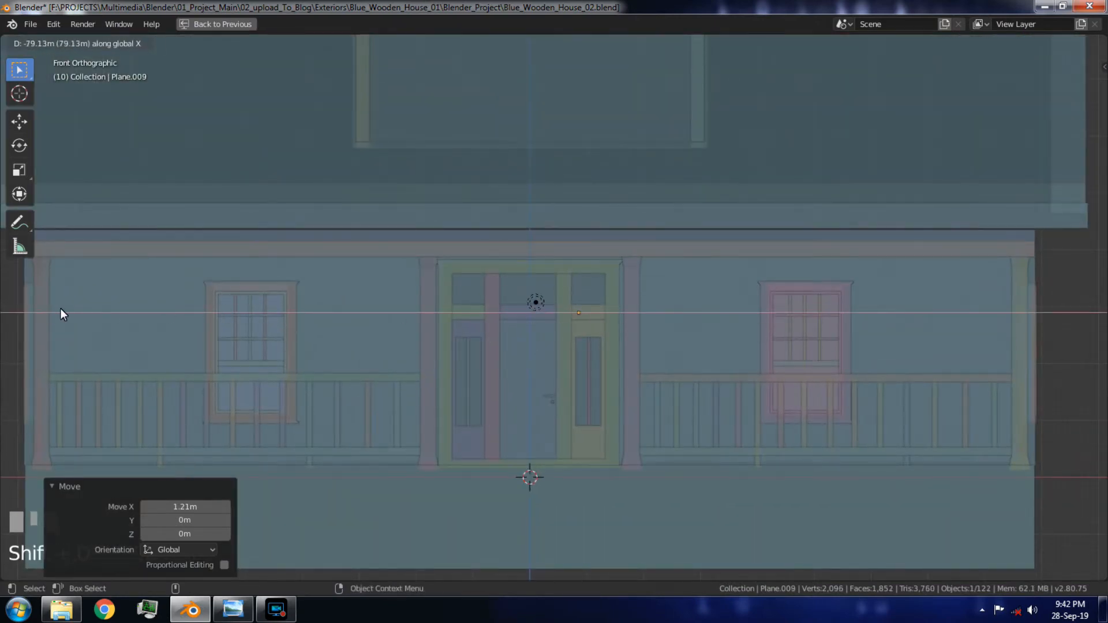
pyautogui.click(1003, 310)
# Step: Move the duplicated pane another -56.3 m or so along X to the opposite side window
pyautogui.press('KP_Decimal')
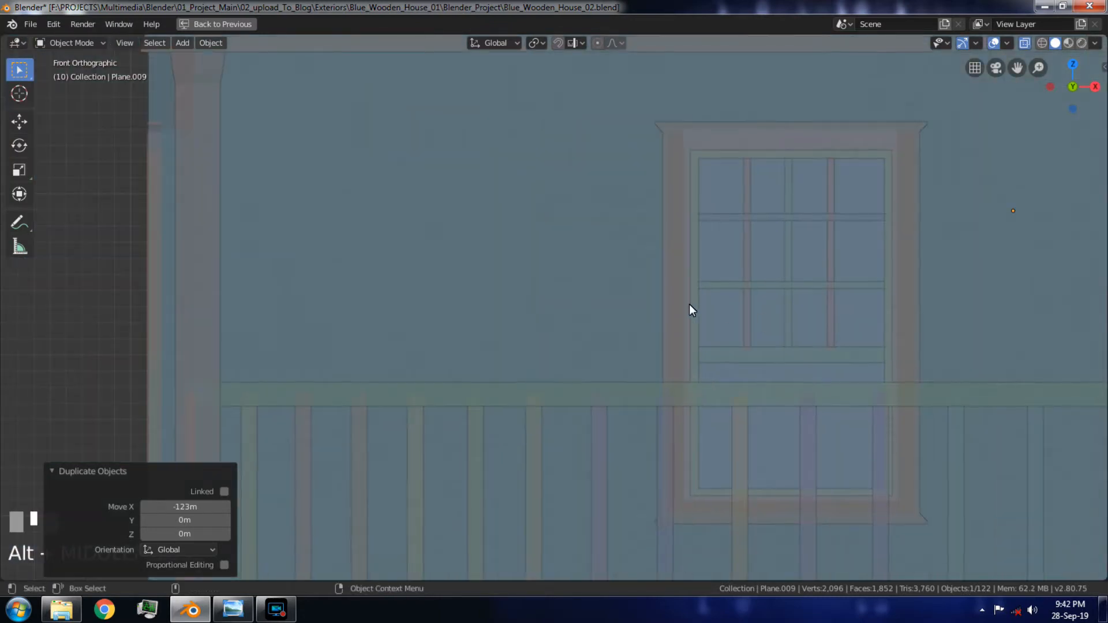
pyautogui.scroll(-2, 689, 306)
pyautogui.press('g')
pyautogui.press('x')
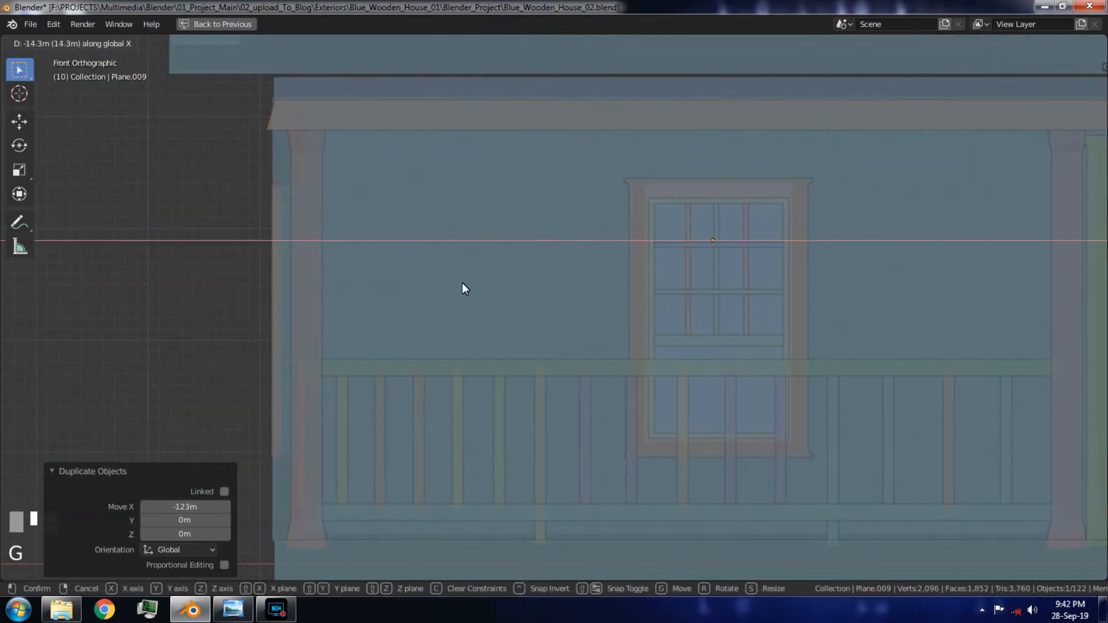
pyautogui.click(59, 266)
pyautogui.keyDown('alt'); pyautogui.moveTo(199, 281); pyautogui.dragTo(271, 288); pyautogui.keyUp('alt')
pyautogui.press('KP_Decimal')
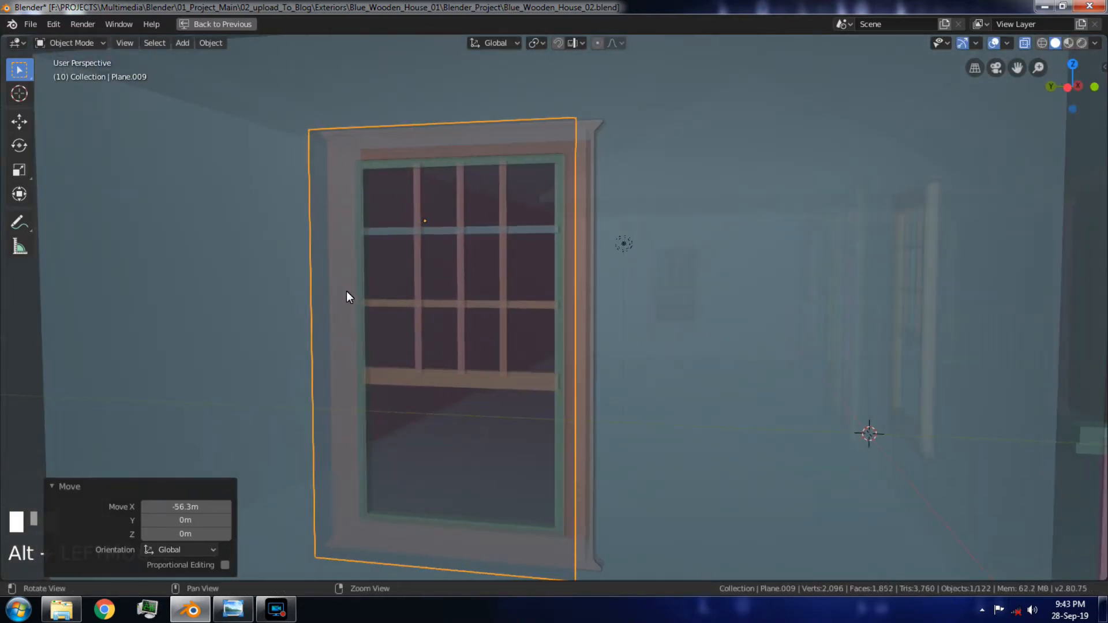
# Step: Turn off X-ray display and move the pane about 3.14 m along X to sit behind the window's bars
pyautogui.click(1024, 43)
pyautogui.keyDown('alt'); pyautogui.moveTo(720, 167); pyautogui.dragTo(554, 202); pyautogui.keyUp('alt')
pyautogui.press('g')
pyautogui.press('x')
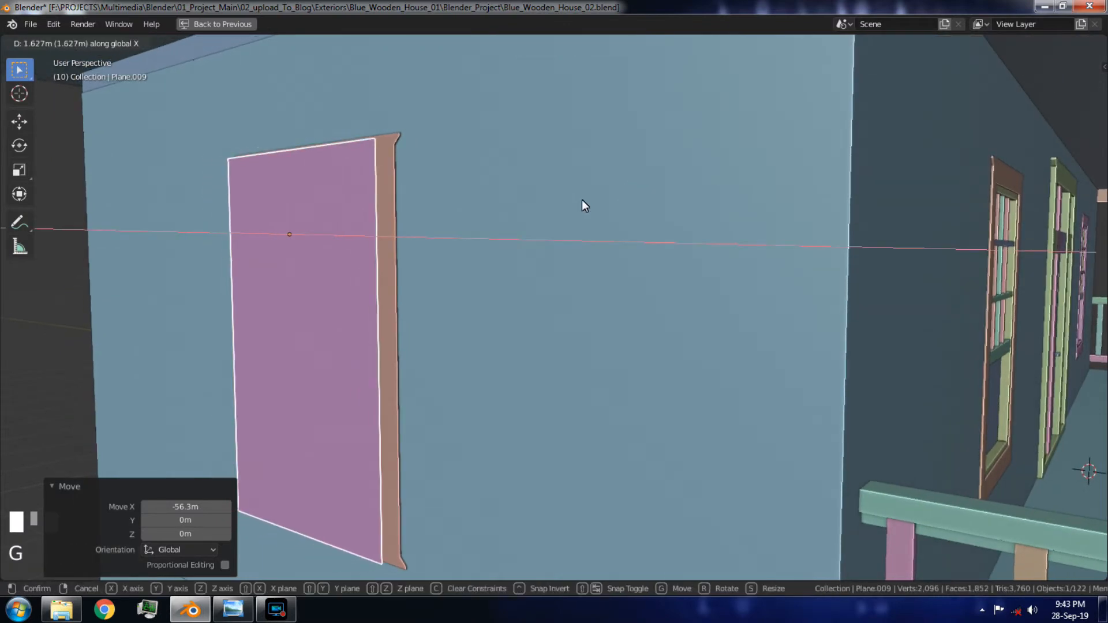
pyautogui.click(597, 197)
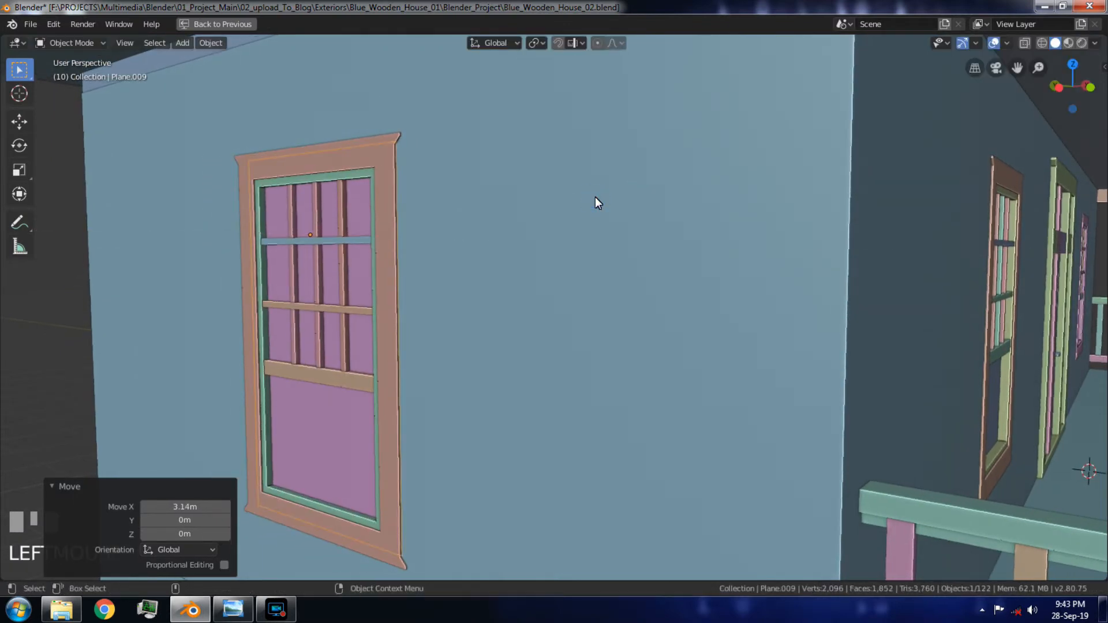
# Step: Adjust the pane about 0.515 m along X within the opposite side window's opening, working from inside the house
pyautogui.press('KP_Decimal')
pyautogui.keyDown('alt'); pyautogui.moveTo(594, 196); pyautogui.dragTo(405, 210); pyautogui.keyUp('alt')
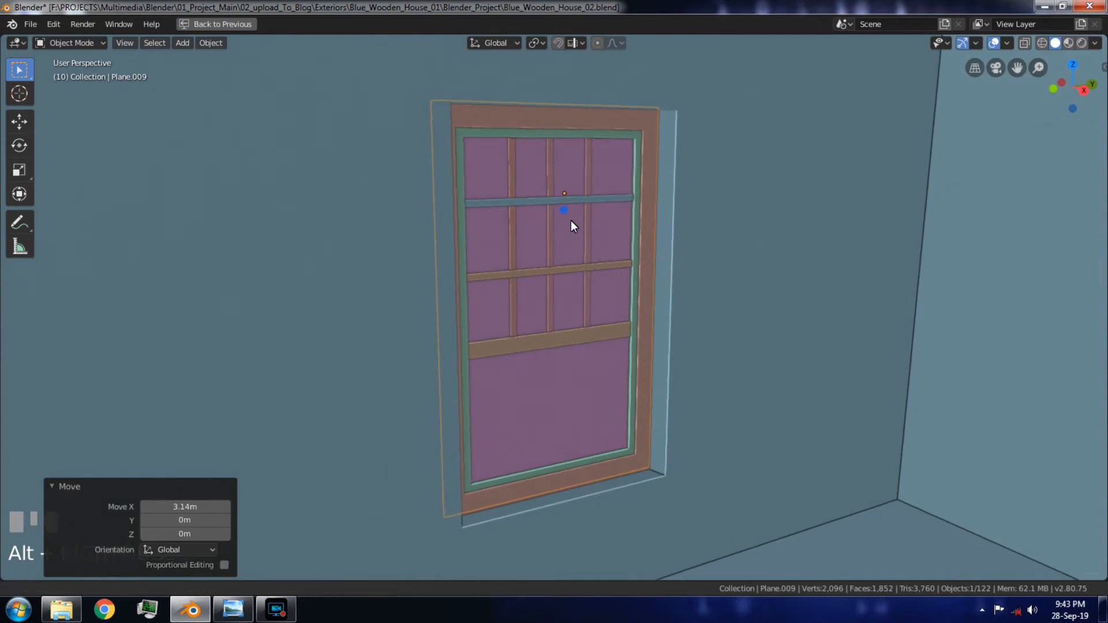
pyautogui.keyDown('alt'); pyautogui.moveTo(569, 217); pyautogui.dragTo(584, 233, button='right'); pyautogui.keyUp('alt')
pyautogui.press('g')
pyautogui.press('x')
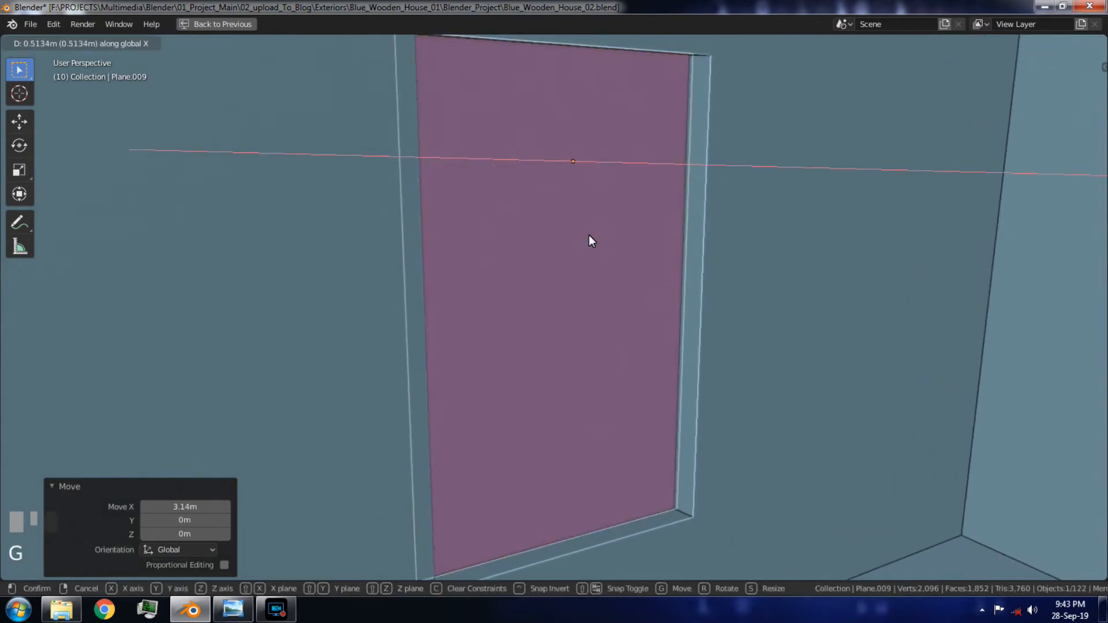
pyautogui.click(588, 236)
# Step: Deselect everything and save the file, and set the viewport shading color to Material
pyautogui.keyDown('alt'); pyautogui.moveTo(626, 356); pyautogui.dragTo(536, 267, button='right'); pyautogui.keyUp('alt')
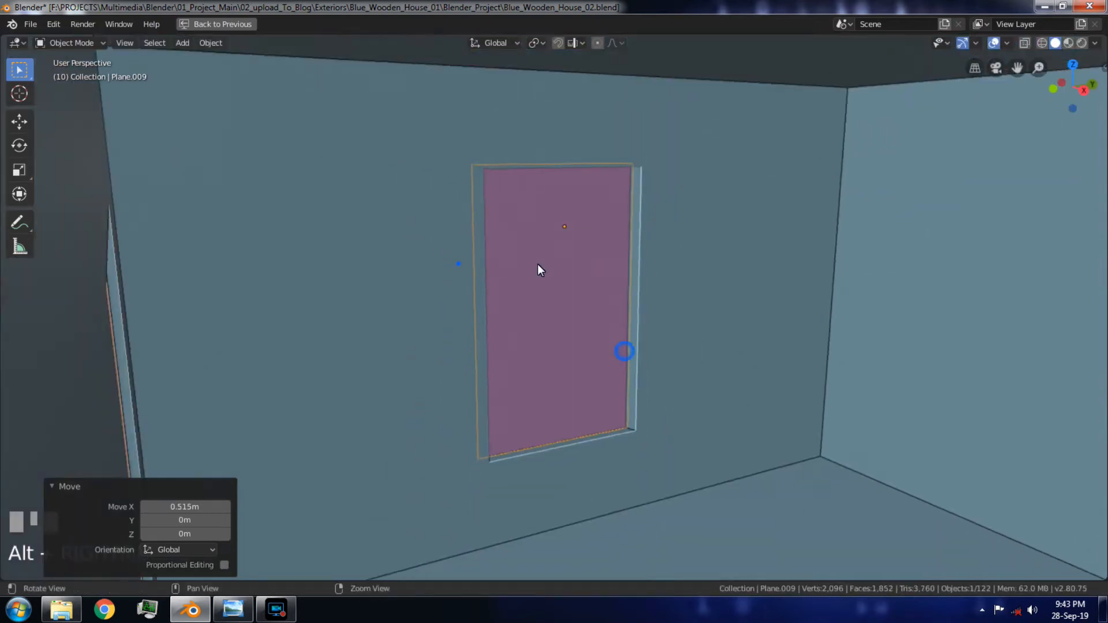
pyautogui.keyDown('alt'); pyautogui.moveTo(536, 267); pyautogui.dragTo(714, 307); pyautogui.keyUp('alt')
pyautogui.keyDown('alt'); pyautogui.moveTo(715, 307); pyautogui.dragTo(549, 286, button='right'); pyautogui.keyUp('alt')
pyautogui.keyDown('alt'); pyautogui.moveTo(550, 286); pyautogui.dragTo(1017, 290); pyautogui.keyUp('alt')
pyautogui.click(1016, 290)
pyautogui.hotkey('ctrl', 's')
pyautogui.click(1095, 43)
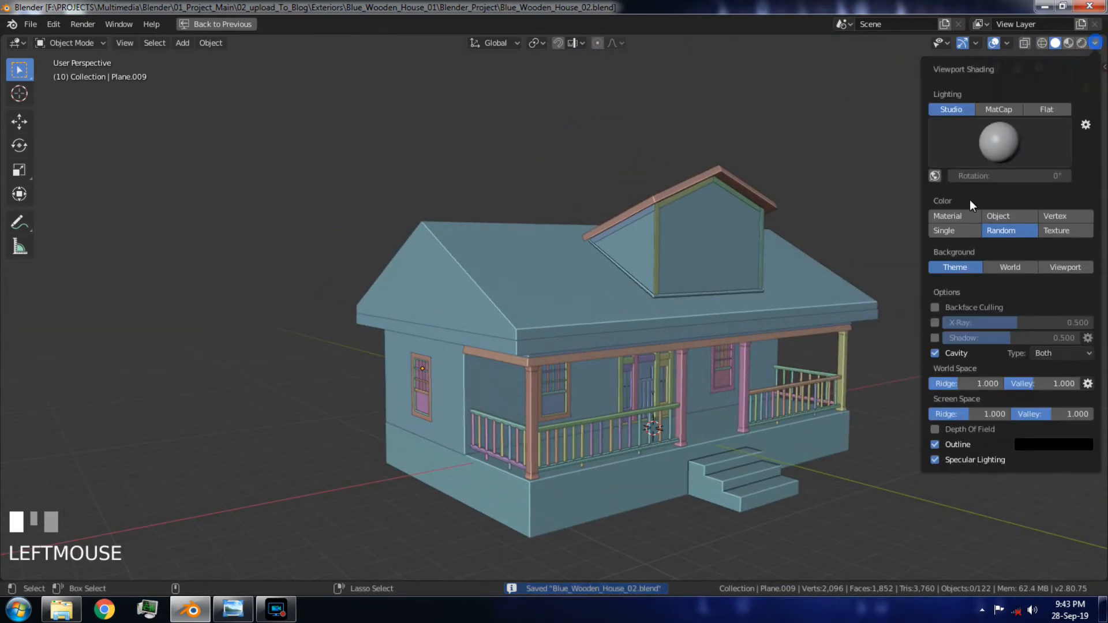
pyautogui.click(943, 218)
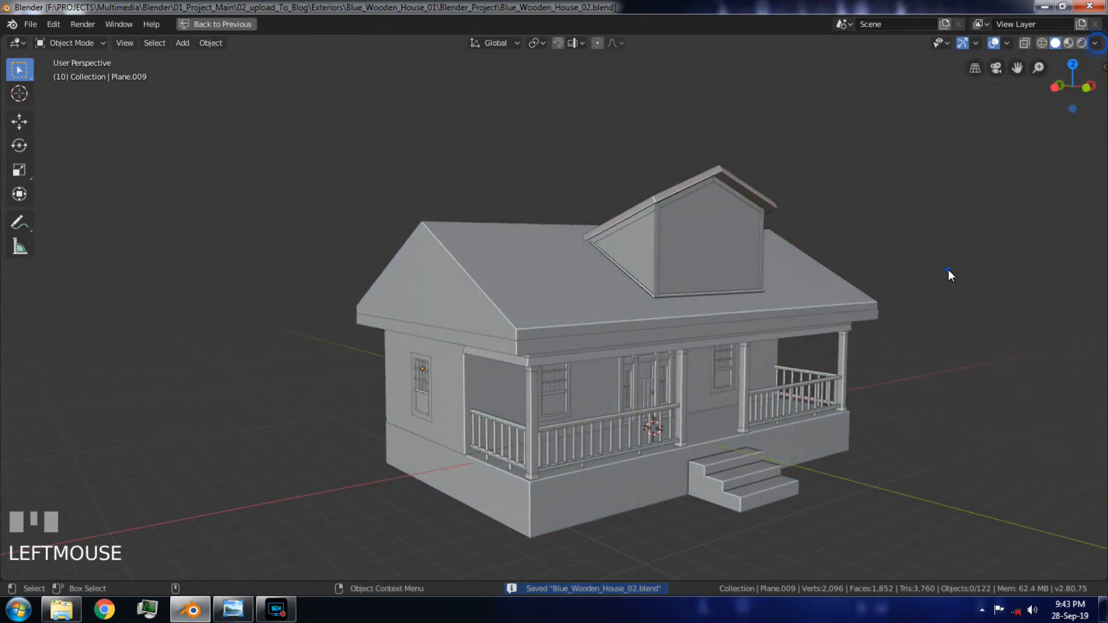
# Step: Duplicate the pane of the front window beside the door and move the copy about 38.5 m along X onto the door's near sidelight
pyautogui.keyDown('alt'); pyautogui.moveTo(870, 292); pyautogui.dragTo(833, 290); pyautogui.keyUp('alt')
pyautogui.keyDown('alt'); pyautogui.moveTo(833, 290); pyautogui.dragTo(645, 240, button='middle'); pyautogui.keyUp('alt')
pyautogui.scroll(8, 667, 331)
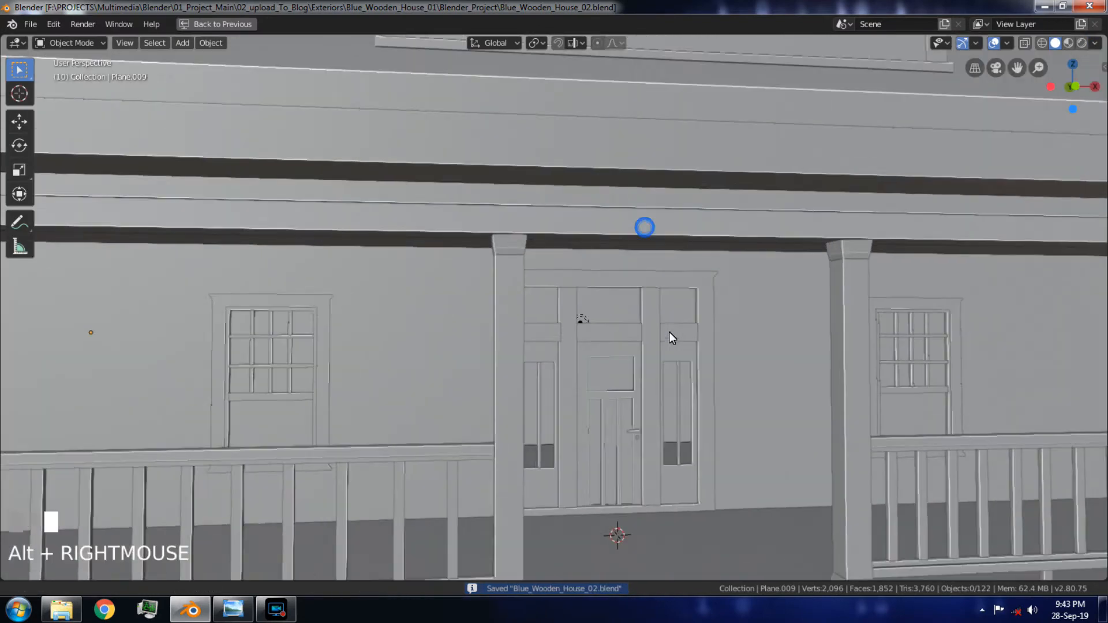
pyautogui.keyDown('alt'); pyautogui.moveTo(667, 331); pyautogui.dragTo(358, 435, button='middle'); pyautogui.keyUp('alt')
pyautogui.click(290, 395)
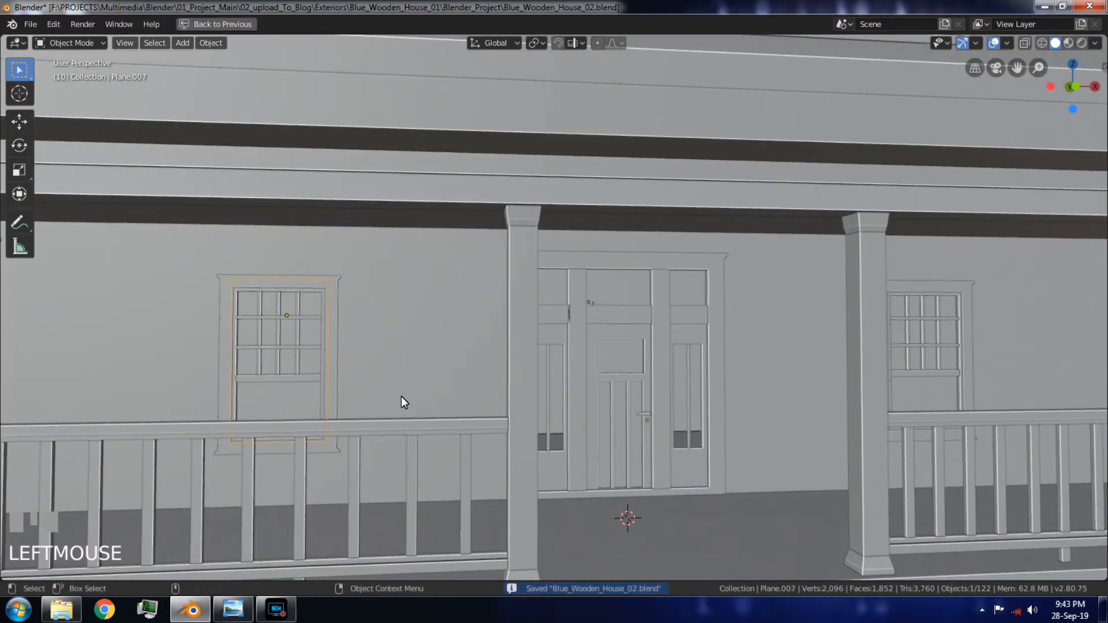
pyautogui.press('KP_1')
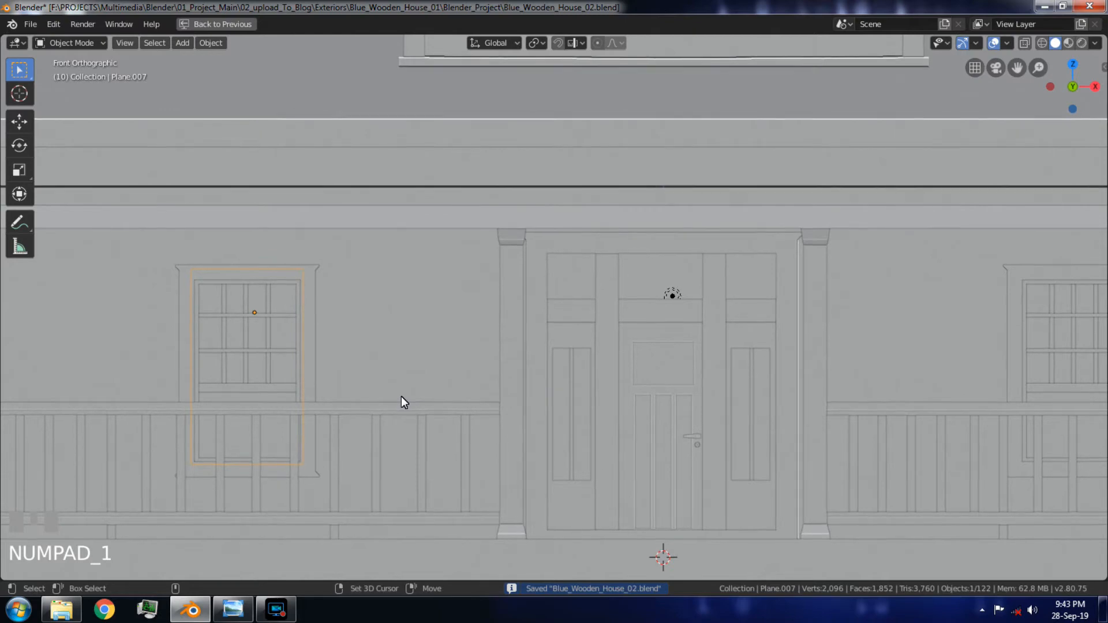
pyautogui.hotkey('shift', 'd')
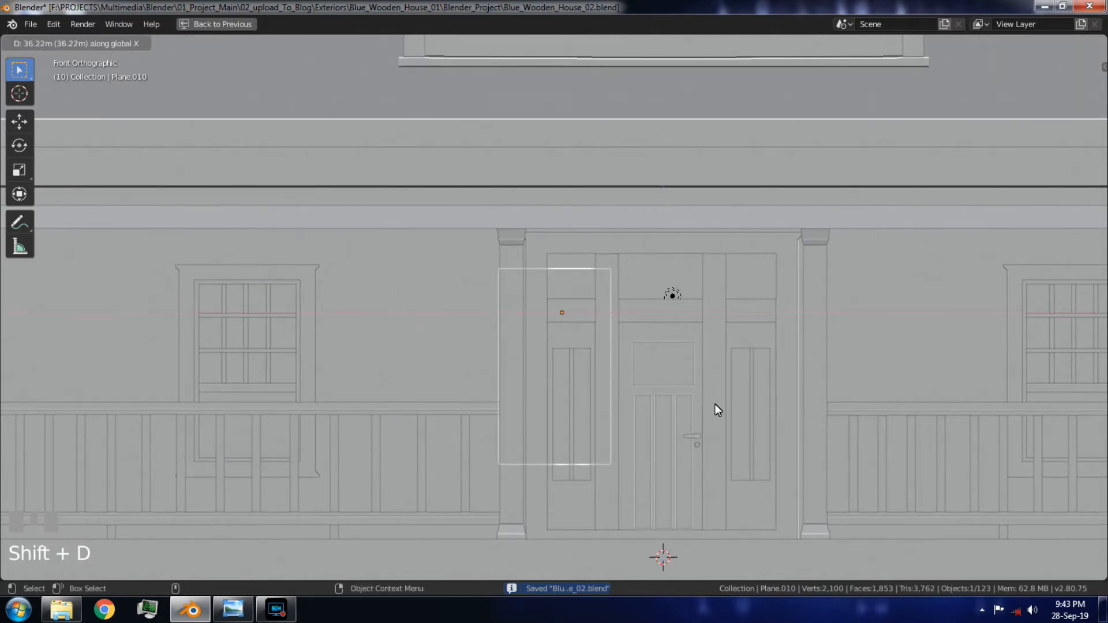
pyautogui.click(728, 405)
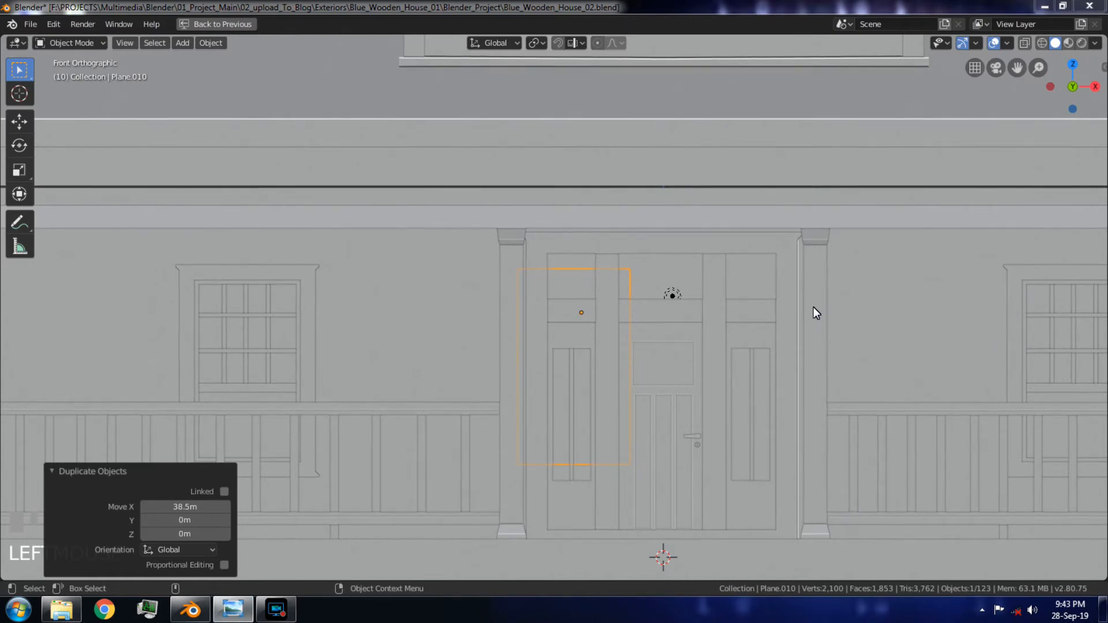
# Step: Set the viewport shading color back to Random to distinguish the door's parts
pyautogui.click(607, 357)
pyautogui.click(1095, 42)
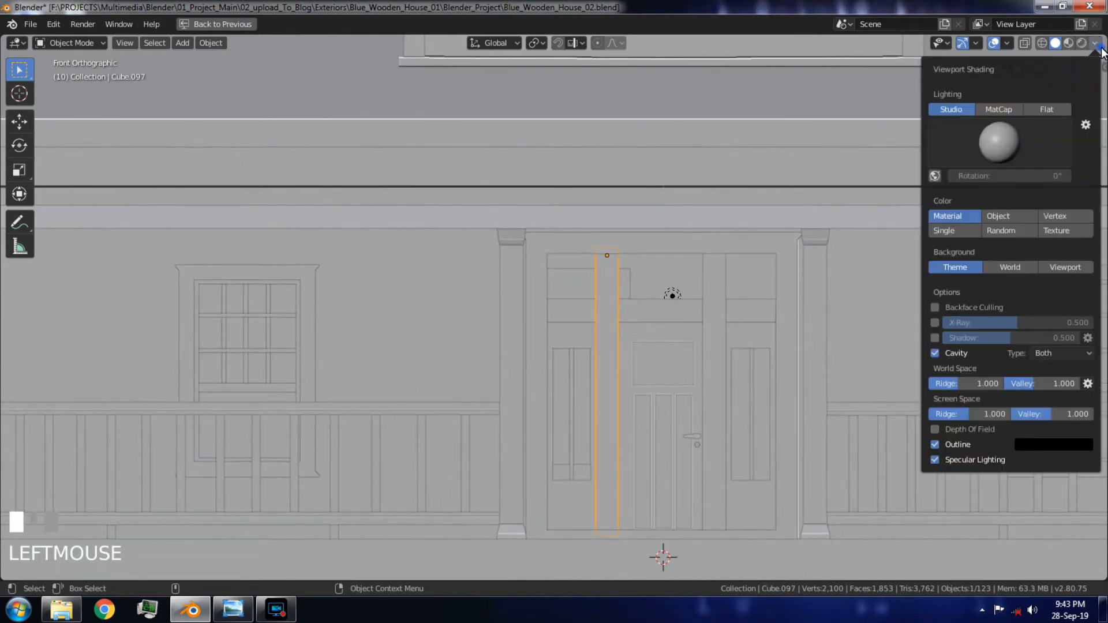
pyautogui.click(534, 255)
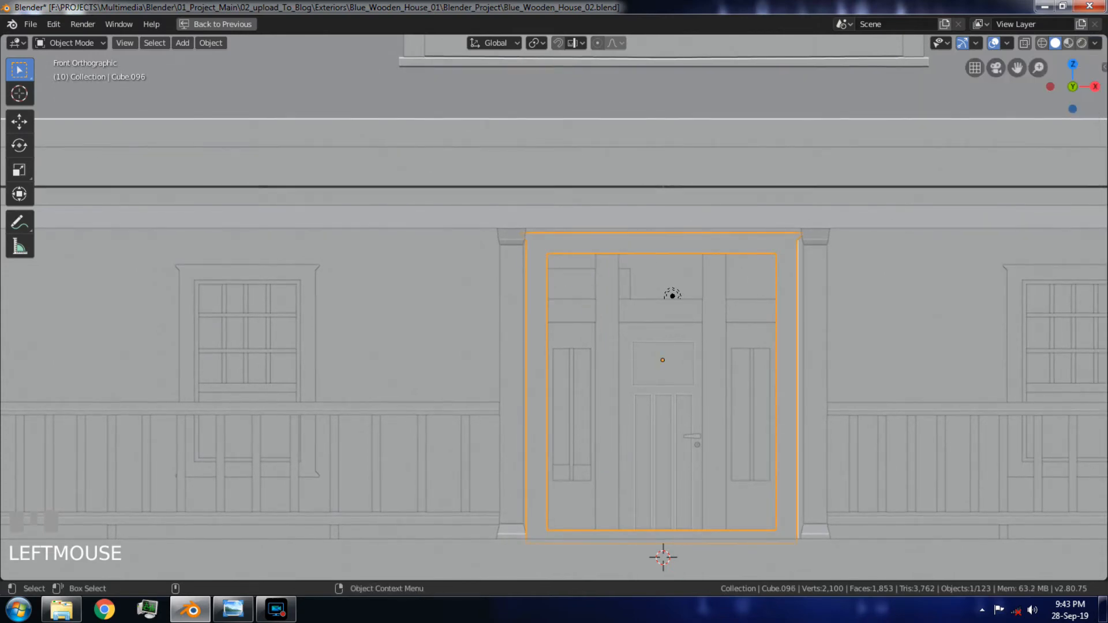
pyautogui.click(1095, 42)
pyautogui.click(1001, 232)
# Step: Move the duplicated door pane about 3.38 m along X and 1.93 m along Z to align with the transom opening above the sidelight
pyautogui.keyDown('alt'); pyautogui.moveTo(637, 333); pyautogui.dragTo(662, 341); pyautogui.keyUp('alt')
pyautogui.keyDown('alt'); pyautogui.moveTo(663, 340); pyautogui.dragTo(674, 455, button='right'); pyautogui.keyUp('alt')
pyautogui.click(675, 458)
pyautogui.keyDown('alt'); pyautogui.moveTo(837, 373); pyautogui.dragTo(750, 374); pyautogui.keyUp('alt')
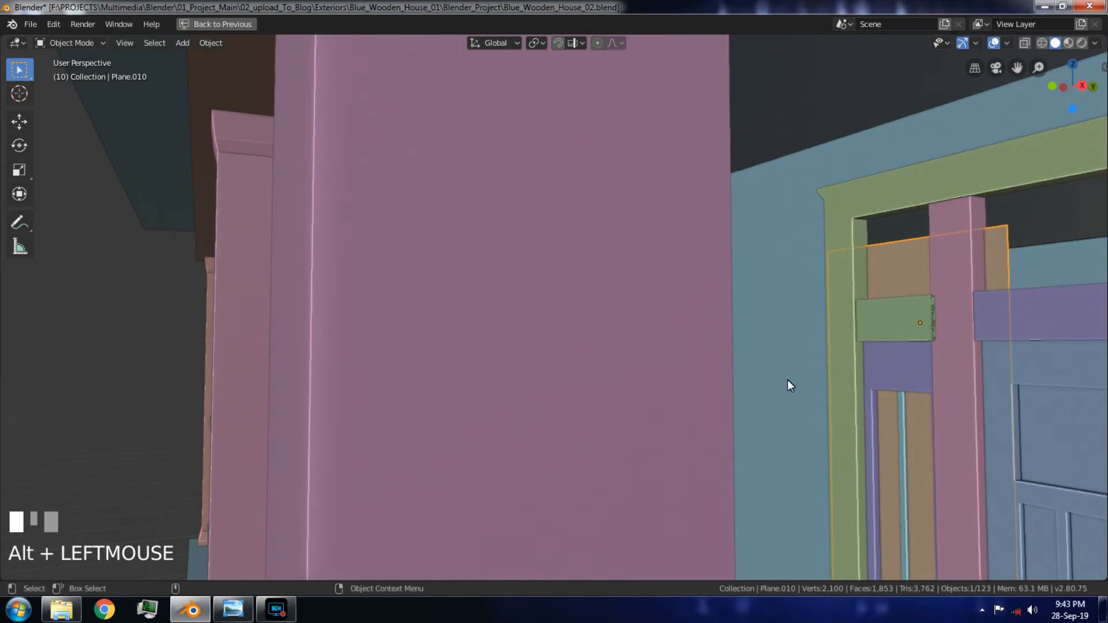
pyautogui.keyDown('alt'); pyautogui.moveTo(824, 378); pyautogui.dragTo(888, 367); pyautogui.keyUp('alt')
pyautogui.keyDown('alt'); pyautogui.moveTo(888, 365); pyautogui.dragTo(873, 348, button='right'); pyautogui.keyUp('alt')
pyautogui.keyDown('alt'); pyautogui.moveTo(874, 348); pyautogui.dragTo(885, 344); pyautogui.keyUp('alt')
pyautogui.keyDown('alt'); pyautogui.middleClick(885, 344); pyautogui.keyUp('alt')
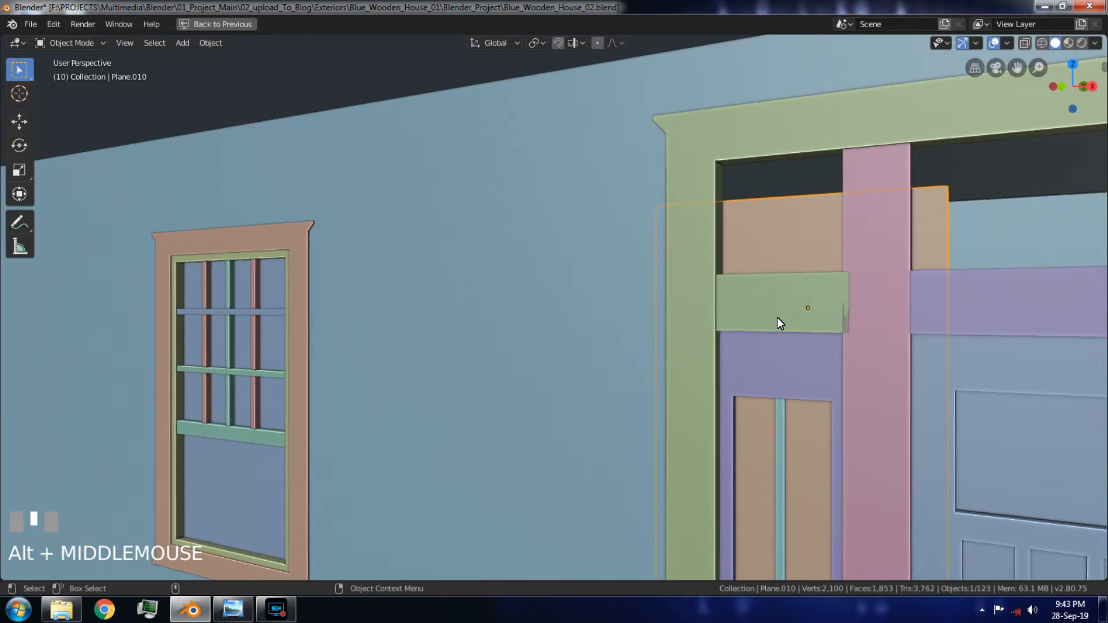
pyautogui.press('KP_1')
pyautogui.scroll(-1, 750, 332)
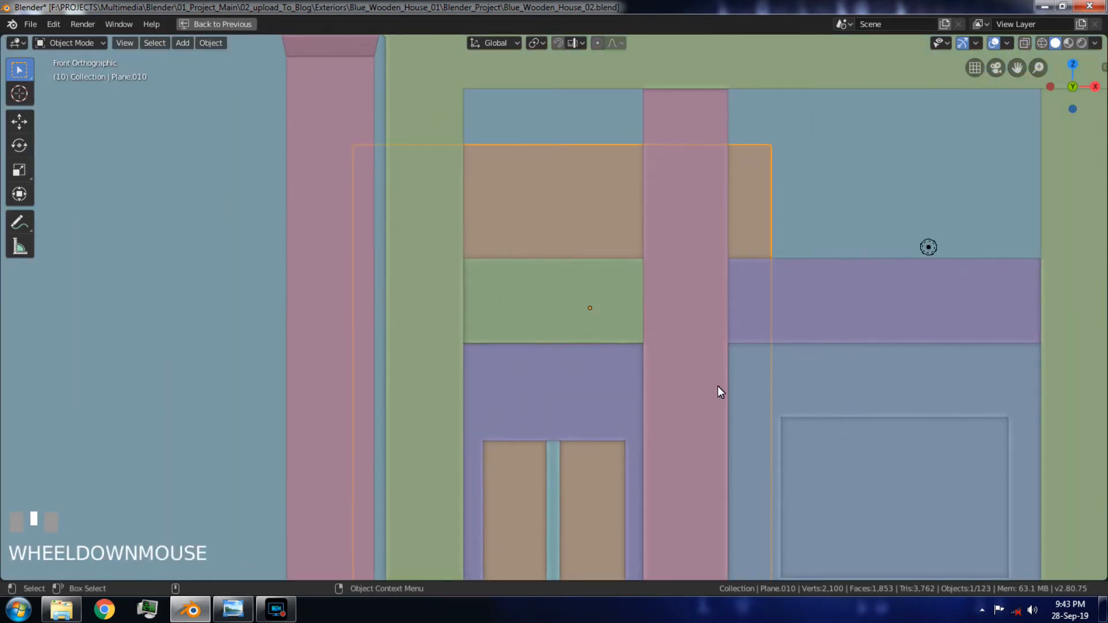
pyautogui.press('g')
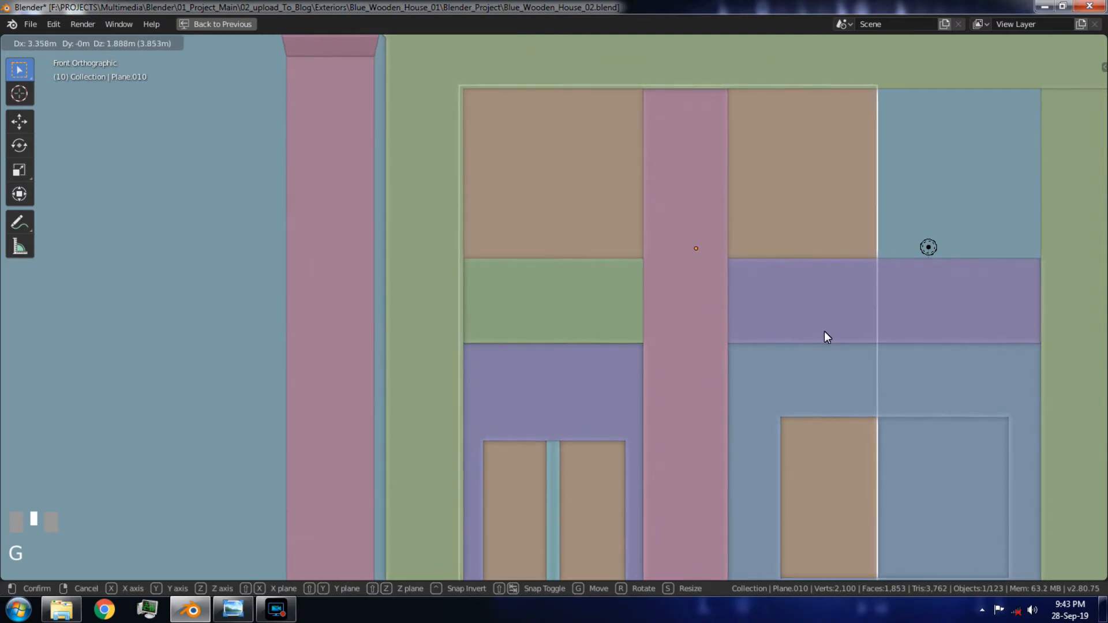
pyautogui.click(825, 331)
# Step: Raise the pane's lower edge about 17.3 m along Z to the bottom of the transom opening
pyautogui.scroll(-2, 861, 357)
pyautogui.keyDown('alt'); pyautogui.middleClick(727, 331); pyautogui.keyUp('alt')
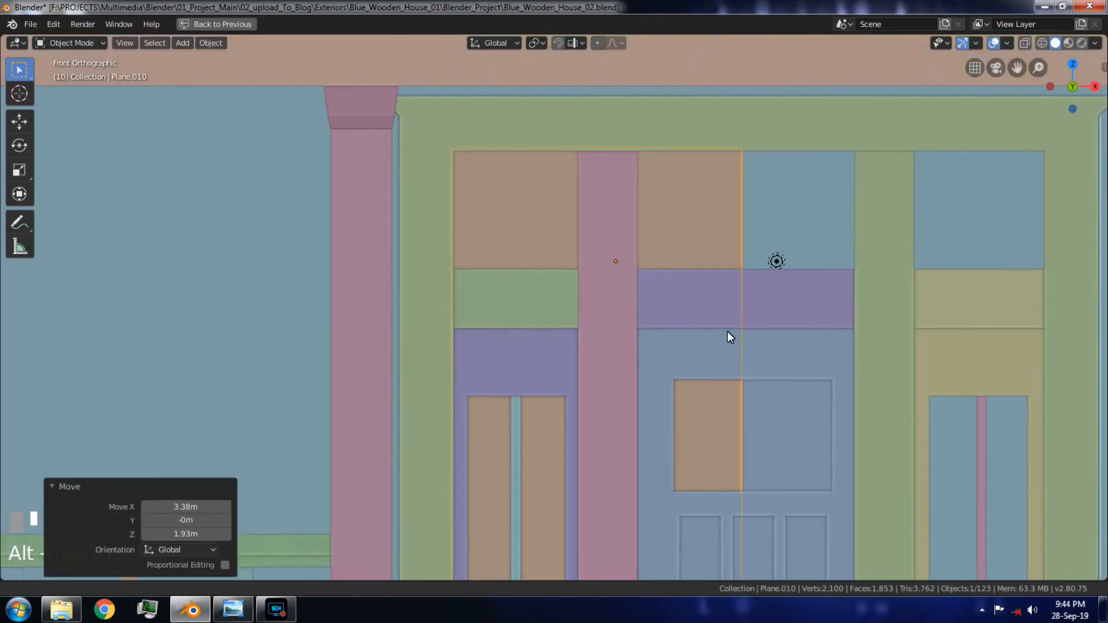
pyautogui.scroll(-4, 698, 338)
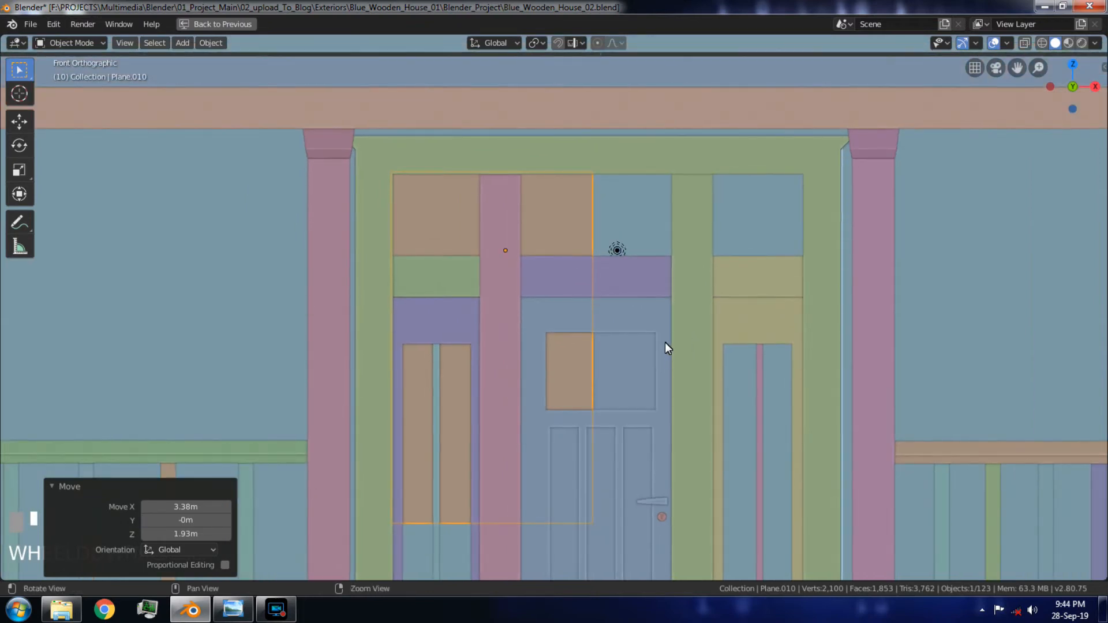
pyautogui.keyDown('alt'); pyautogui.moveTo(667, 351); pyautogui.dragTo(662, 332, button='middle'); pyautogui.keyUp('alt')
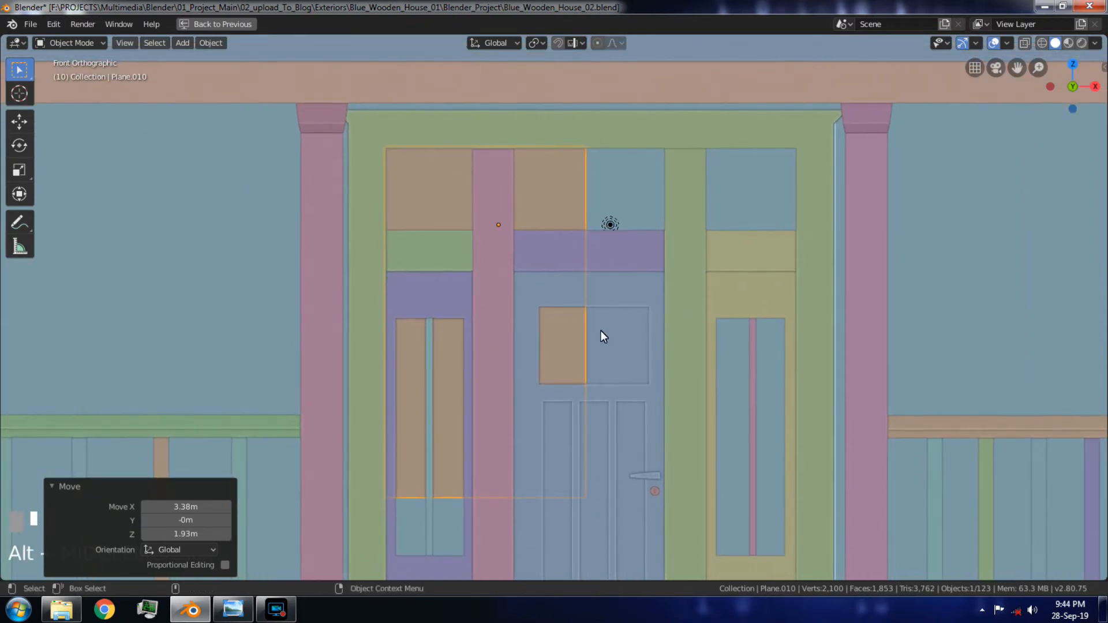
pyautogui.press('Tab')
pyautogui.moveTo(321, 460); pyautogui.dragTo(643, 545)
pyautogui.press('g')
pyautogui.press('z')
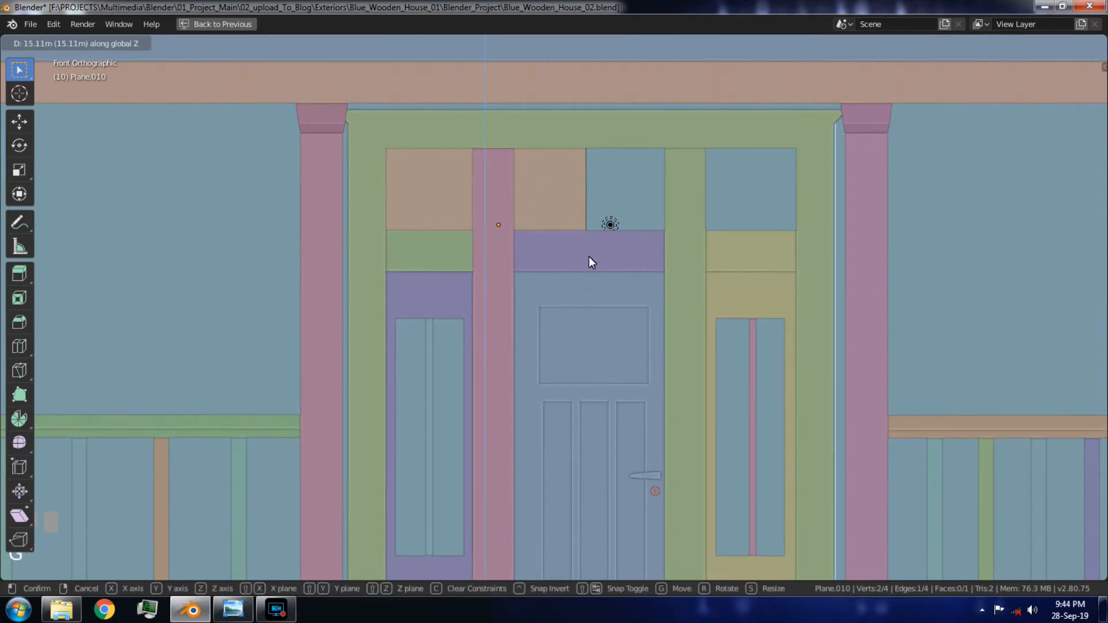
pyautogui.click(602, 236)
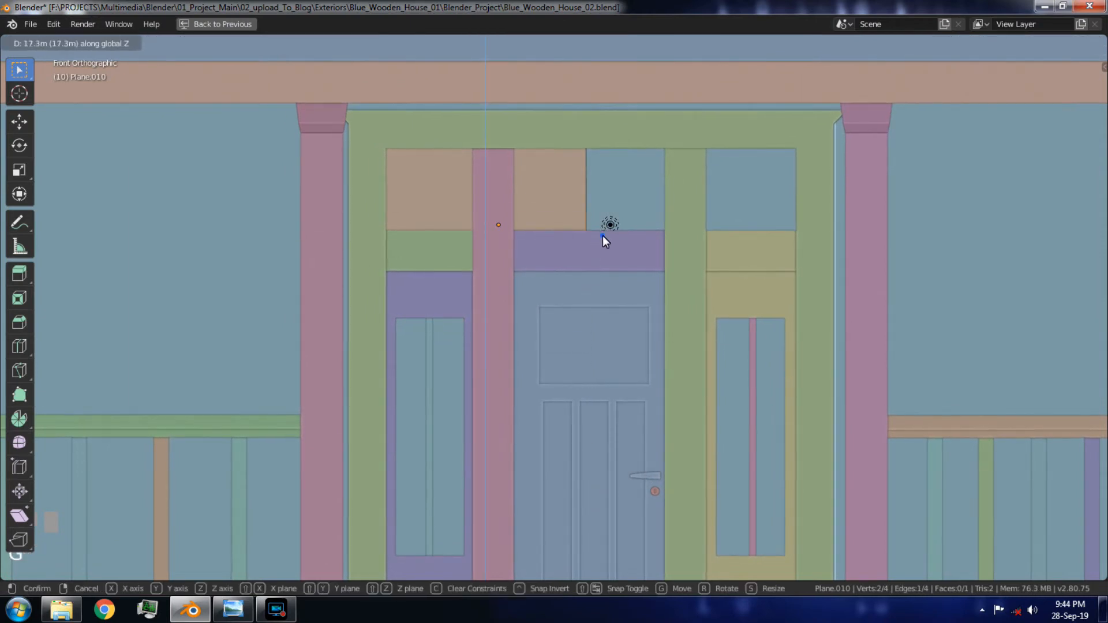
# Step: Pull the pane's door-side edge about 6.83 m inward along X towards the post beside the transom opening
pyautogui.moveTo(573, 101); pyautogui.dragTo(629, 305)
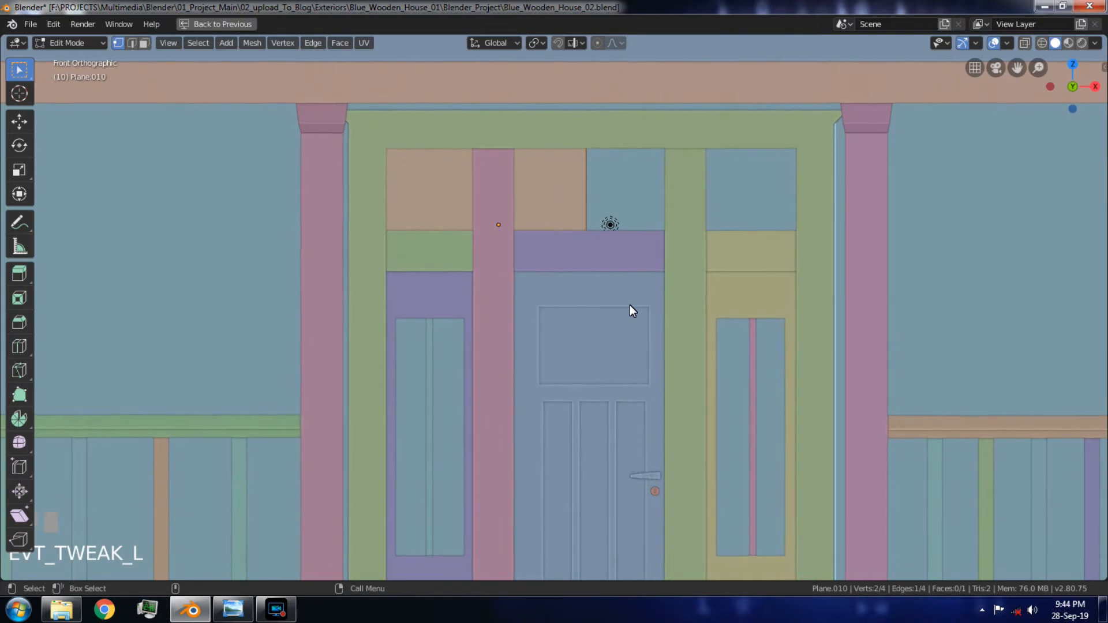
pyautogui.press('g')
pyautogui.press('x')
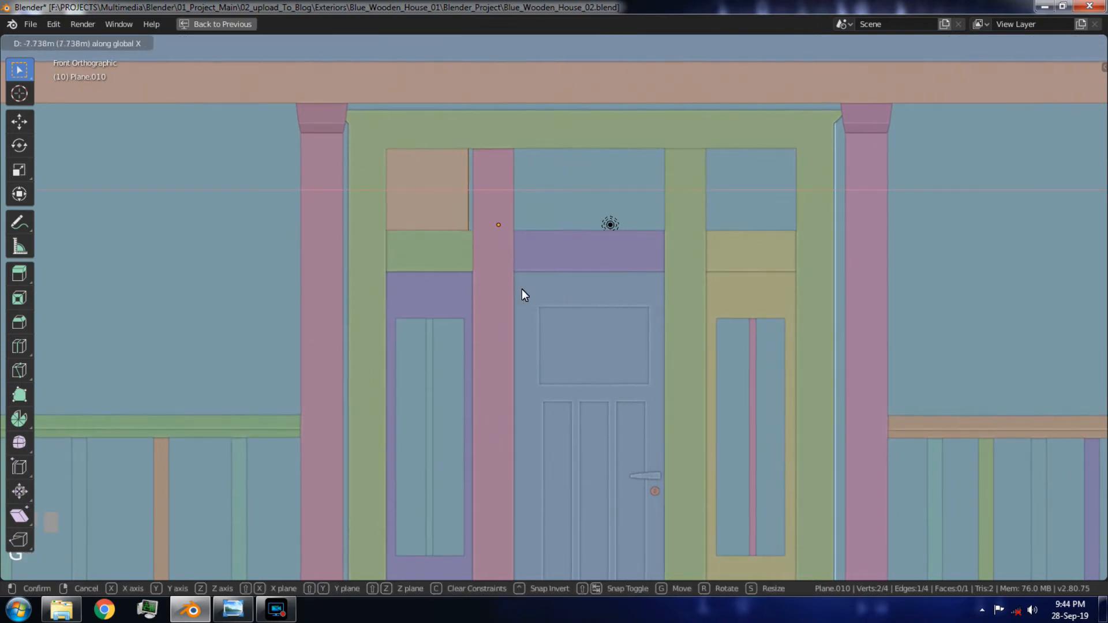
pyautogui.click(524, 290)
# Step: Enable X-ray and trim the pane's door-side edge further along X so it barely overlaps the post
pyautogui.hotkey('alt', 'z')
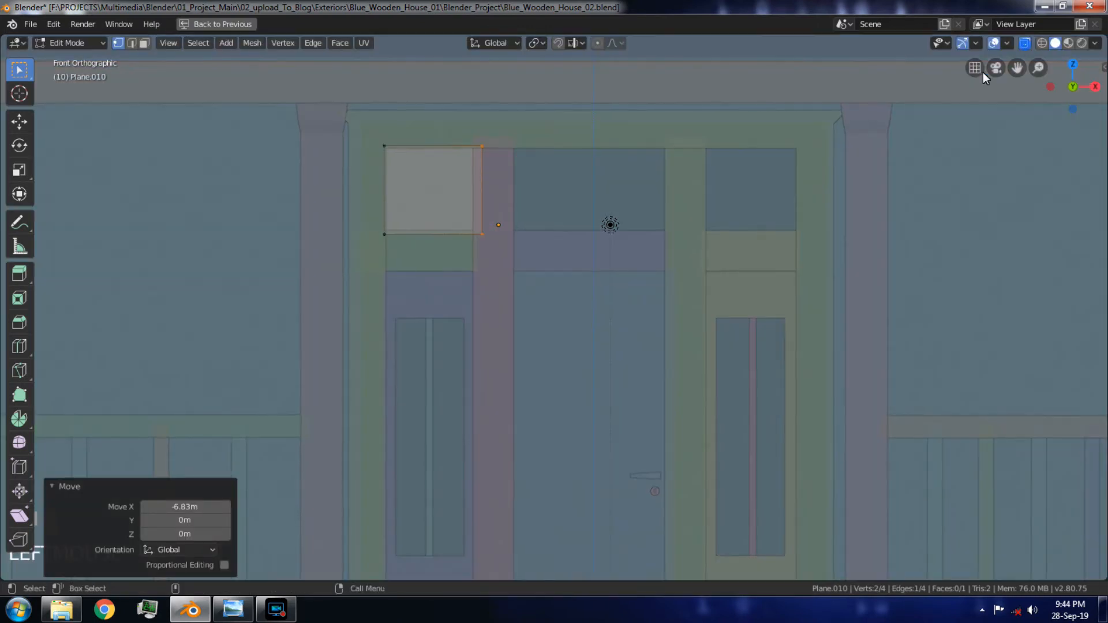
pyautogui.press('g')
pyautogui.press('x')
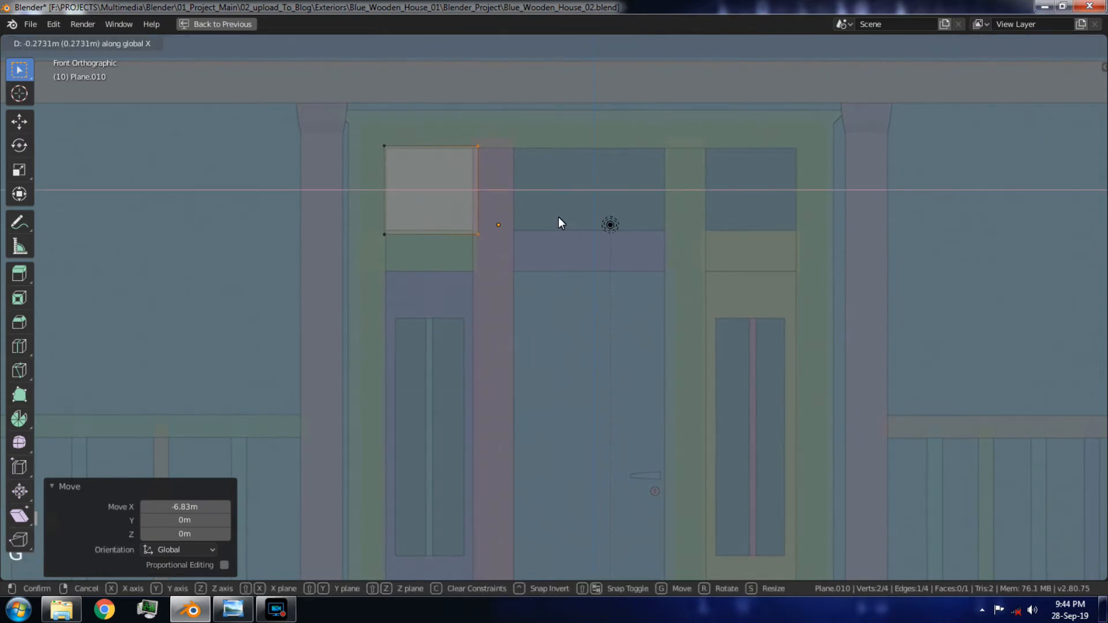
pyautogui.click(556, 217)
pyautogui.press('g')
pyautogui.press('x')
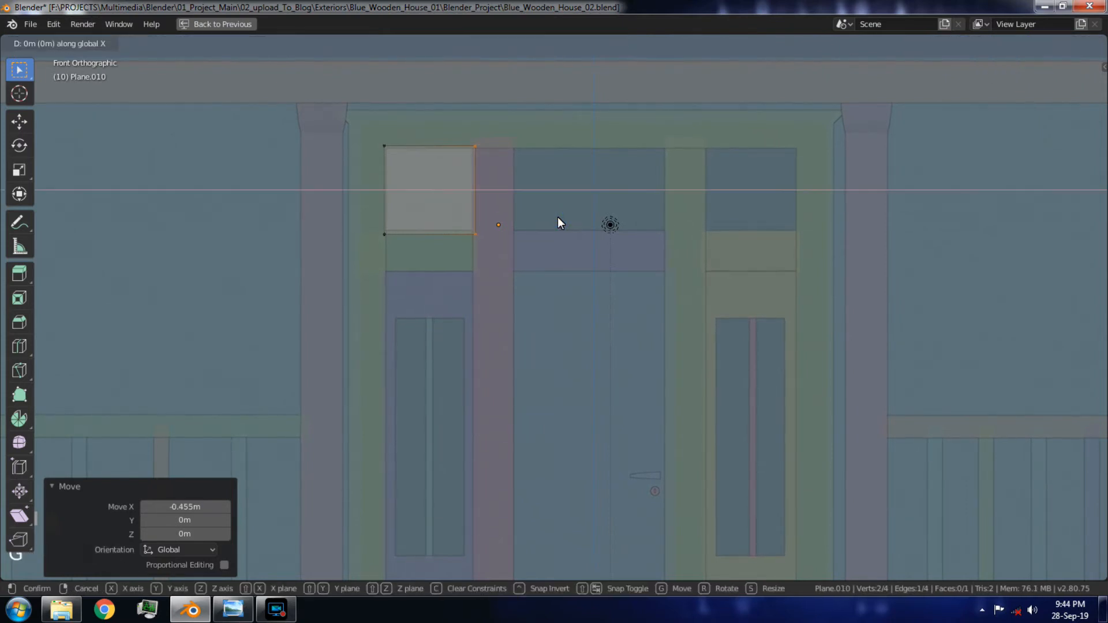
pyautogui.click(558, 217)
pyautogui.press('Tab')
# Step: Disable X-ray, duplicate the pane about 21 m along X into the opposite transom opening, and select the copy's outer vertical edge
pyautogui.click(450, 197)
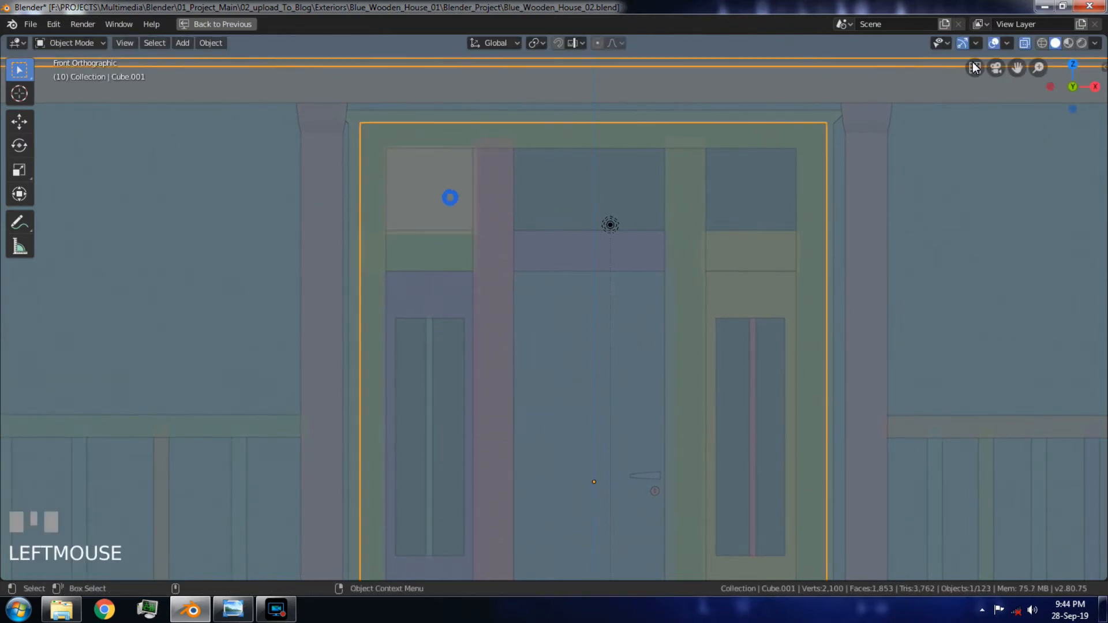
pyautogui.click(1042, 43)
pyautogui.click(1055, 44)
pyautogui.click(1025, 44)
pyautogui.click(409, 195)
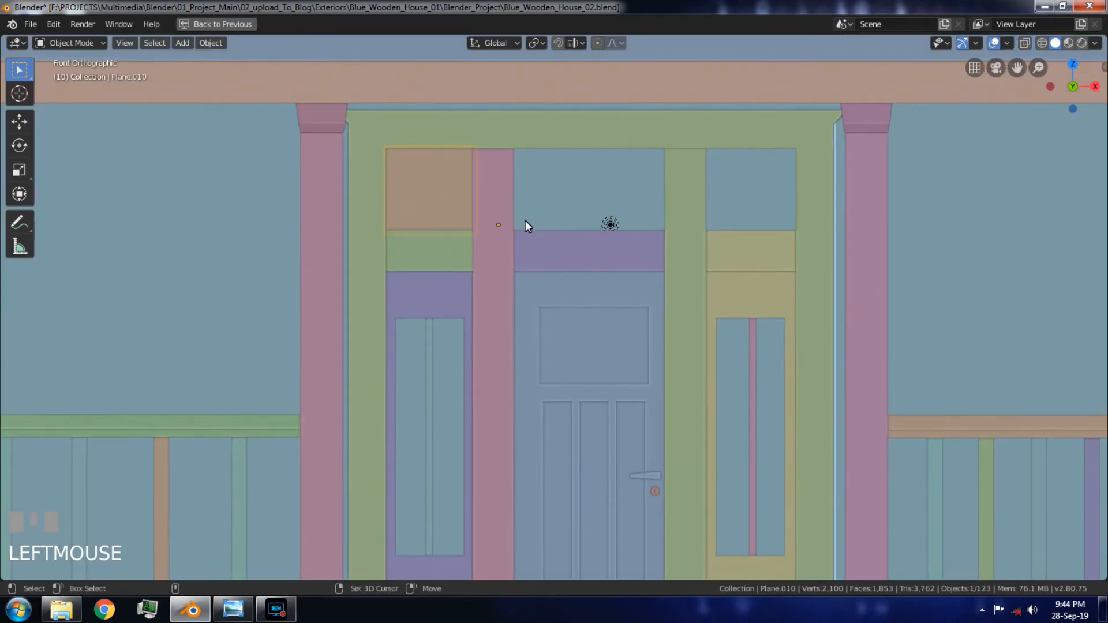
pyautogui.hotkey('shift', 'd')
pyautogui.press('x')
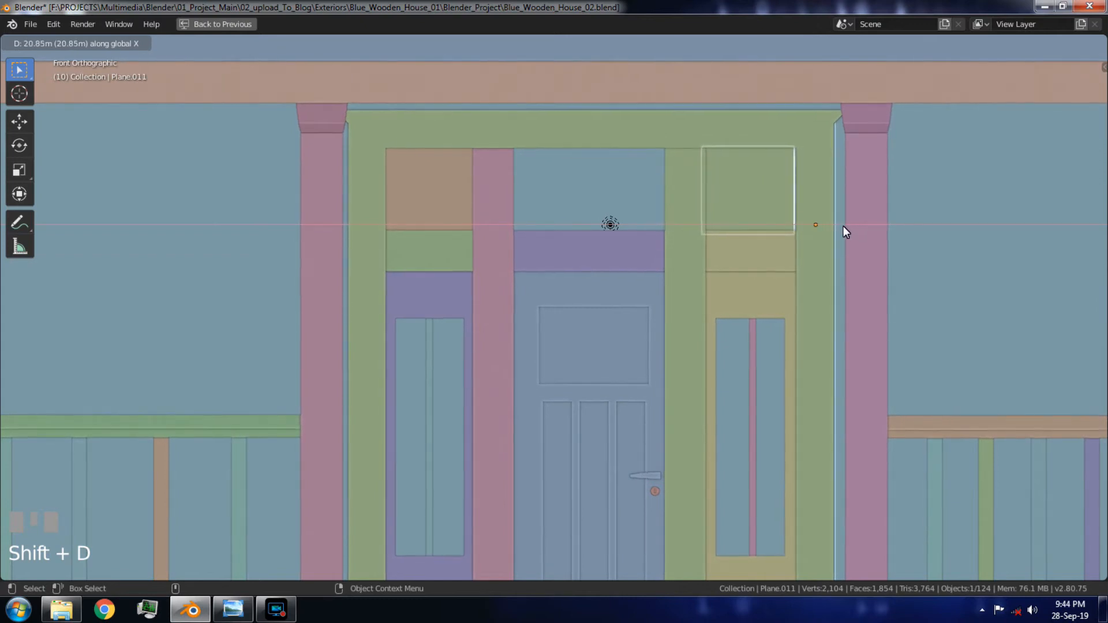
pyautogui.click(843, 227)
pyautogui.press('Tab')
pyautogui.moveTo(772, 141); pyautogui.dragTo(827, 273)
pyautogui.press('g')
pyautogui.press('x')
pyautogui.click(830, 257)
pyautogui.hotkey('ctrl', 'z')
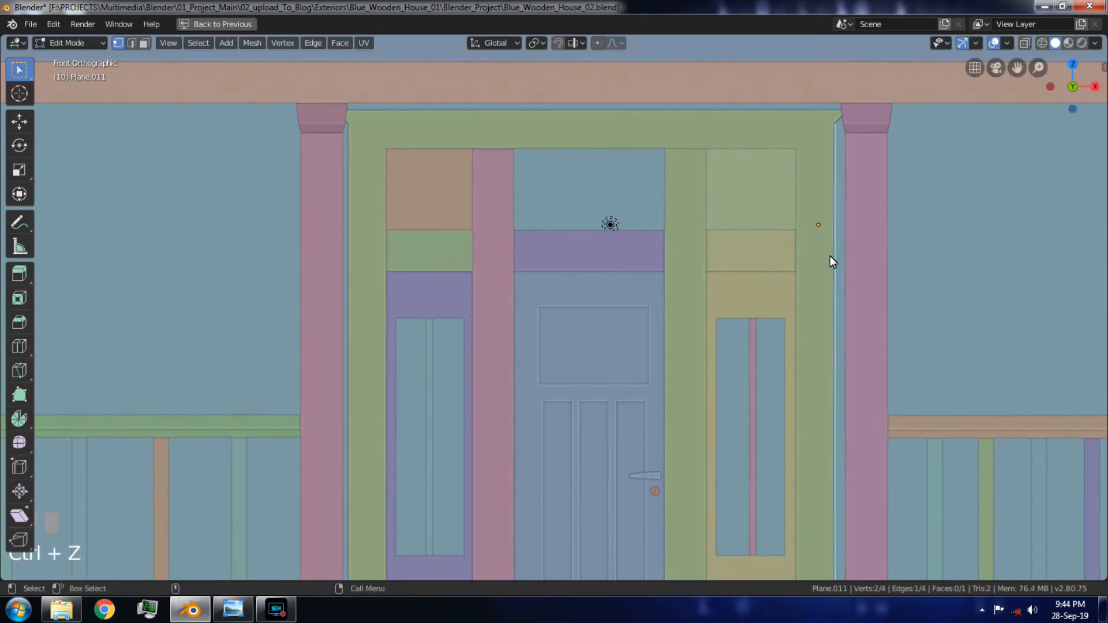
# Step: Enable X-ray and extend the copied pane's outer edge slightly along X behind the door frame, then check its inner edge's fit
pyautogui.click(1026, 44)
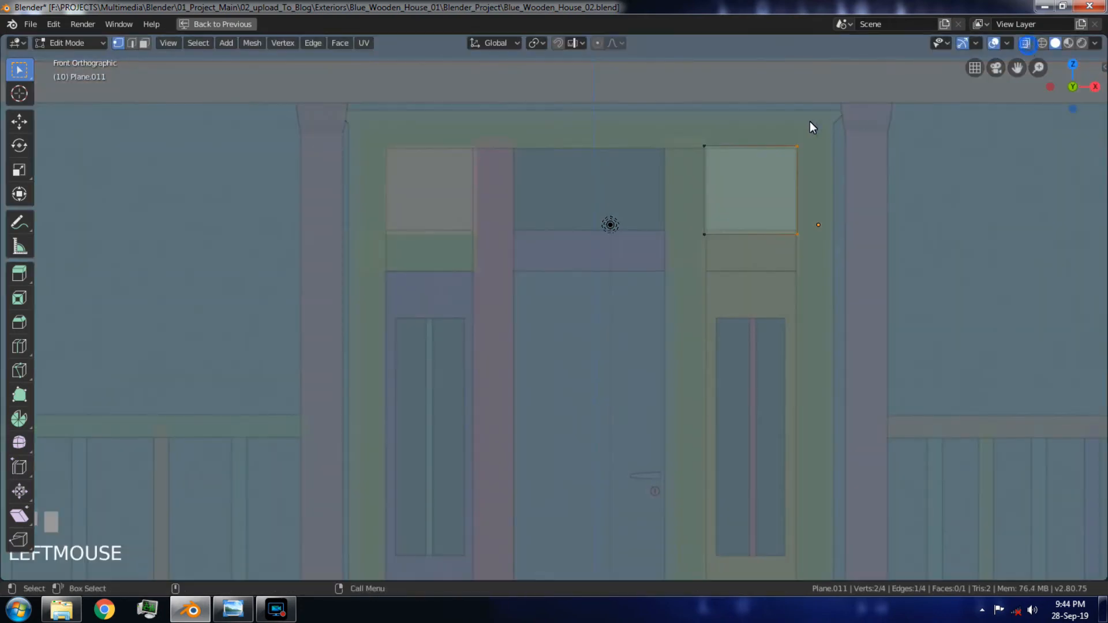
pyautogui.press('g')
pyautogui.press('x')
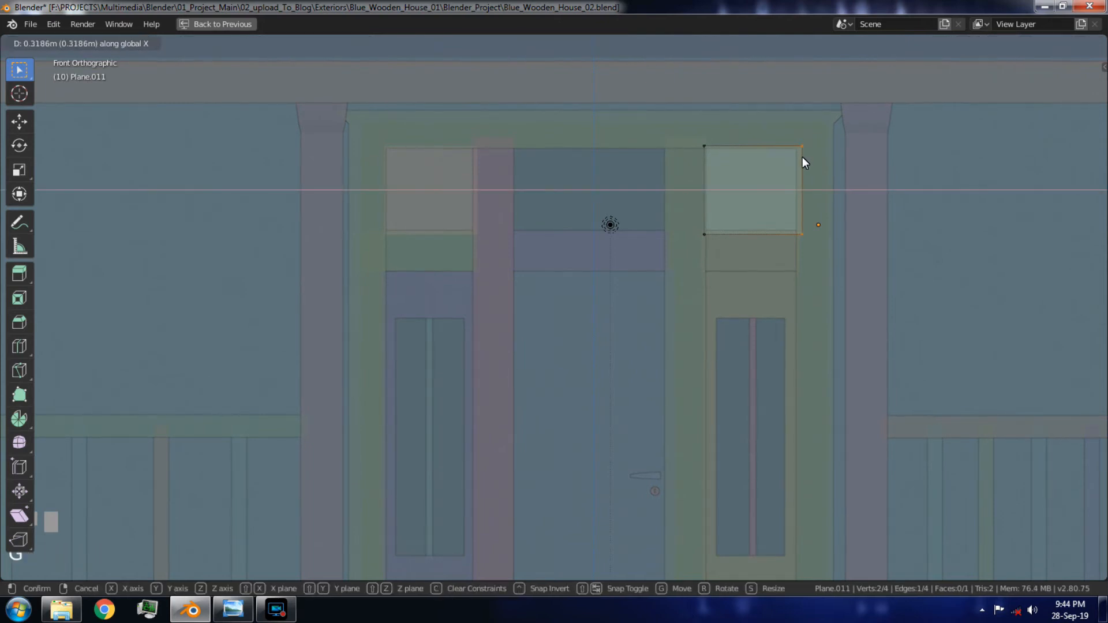
pyautogui.click(802, 155)
pyautogui.moveTo(682, 131); pyautogui.dragTo(736, 253)
pyautogui.press('g')
pyautogui.press('x')
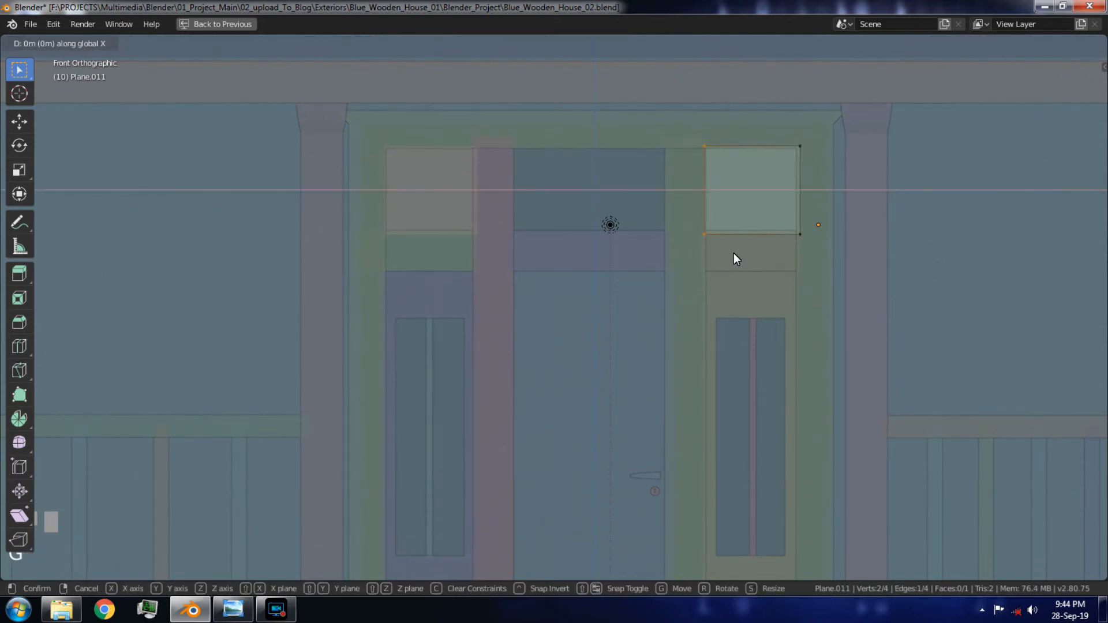
pyautogui.click(734, 254)
# Step: Raise the copied transom pane's upper edge slightly along Z behind the frame's head
pyautogui.moveTo(707, 141); pyautogui.dragTo(844, 180)
pyautogui.moveTo(685, 118); pyautogui.dragTo(841, 187)
pyautogui.press('g')
pyautogui.press('z')
pyautogui.click(836, 183)
# Step: Duplicate the transom pane and move the copy along X into the middle opening above the door
pyautogui.press('Tab')
pyautogui.hotkey('shift', 'd')
pyautogui.press('x')
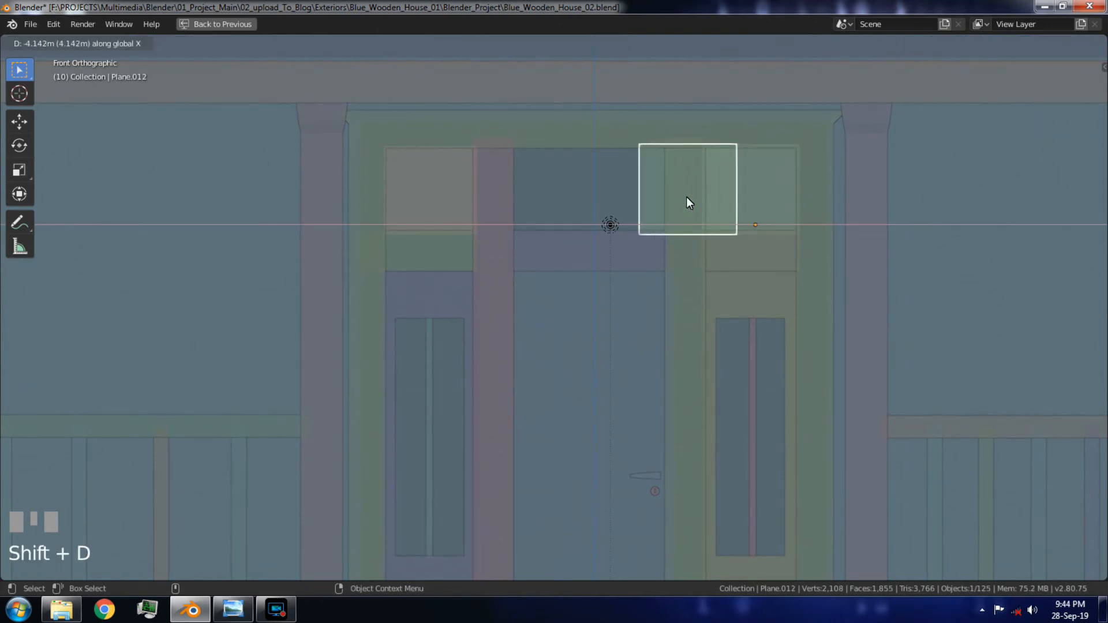
pyautogui.click(646, 196)
# Step: Stretch the middle transom pane outward along X on both sides until it overlaps the posts, one edge by about 2.09 m
pyautogui.press('Tab')
pyautogui.moveTo(517, 131); pyautogui.dragTo(585, 307)
pyautogui.press('g')
pyautogui.press('x')
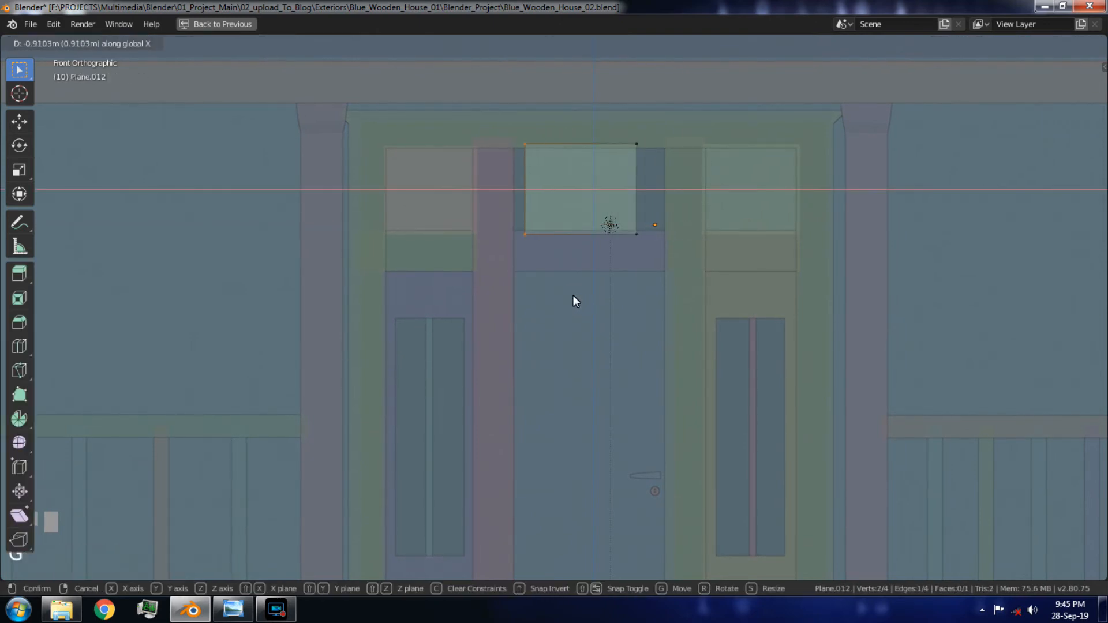
pyautogui.click(562, 295)
pyautogui.moveTo(617, 100); pyautogui.dragTo(663, 239)
pyautogui.press('g')
pyautogui.press('x')
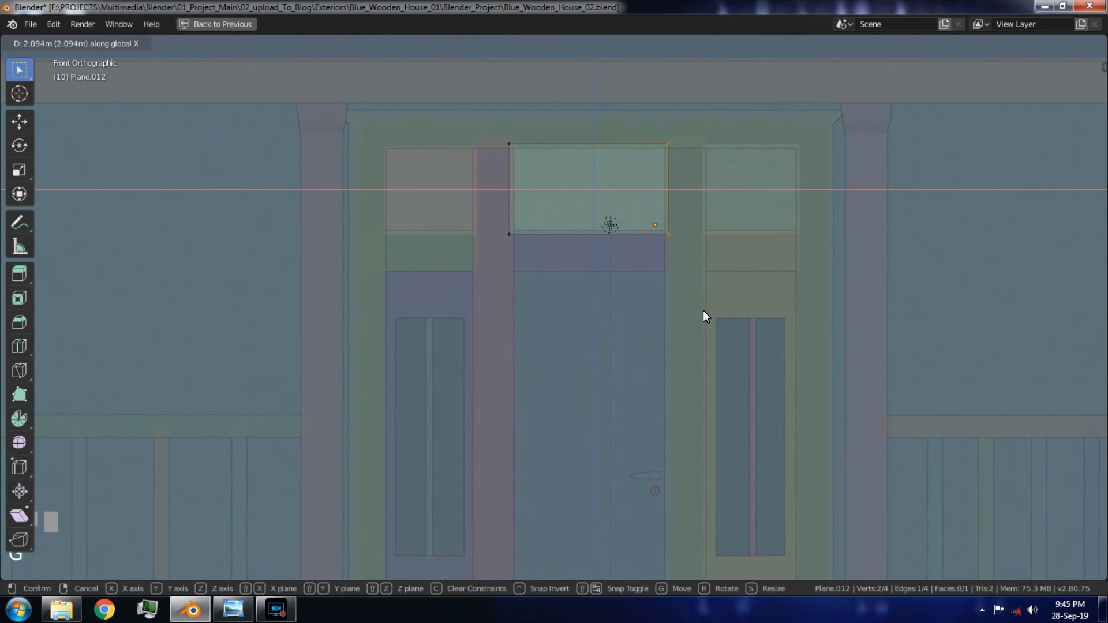
pyautogui.click(703, 310)
pyautogui.press('Tab')
# Step: Disable X-ray, duplicate the first transom pane and lower the copy along Z onto the sidelight beneath it
pyautogui.click(448, 189)
pyautogui.scroll(-1, 484, 303)
pyautogui.click(461, 241)
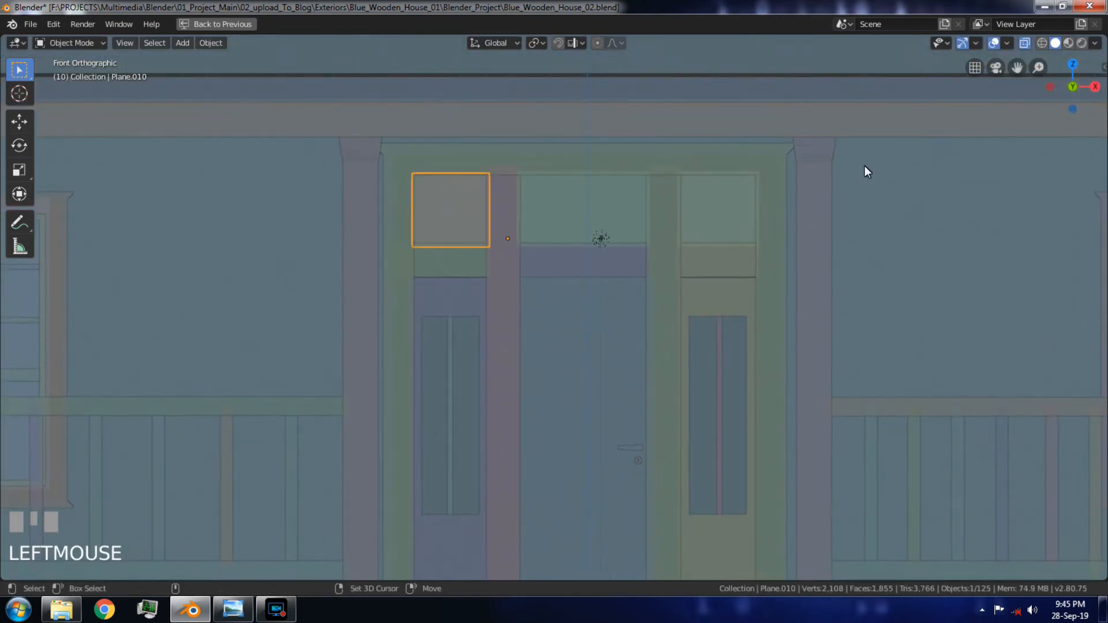
pyautogui.click(1023, 44)
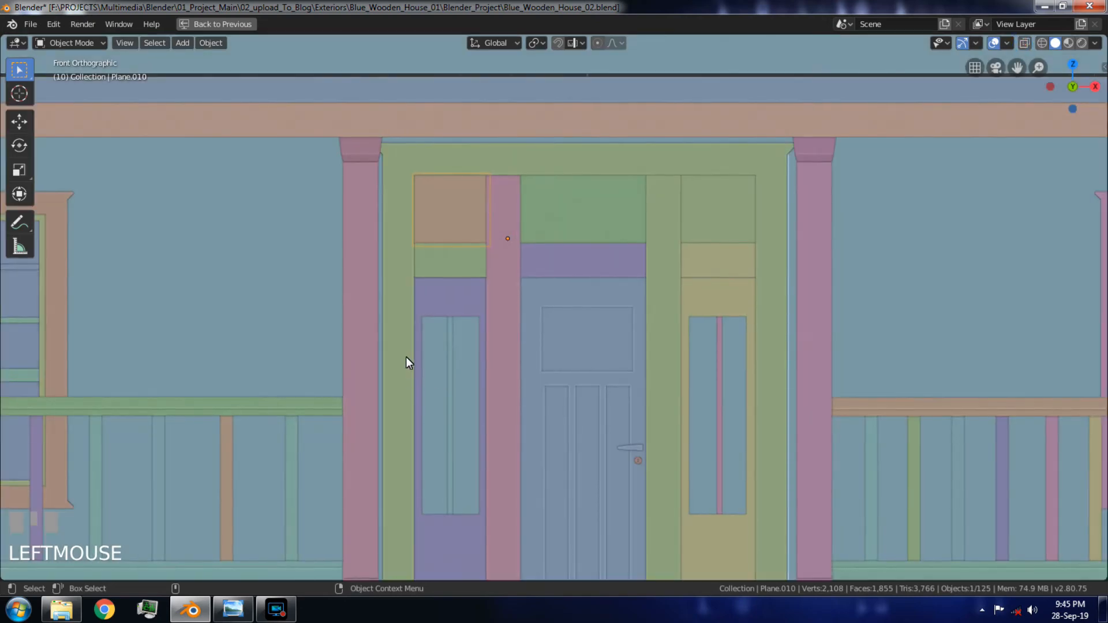
pyautogui.scroll(-1, 505, 364)
pyautogui.moveTo(504, 364)
pyautogui.keyDown('alt'); pyautogui.mouseDown()
pyautogui.moveTo(466, 364)
pyautogui.moveTo(485, 354)
pyautogui.moveTo(489, 365)
pyautogui.mouseUp(); pyautogui.keyUp('alt')
pyautogui.press('KP_1')
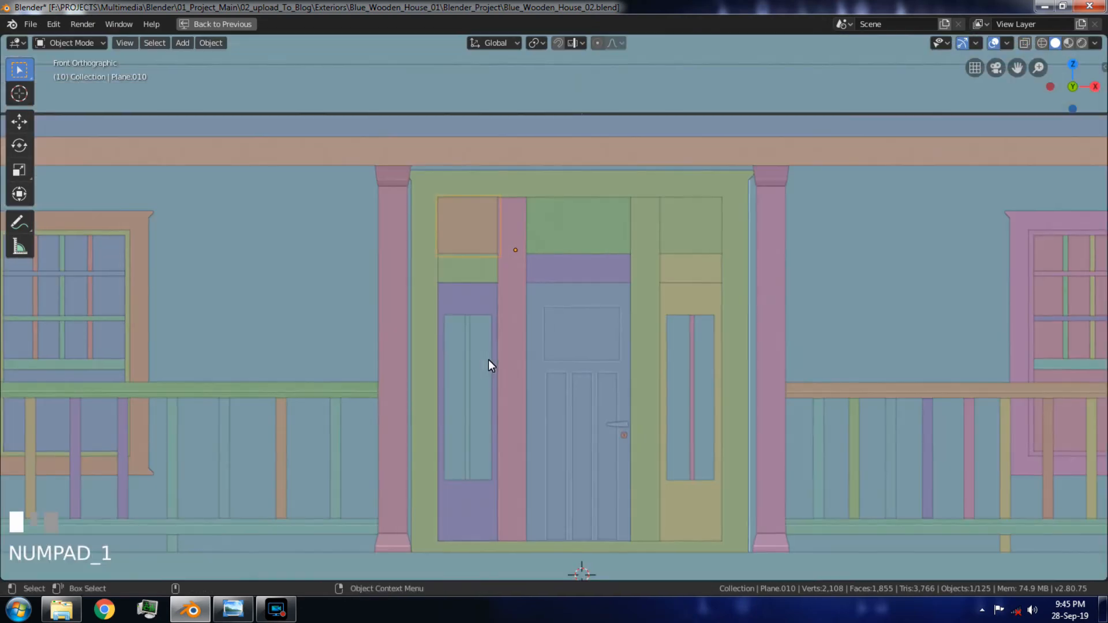
pyautogui.hotkey('shift', 'd')
pyautogui.press('z')
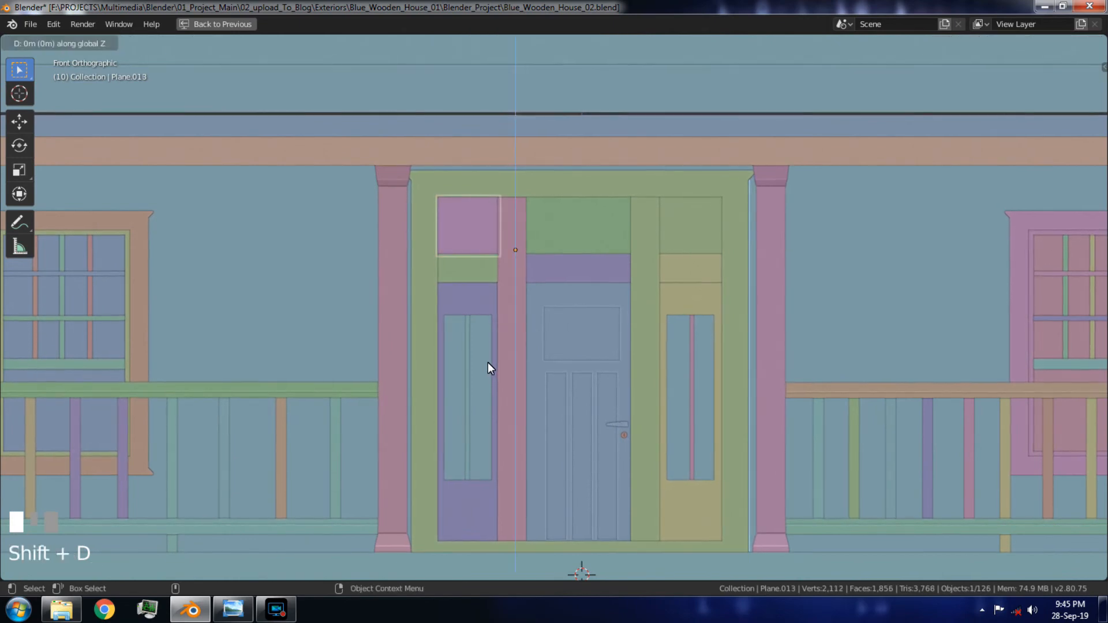
pyautogui.click(483, 474)
# Step: With X-ray enabled, lower the sidelight pane's bottom edge along Z to just below the glazed opening
pyautogui.press('Tab')
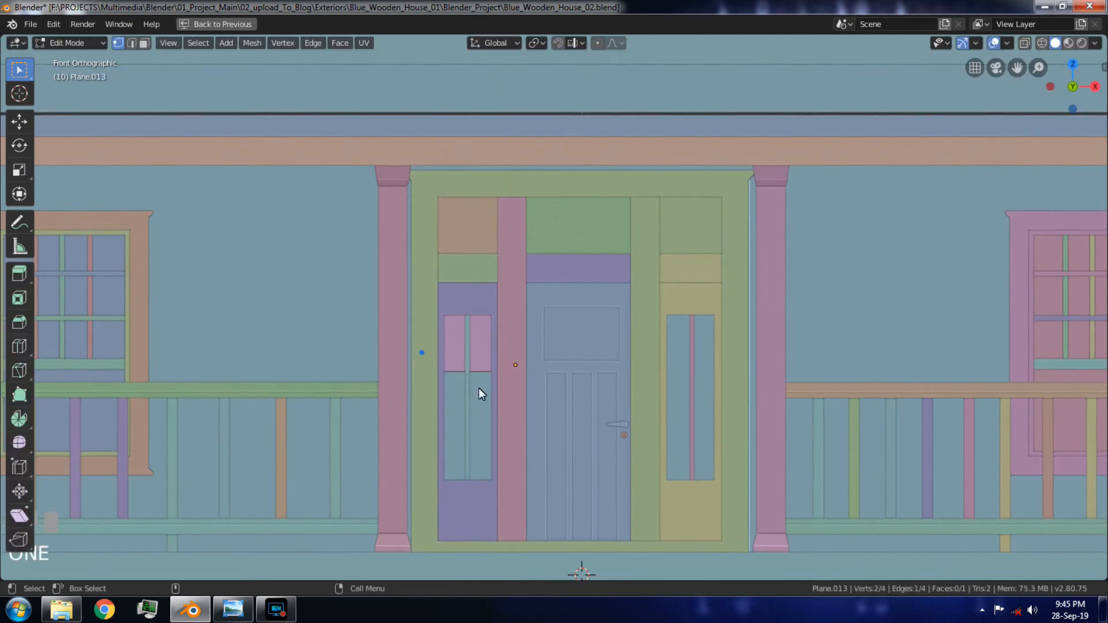
pyautogui.click(1025, 42)
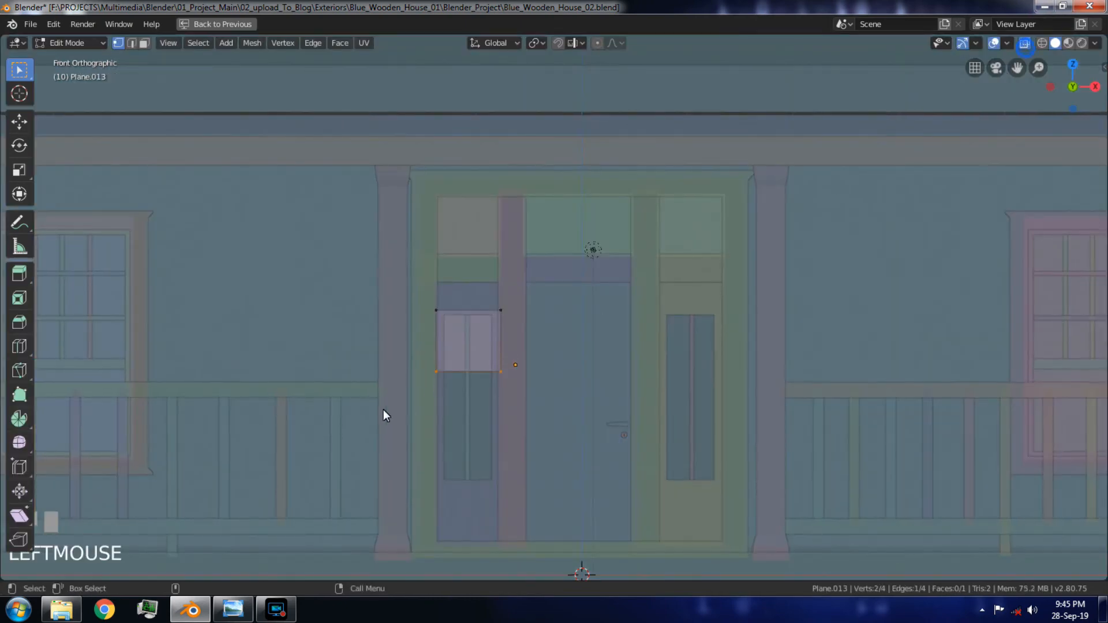
pyautogui.press('g')
pyautogui.press('z')
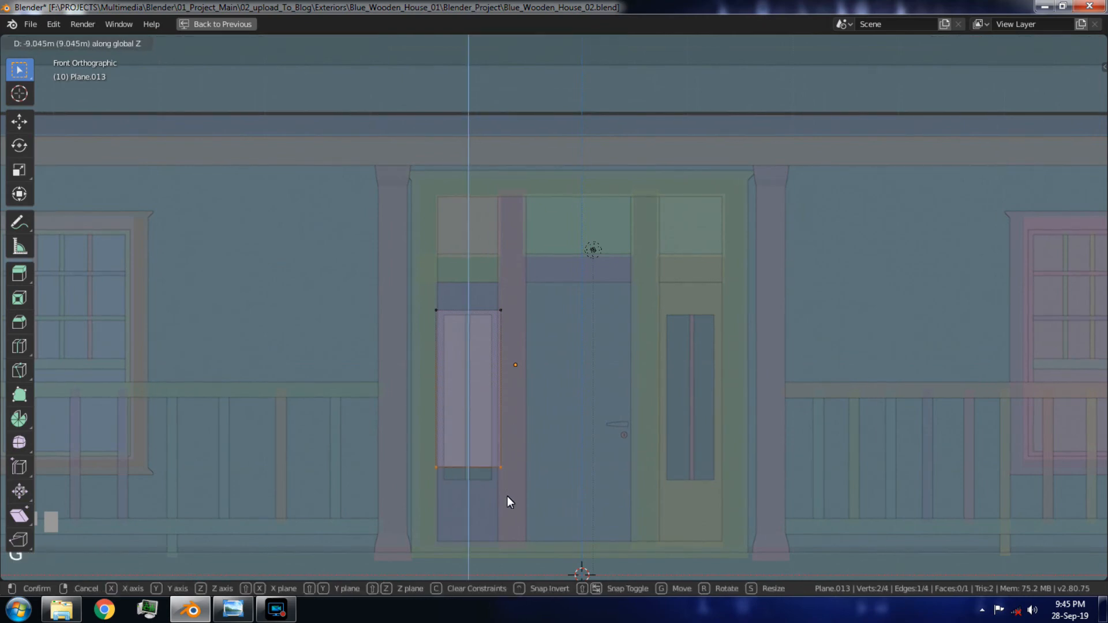
pyautogui.click(508, 501)
# Step: Scale the whole sidelight pane to about 0.86 along X and check the fit of its door-side edge
pyautogui.moveTo(417, 295); pyautogui.dragTo(537, 522)
pyautogui.press('s')
pyautogui.press('x')
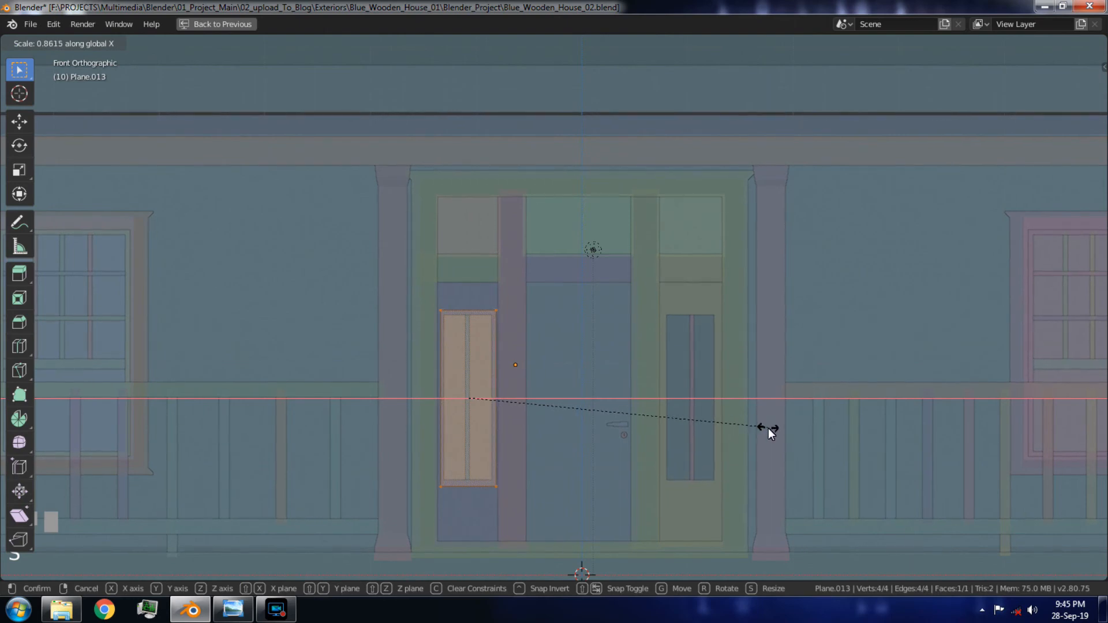
pyautogui.click(768, 429)
pyautogui.moveTo(478, 281); pyautogui.dragTo(543, 536)
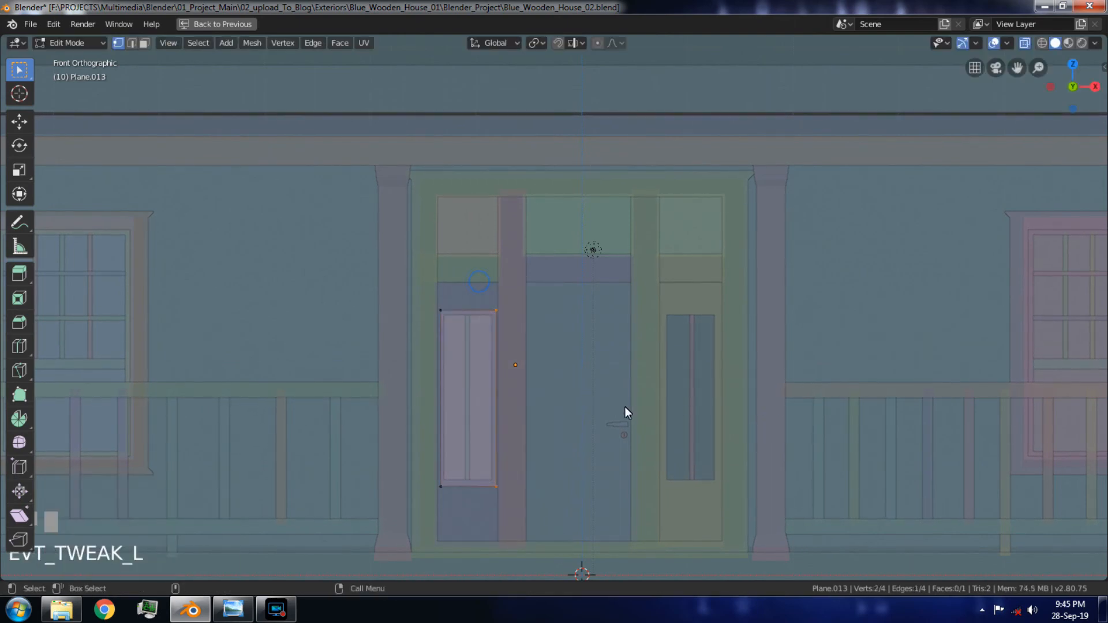
pyautogui.press('g')
pyautogui.press('x')
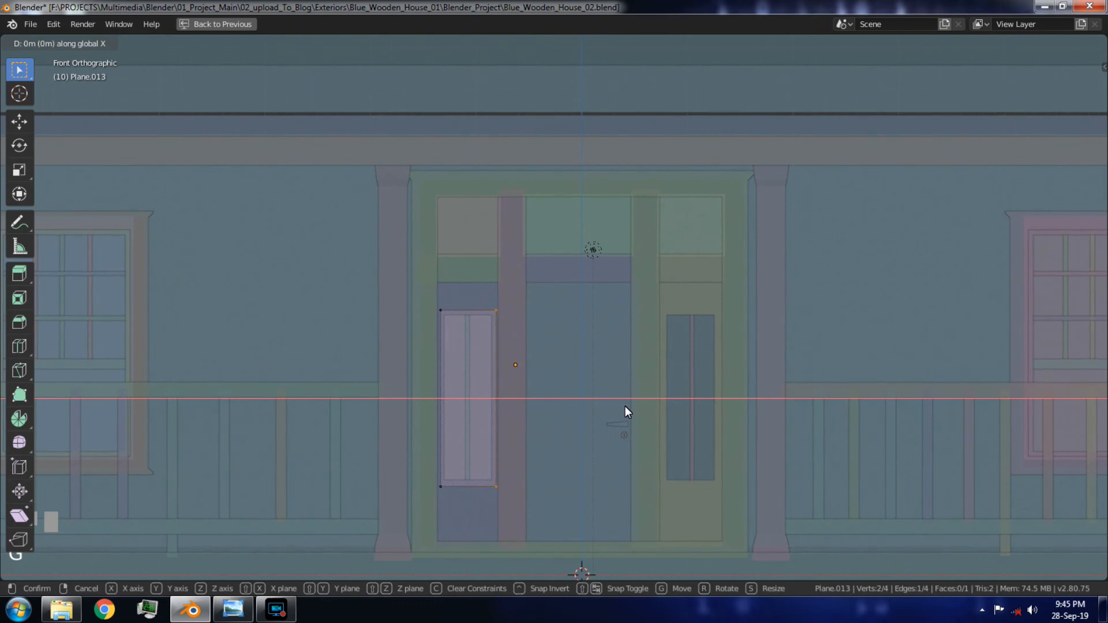
pyautogui.click(625, 407)
# Step: Raise the sidelight pane's bottom edge about 0.2 m along Z and finish editing its mesh
pyautogui.moveTo(437, 476); pyautogui.dragTo(534, 504)
pyautogui.press('g')
pyautogui.press('z')
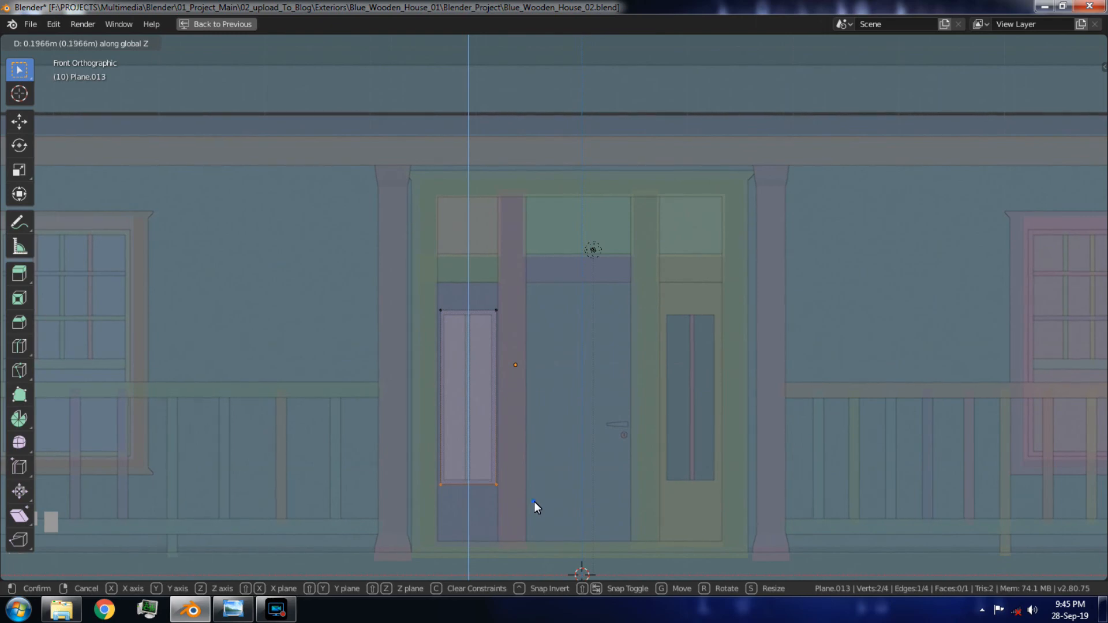
pyautogui.click(534, 501)
pyautogui.press('Tab')
# Step: Duplicate the sidelight pane 21 m along X onto the opposite sidelight, then nudge the copy 0.0655 m along X and 0.0655 m along Z
pyautogui.hotkey('shift', 'd')
pyautogui.press('x')
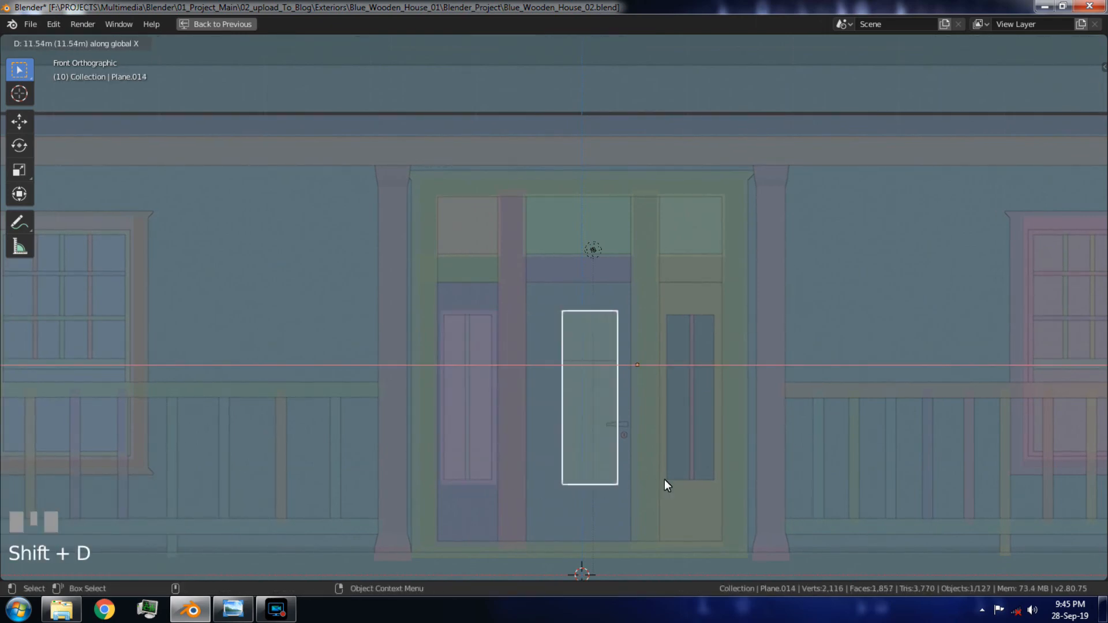
pyautogui.click(735, 485)
pyautogui.press('g')
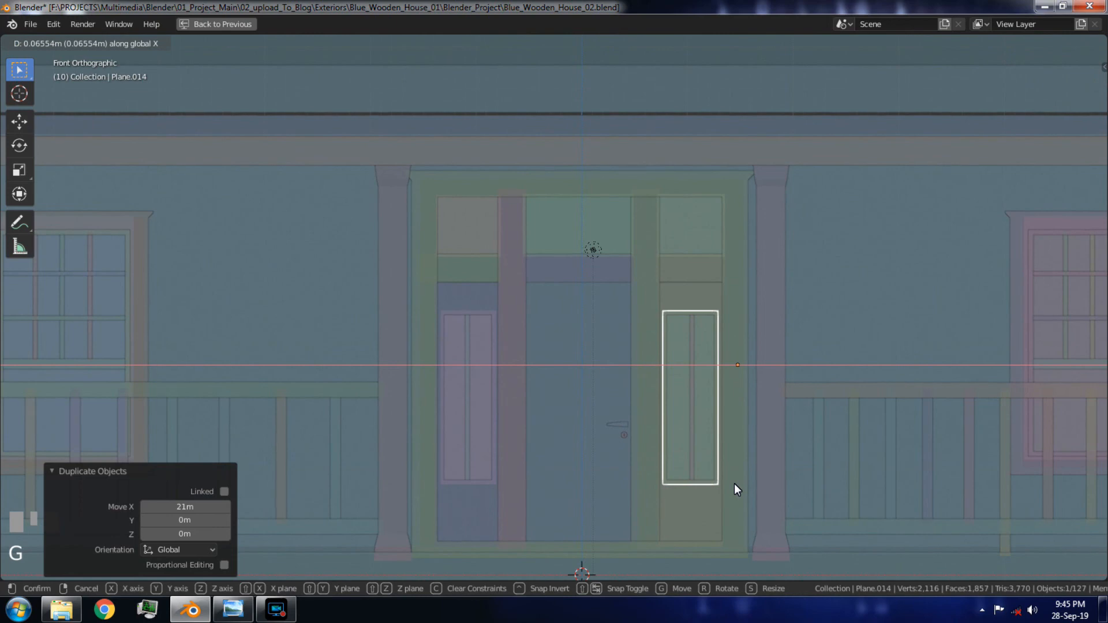
pyautogui.click(734, 483)
pyautogui.press('g')
pyautogui.press('z')
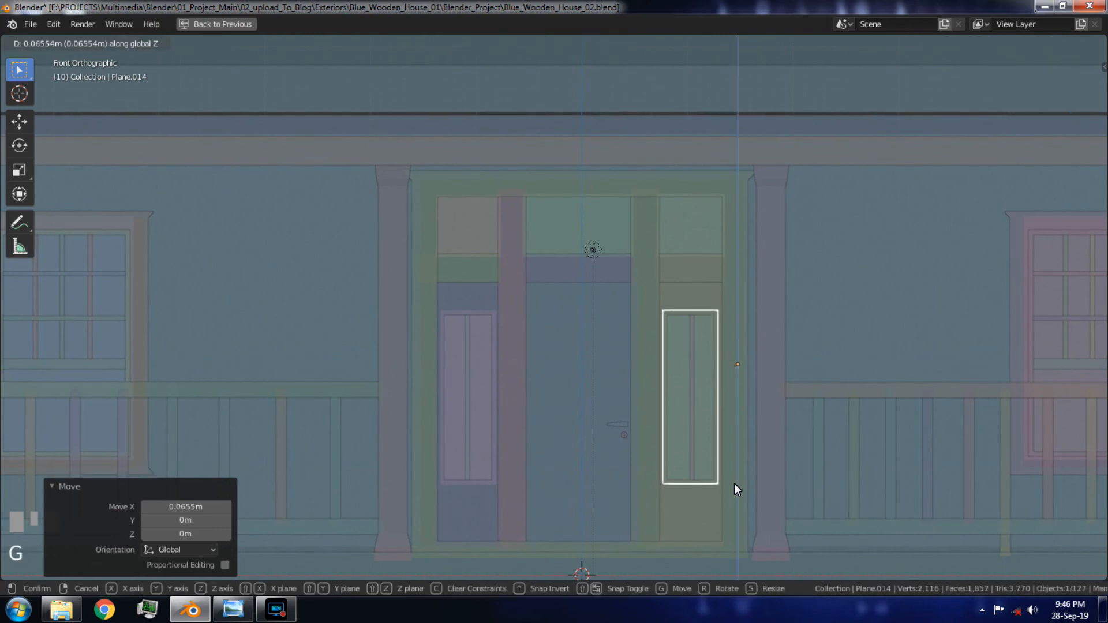
pyautogui.press('KP_Enter')
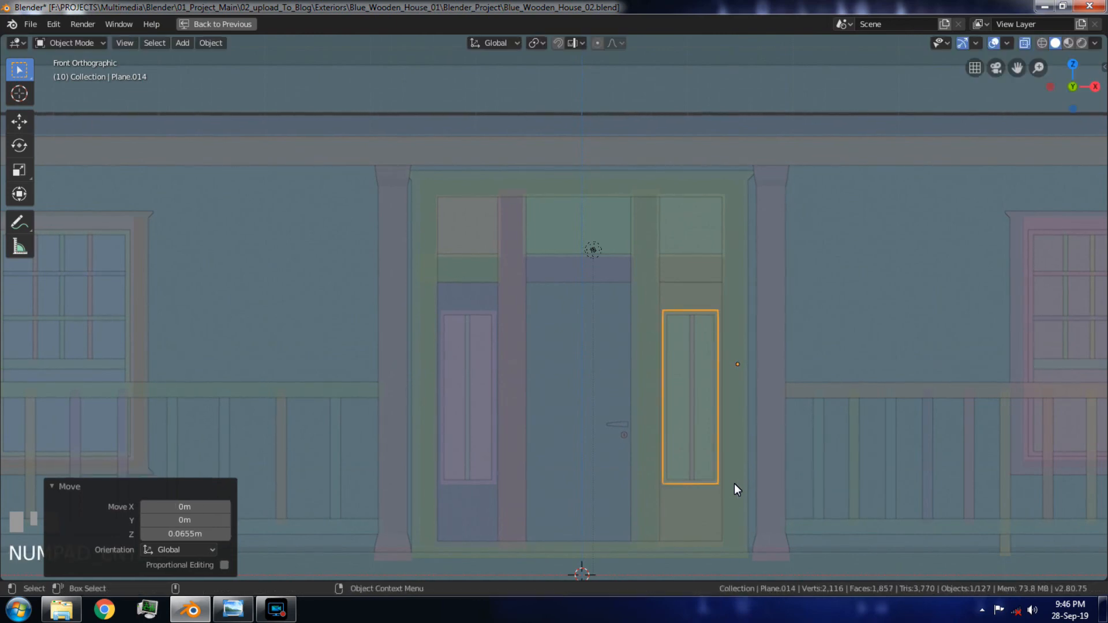
# Step: Disable X-ray and save the house file
pyautogui.click(1024, 44)
pyautogui.moveTo(831, 237)
pyautogui.keyDown('alt'); pyautogui.mouseDown()
pyautogui.moveTo(777, 270)
pyautogui.moveTo(702, 276)
pyautogui.moveTo(778, 269)
pyautogui.moveTo(782, 373)
pyautogui.moveTo(733, 317)
pyautogui.moveTo(857, 262)
pyautogui.mouseUp(); pyautogui.keyUp('alt')
pyautogui.hotkey('ctrl', 's')
# Step: Switch the viewport shading colour to Material, look over the whole house in perspective, and save the file again
pyautogui.click(1094, 43)
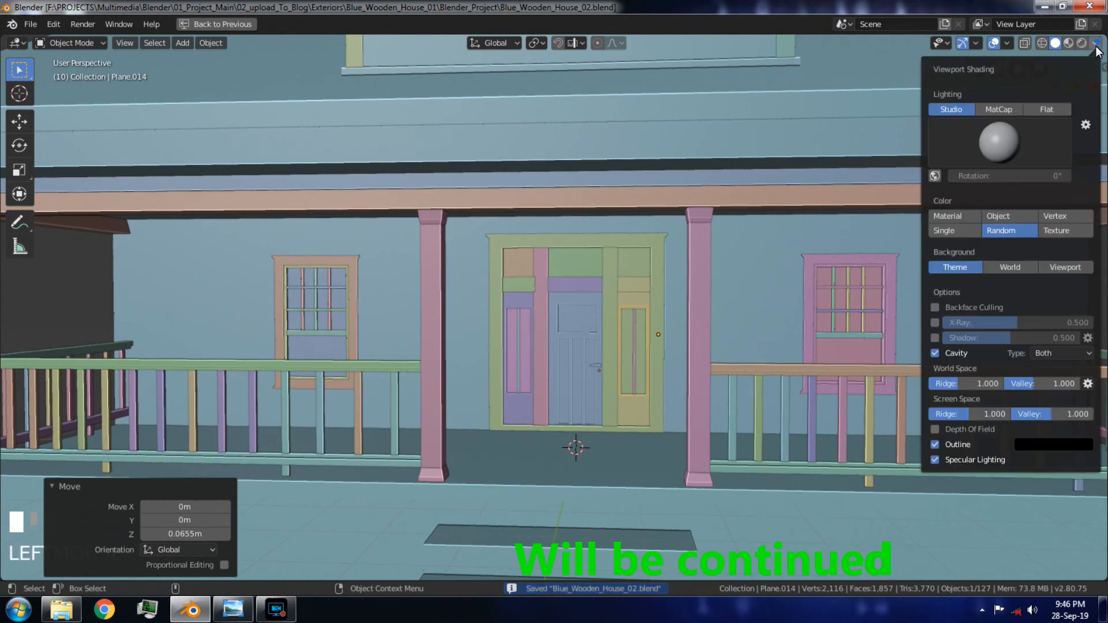
pyautogui.click(949, 219)
pyautogui.scroll(-5, 757, 358)
pyautogui.keyDown('alt'); pyautogui.moveTo(623, 265); pyautogui.dragTo(688, 268); pyautogui.keyUp('alt')
pyautogui.keyDown('alt'); pyautogui.moveTo(756, 307); pyautogui.dragTo(878, 348); pyautogui.keyUp('alt')
pyautogui.hotkey('ctrl', 's')
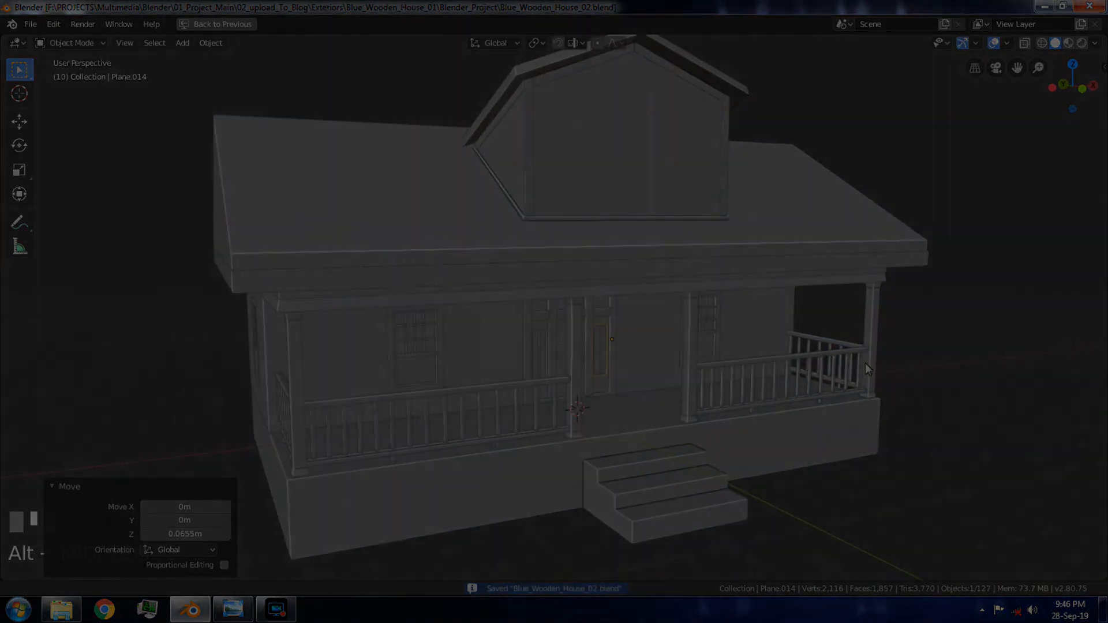